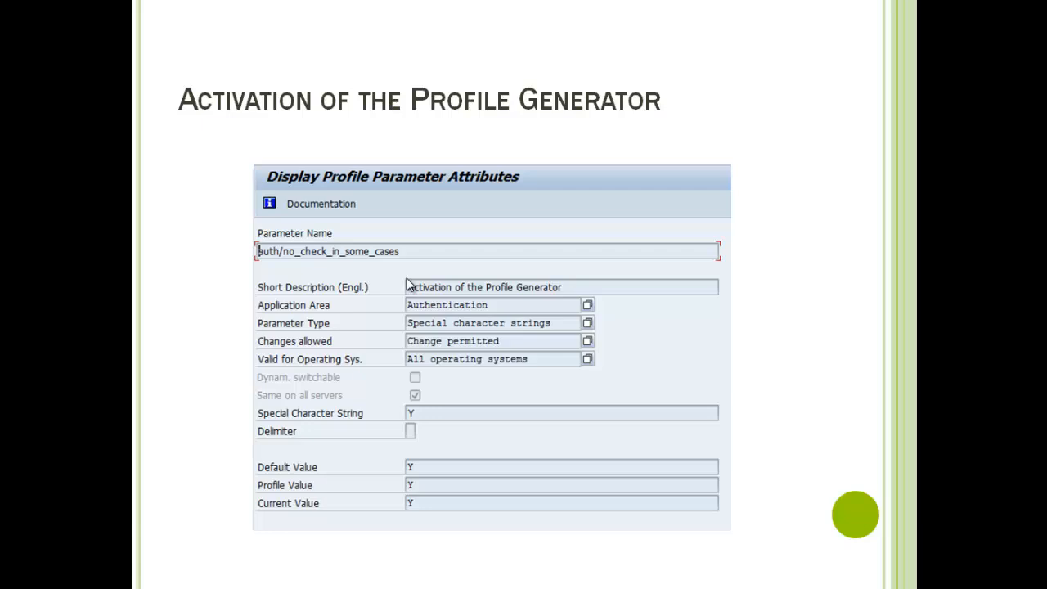
# Switch from the slide show to SAP Easy Access and run transaction rz11 for profile parameter maintenance
pyautogui.hotkey('alt', 'Tab')
pyautogui.hotkey('alt', 'Tab')
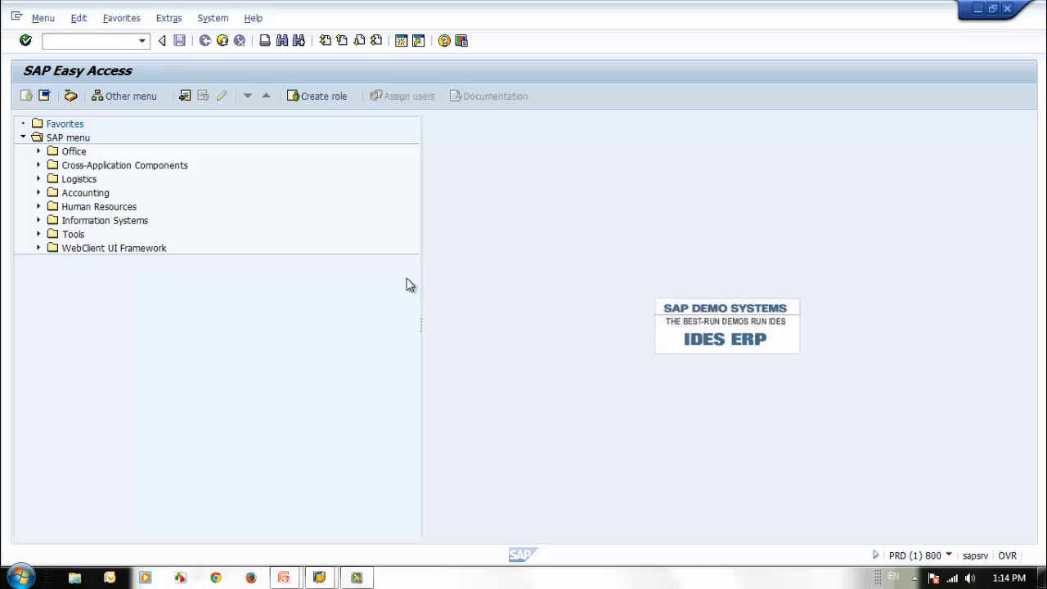
pyautogui.write('rz11')
pyautogui.press('Return')
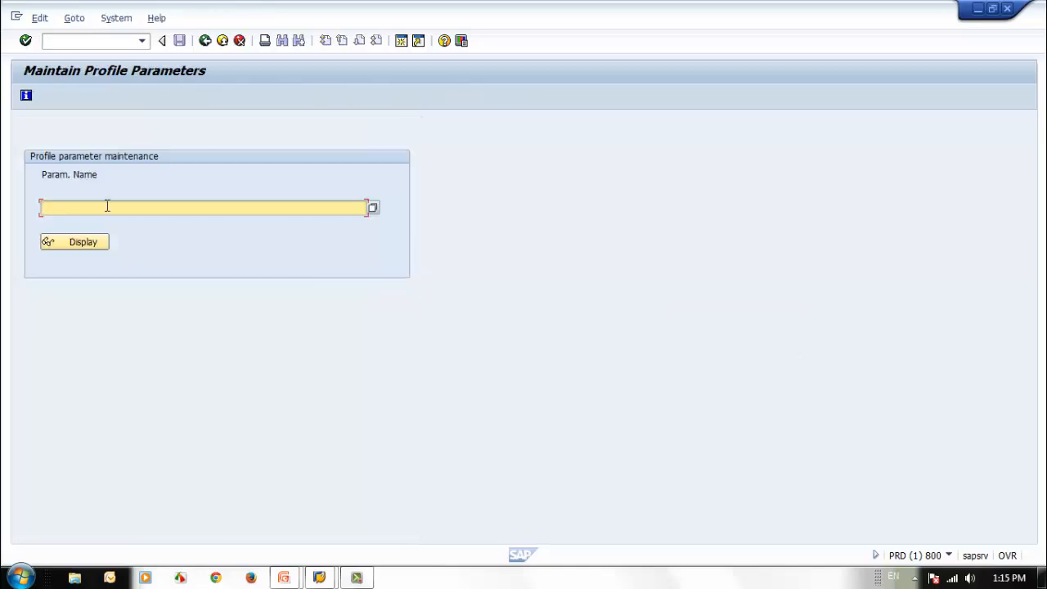
# Find the parameter auth/no_check_in_some_cases with the name pattern auth/* and display its attributes
pyautogui.write('auth/')
pyautogui.write('*')
pyautogui.click(70, 244)
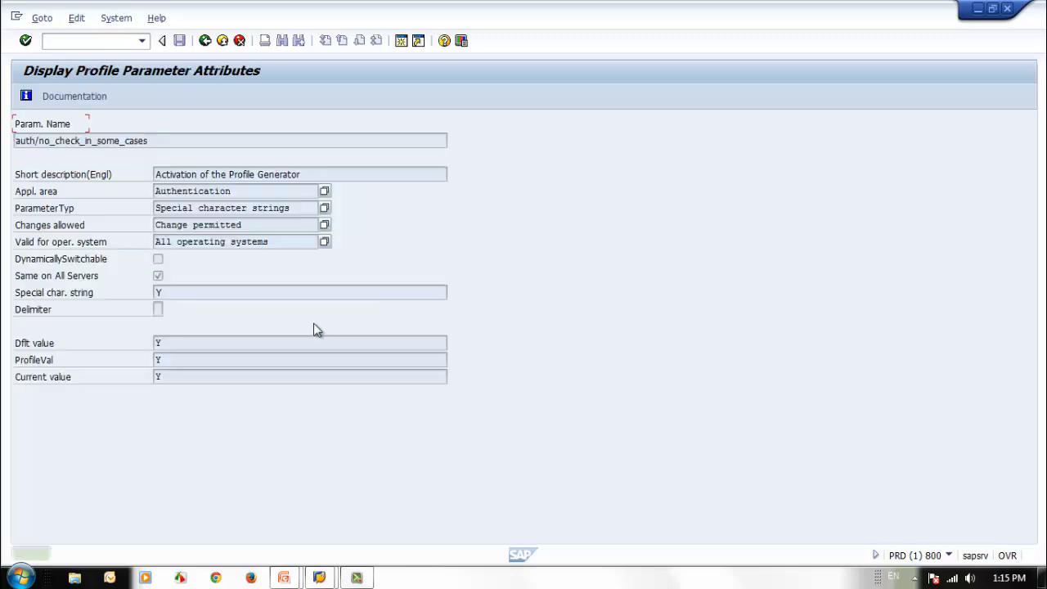
pyautogui.press('F4')
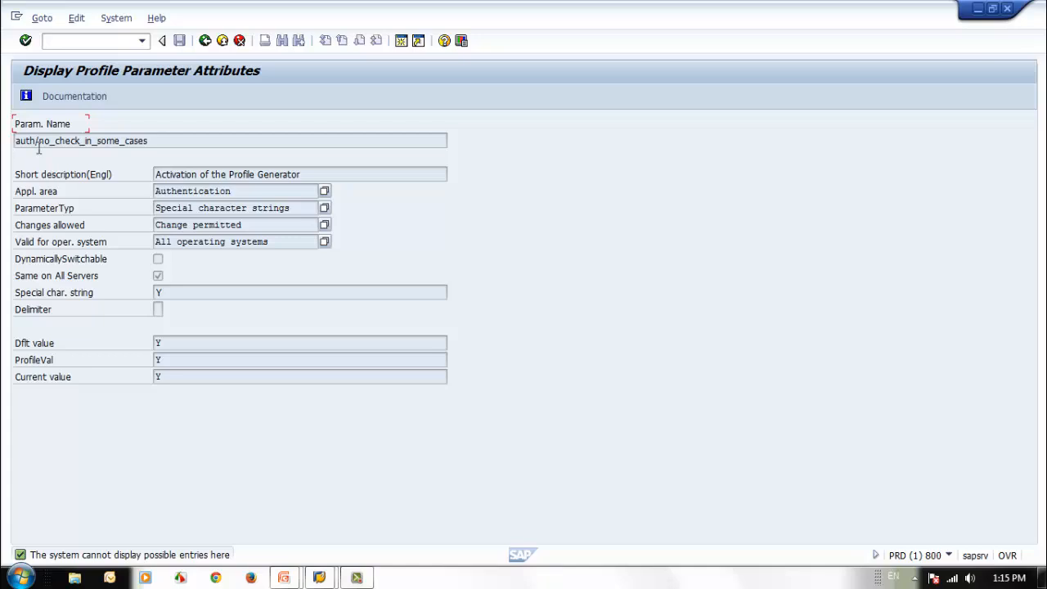
pyautogui.click(193, 144)
# Read the documentation of parameter auth/no_check_in_some_cases from the description through the change permissions and limitations, and close it
pyautogui.click(64, 101)
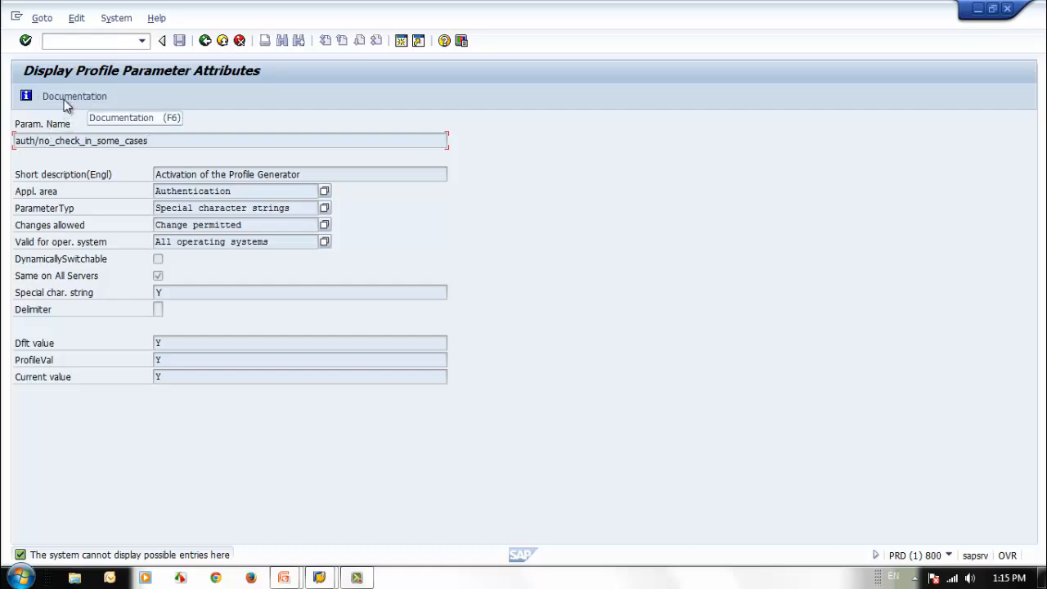
pyautogui.moveTo(173, 136); pyautogui.dragTo(535, 135)
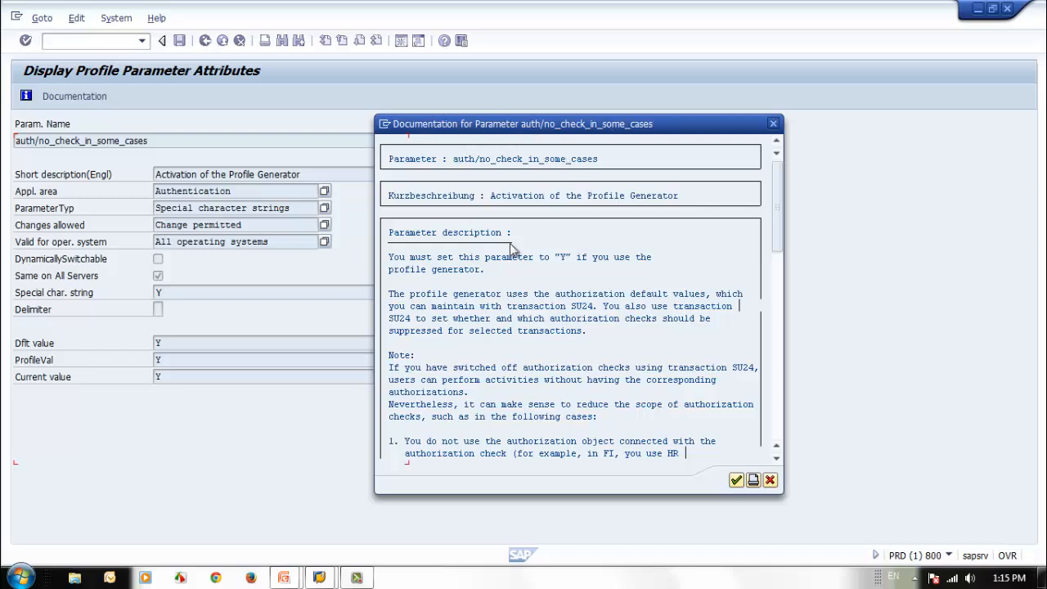
pyautogui.click(449, 269)
pyautogui.scroll(-1, 437, 416)
pyautogui.scroll(-1, 432, 416)
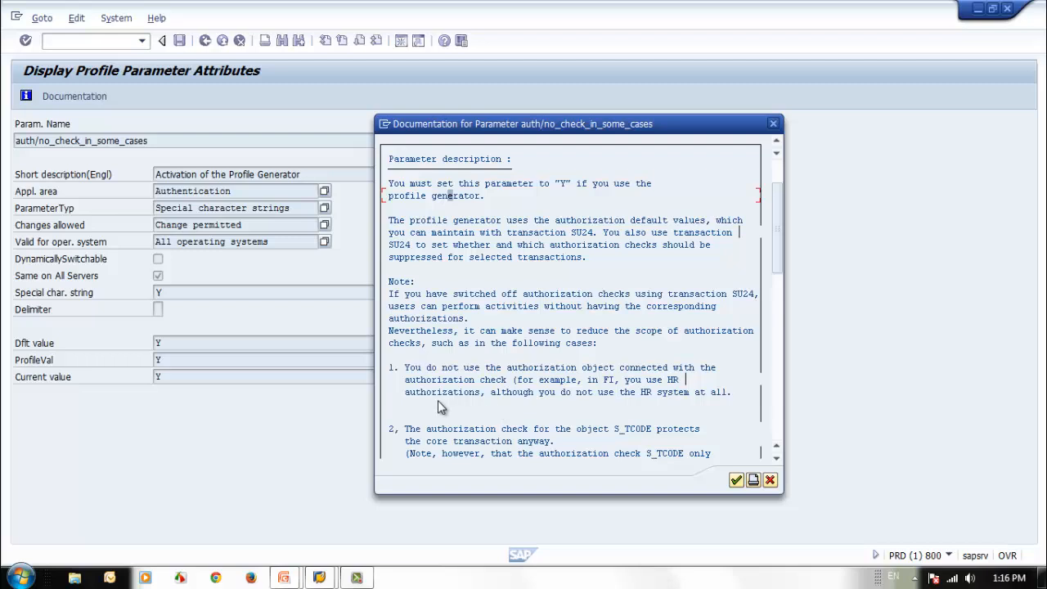
pyautogui.scroll(-6, 447, 409)
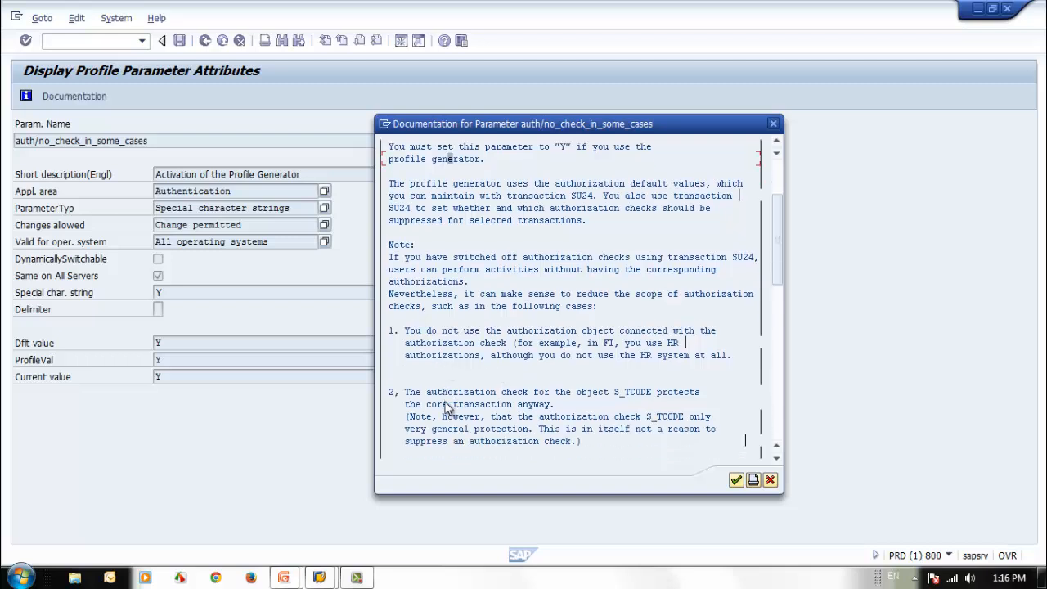
pyautogui.scroll(1, 448, 409)
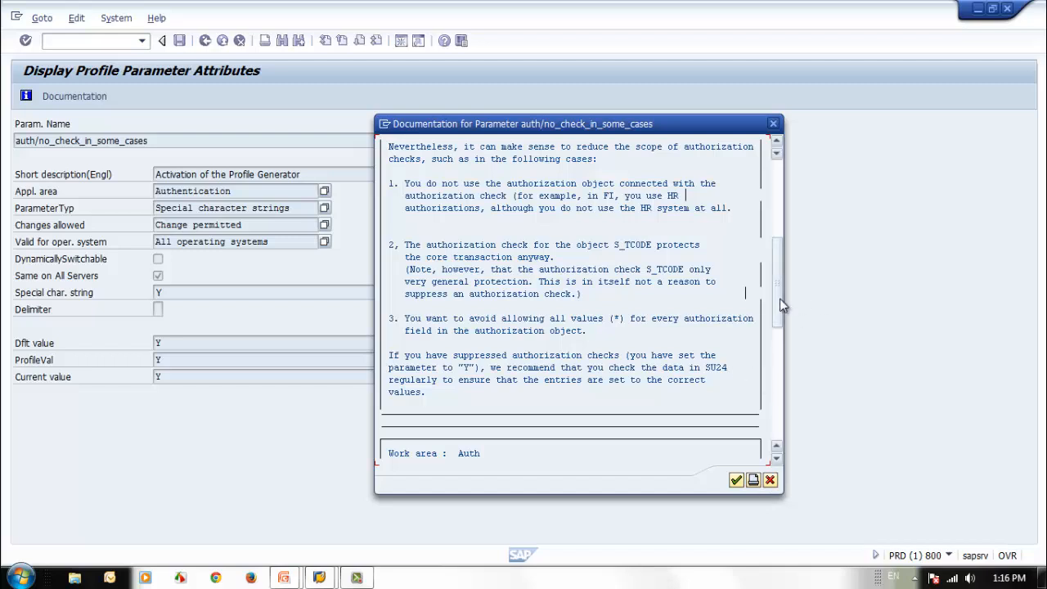
pyautogui.click(775, 391)
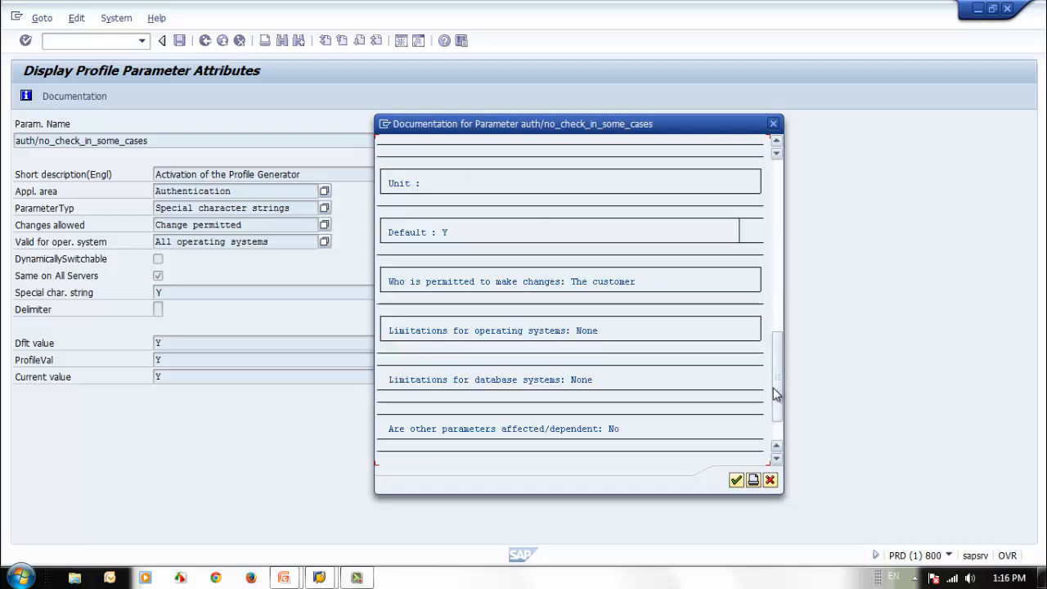
pyautogui.moveTo(773, 388); pyautogui.dragTo(775, 214)
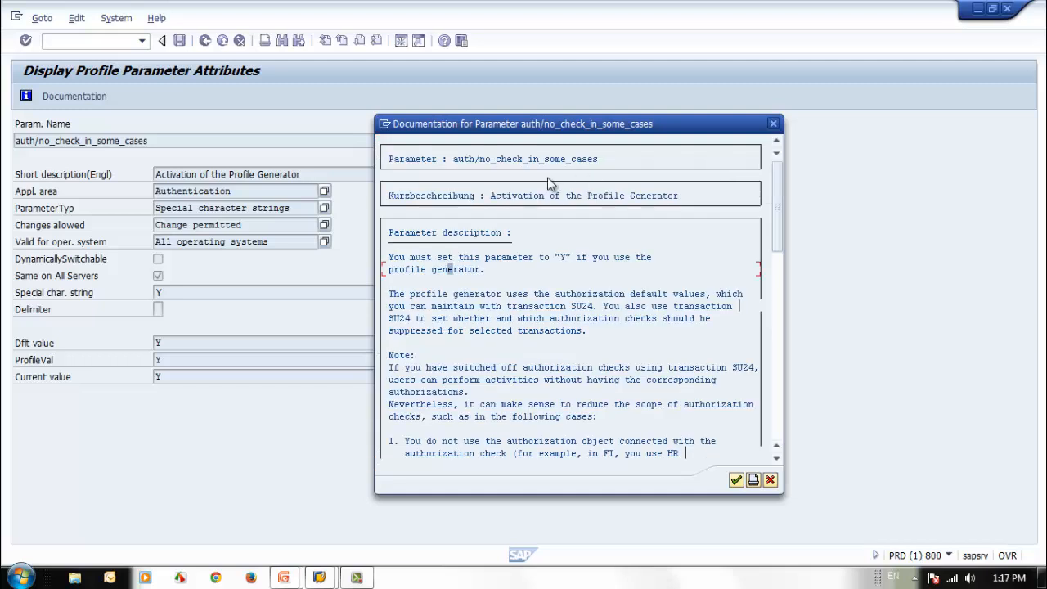
pyautogui.click(770, 480)
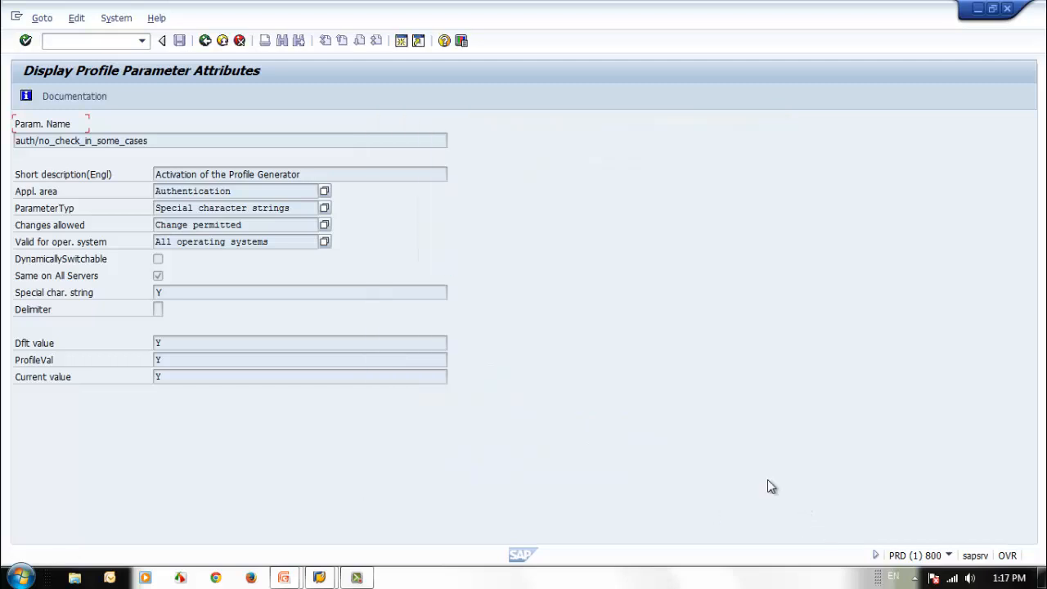
# Leave the parameter attributes, show the transaction code rz11 from the command history, and return to SAP Easy Access
pyautogui.click(205, 44)
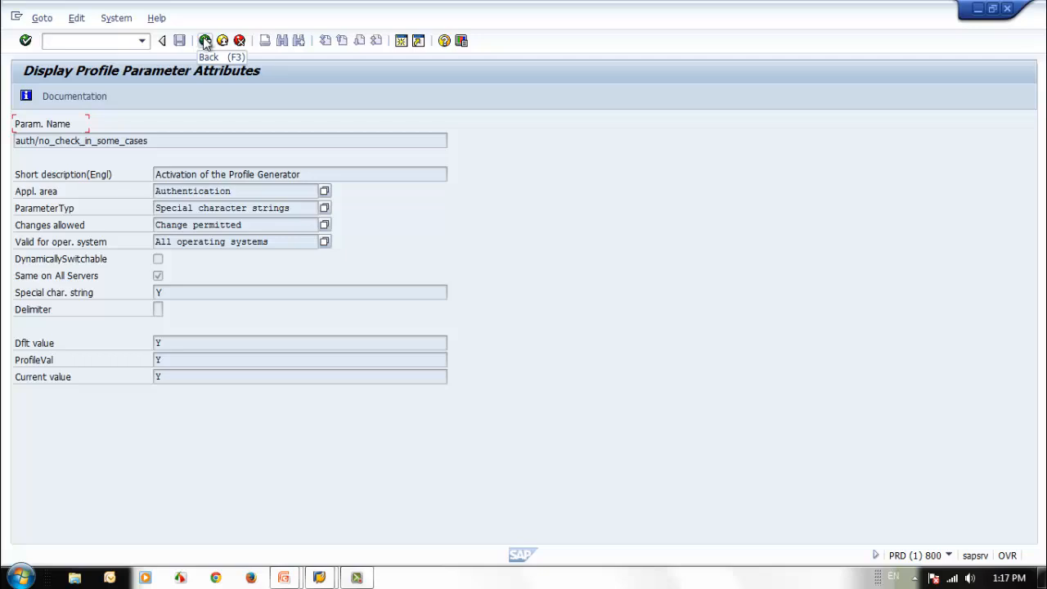
pyautogui.click(143, 45)
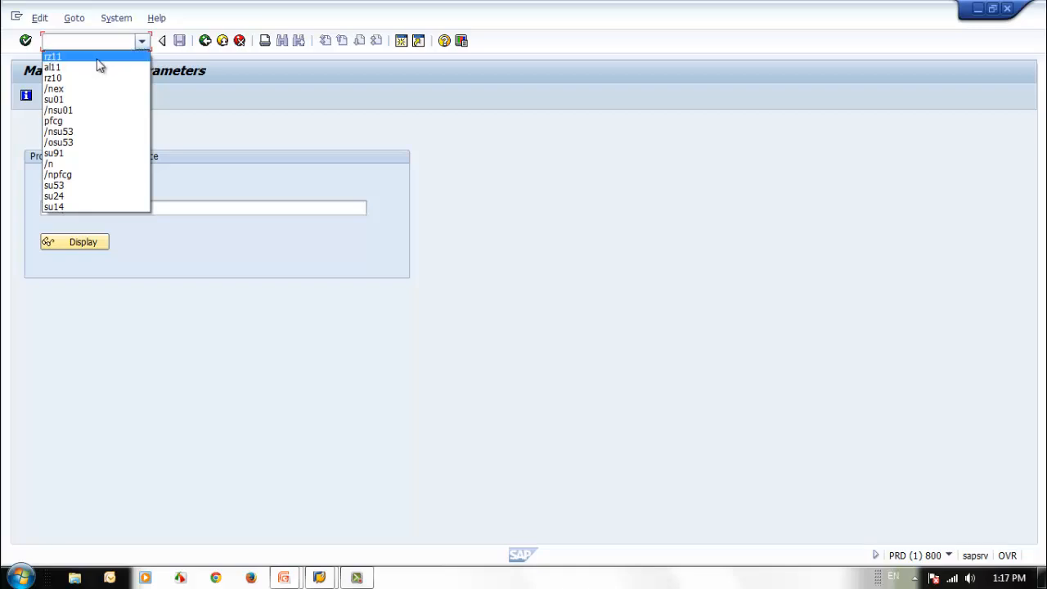
pyautogui.click(96, 59)
pyautogui.click(85, 211)
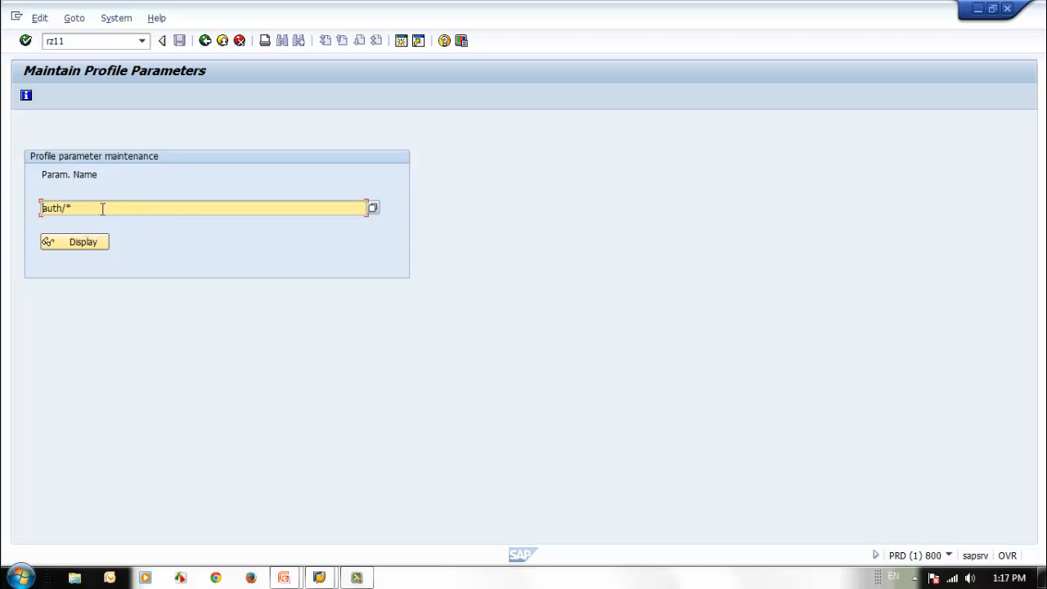
pyautogui.click(204, 41)
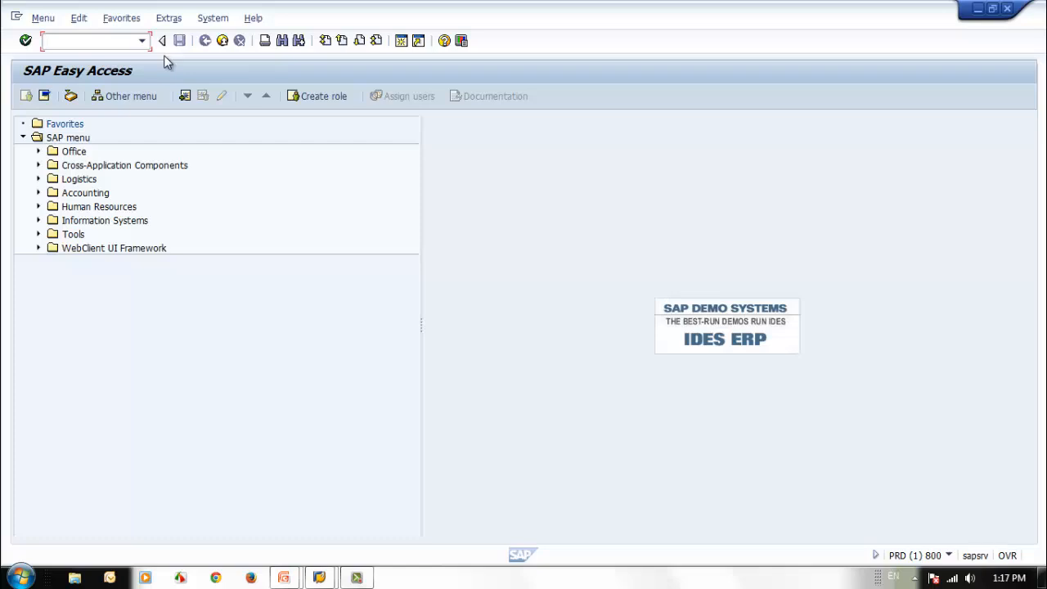
# Run transaction rz10, review the list of available profiles and their types, and close the list without choosing one
pyautogui.write('rz10')
pyautogui.press('Return')
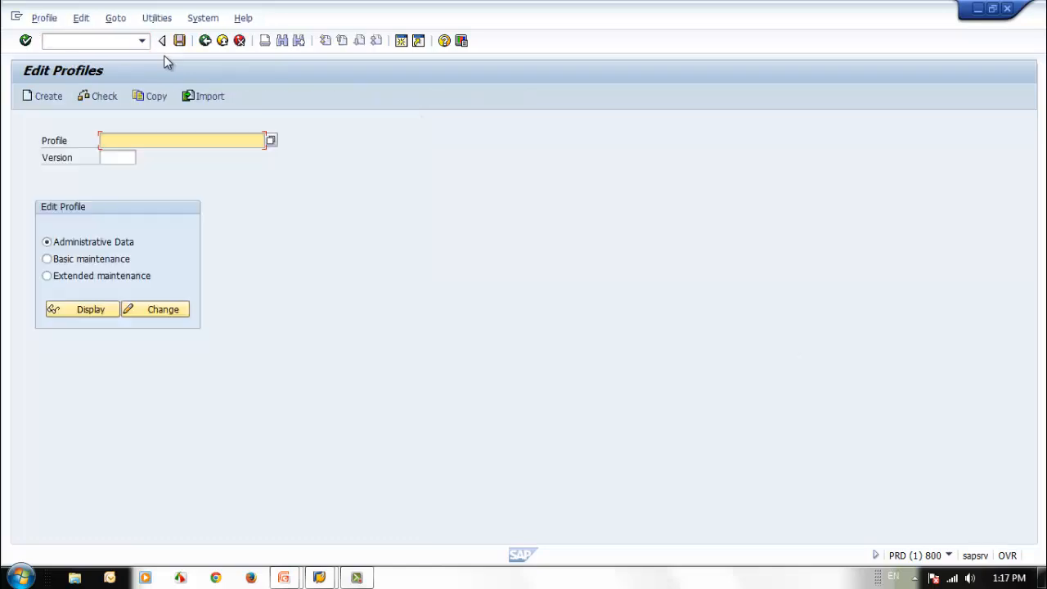
pyautogui.click(270, 141)
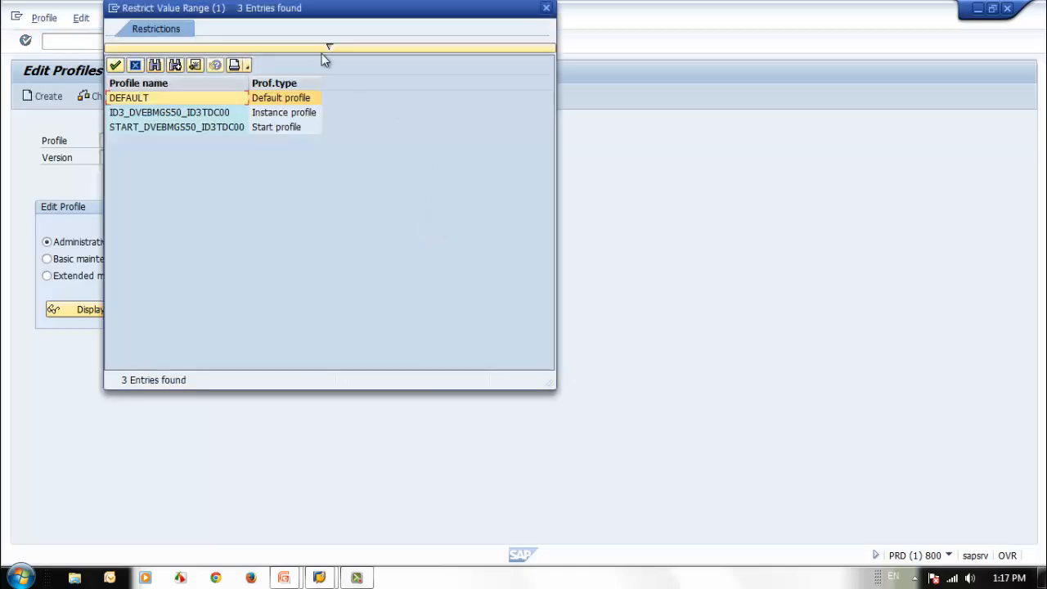
pyautogui.moveTo(311, 18); pyautogui.dragTo(619, 110)
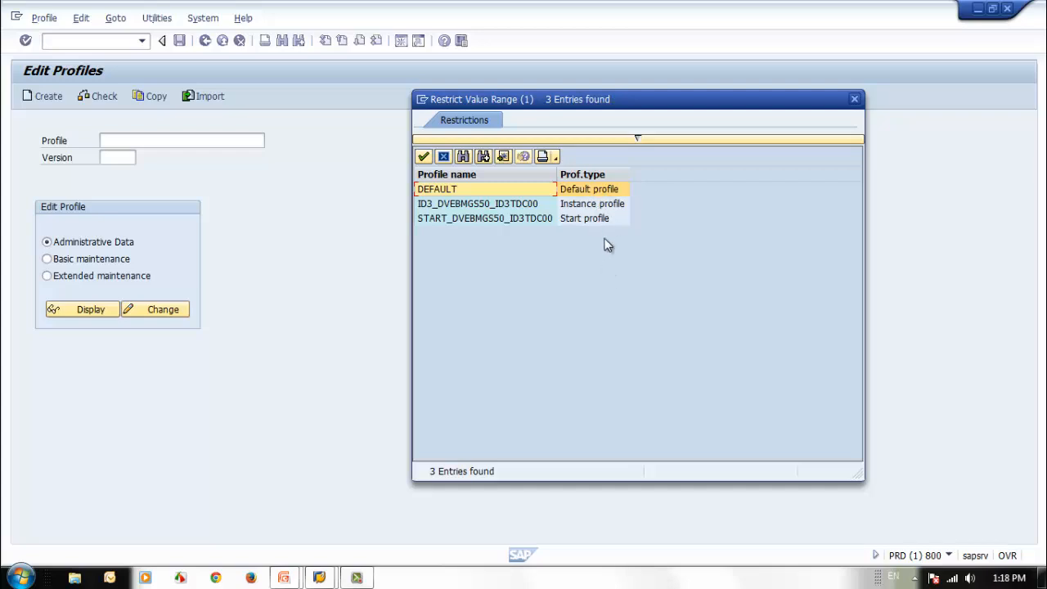
pyautogui.click(855, 99)
# Exit the profile editor, switch back to the PowerPoint slide show and advance to the PFCG Default Values slide
pyautogui.click(206, 41)
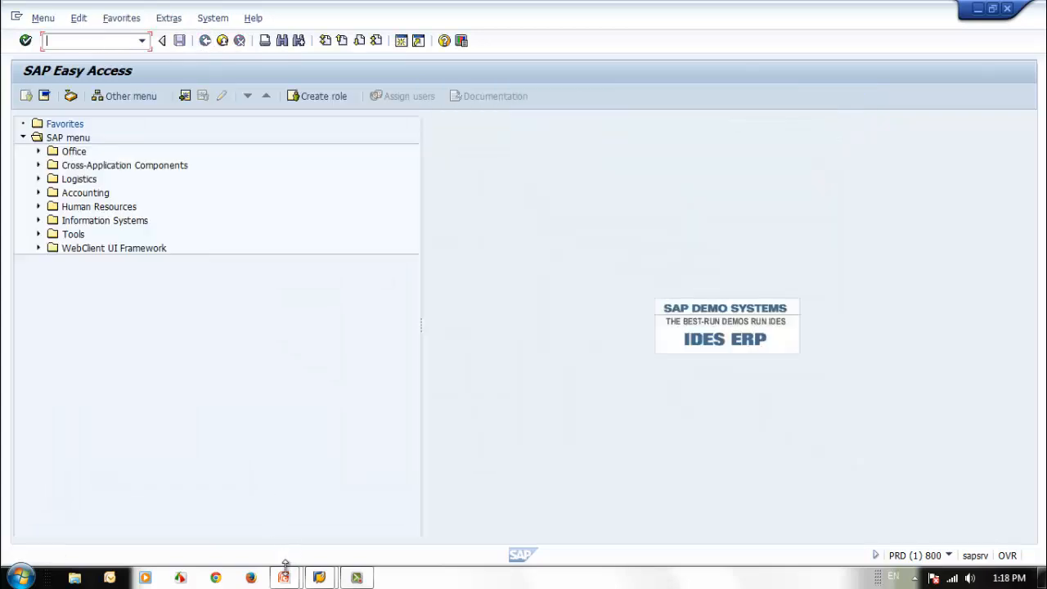
pyautogui.moveTo(284, 573)
pyautogui.click(342, 530)
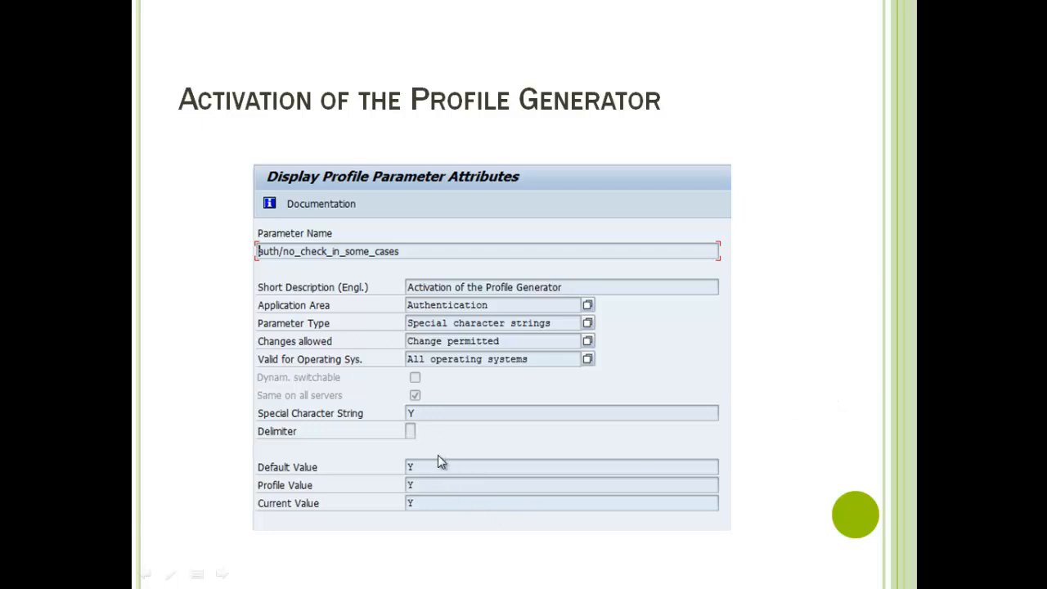
pyautogui.click(781, 398)
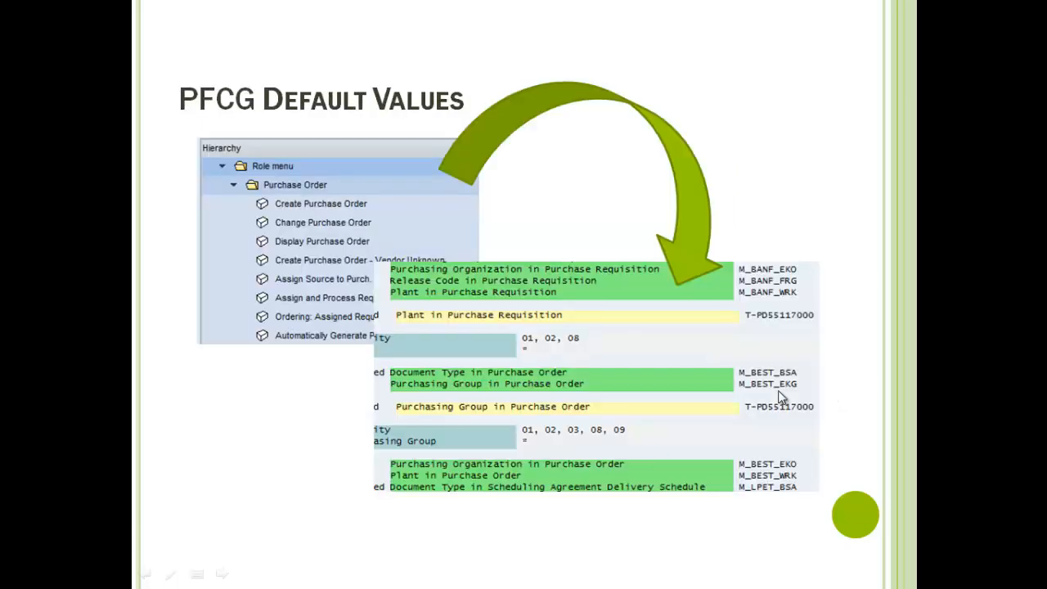
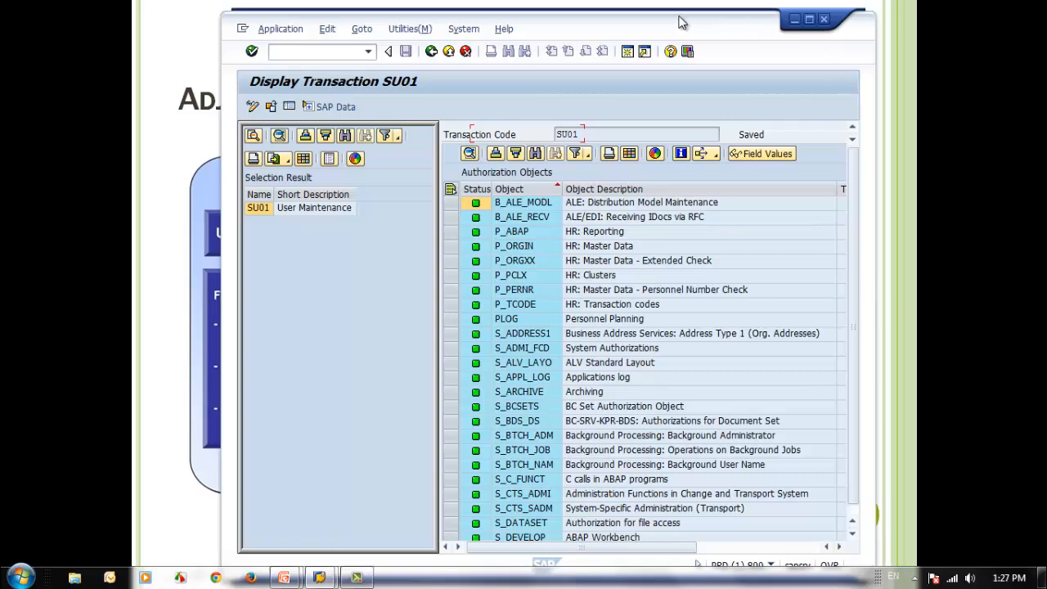
# Widen the SAP window until the Check Indicator and Proposal columns fit, and view the proposal options for object PLOG
pyautogui.moveTo(678, 19); pyautogui.dragTo(653, 6)
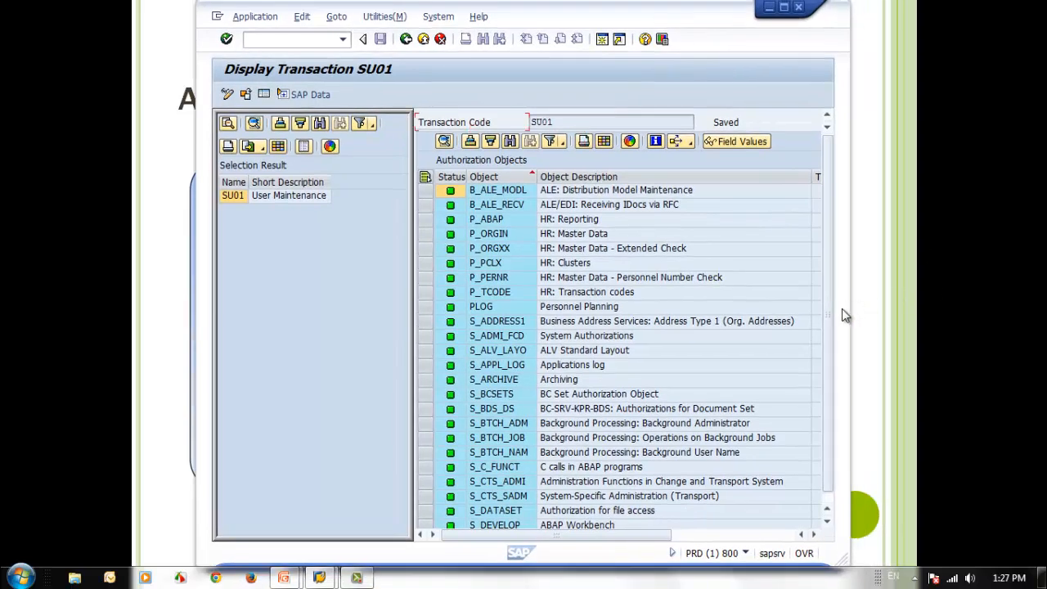
pyautogui.moveTo(853, 309); pyautogui.dragTo(1019, 320)
pyautogui.moveTo(719, 23); pyautogui.dragTo(710, 31)
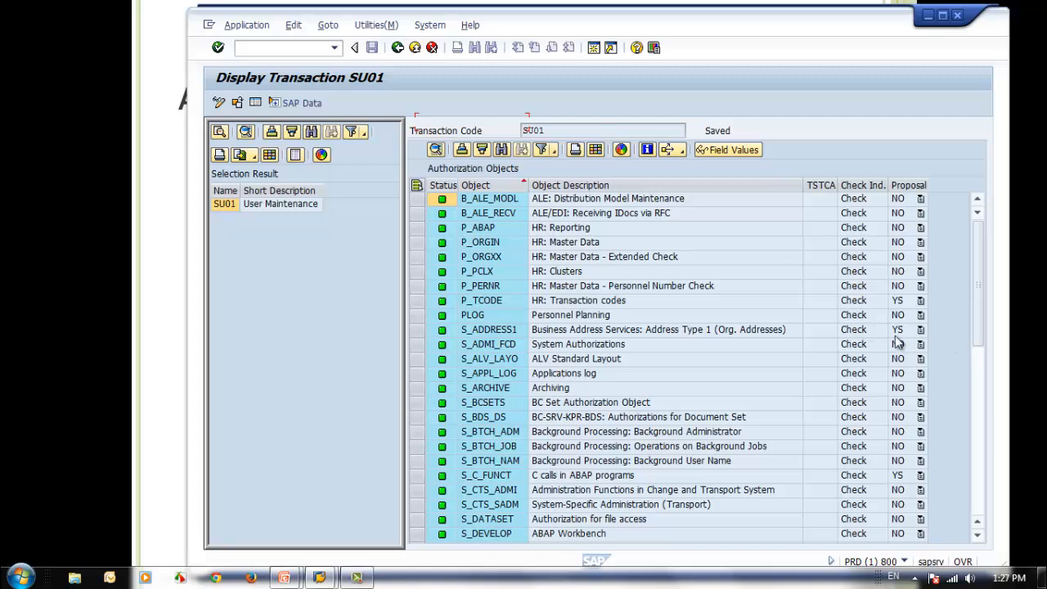
pyautogui.click(920, 316)
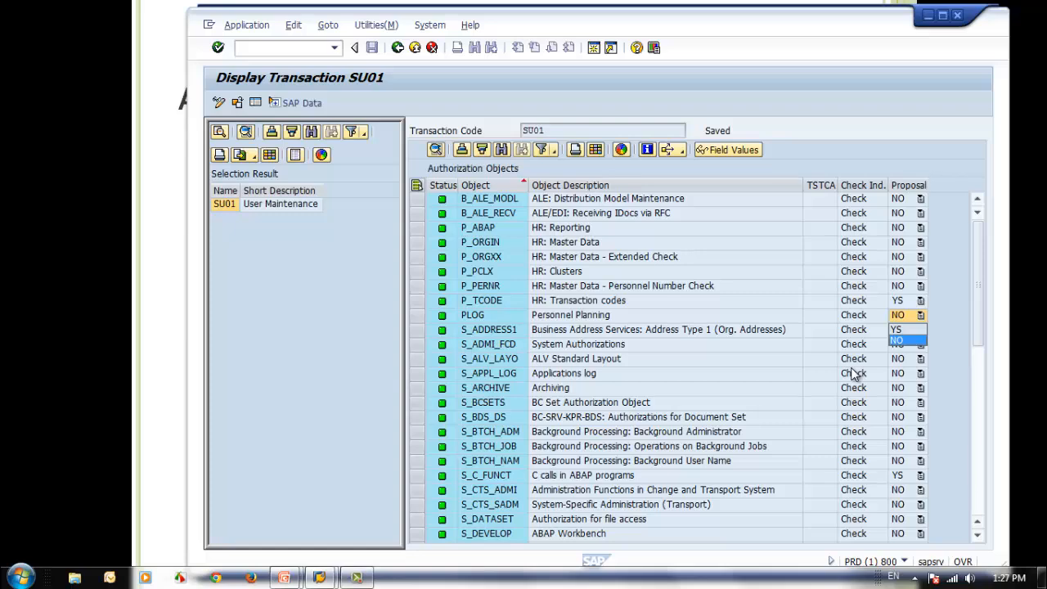
pyautogui.click(851, 374)
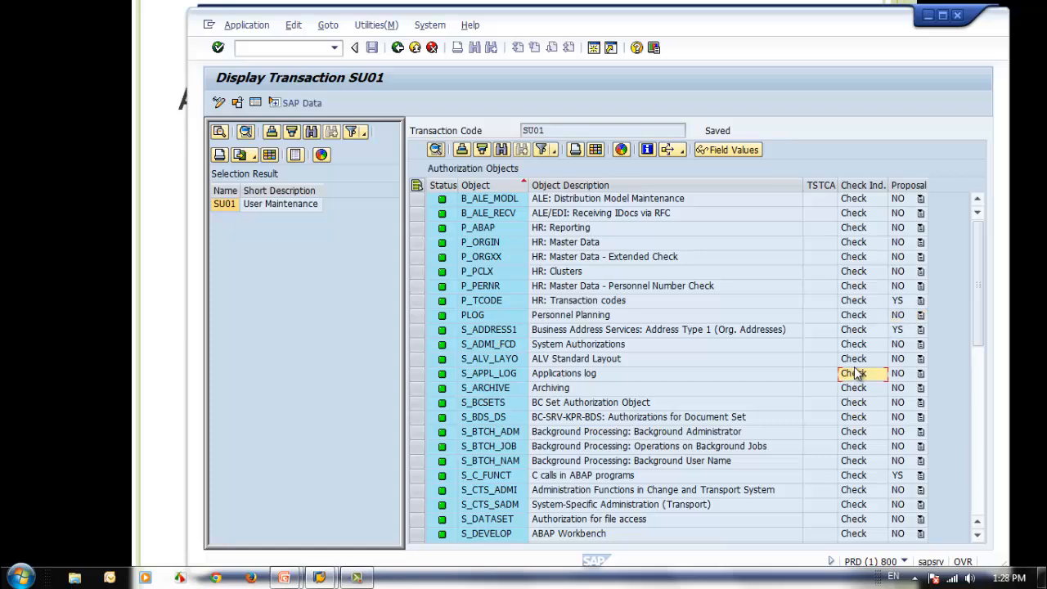
# Examine the check indicator and proposal status of authorization object S_USER_AUT in the SU01 object list
pyautogui.scroll(-10, 853, 373)
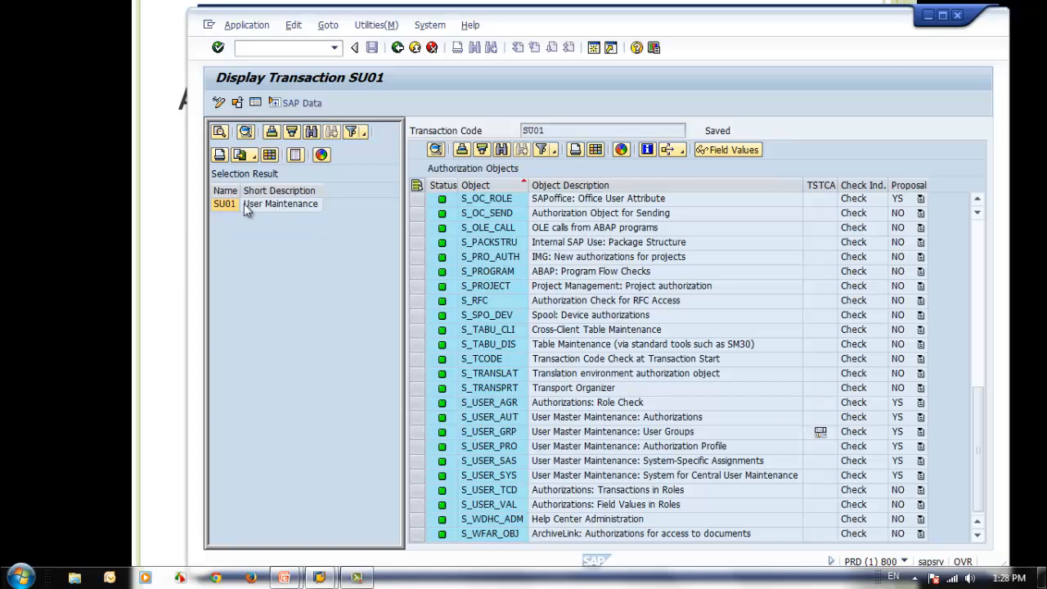
pyautogui.click(913, 420)
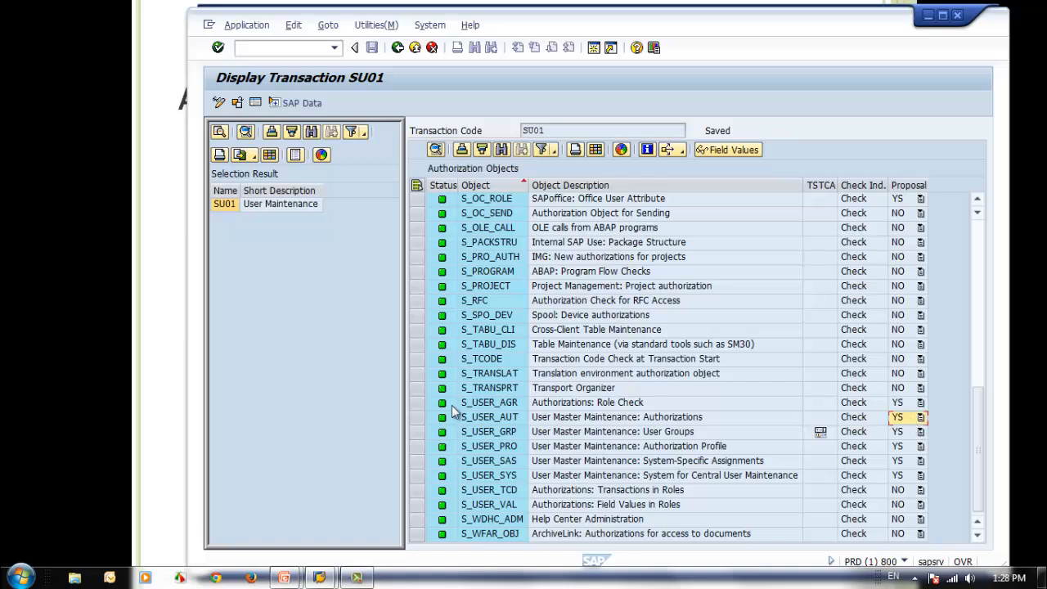
pyautogui.click(864, 420)
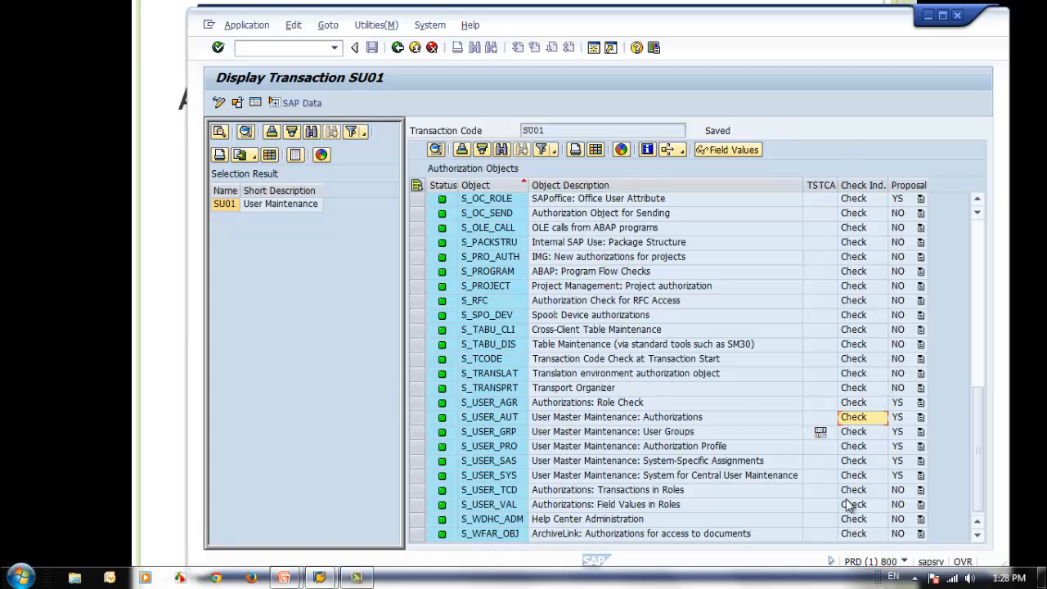
pyautogui.click(469, 419)
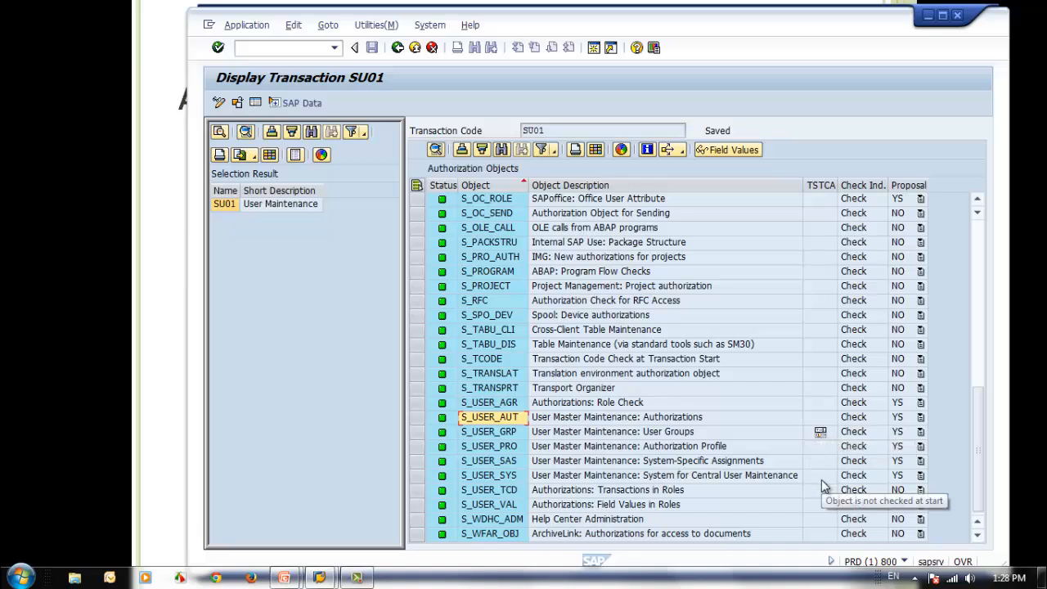
# Display the default authorization values of S_USER_GRP, and shrink their pane to show more of the authorization object list
pyautogui.click(821, 432)
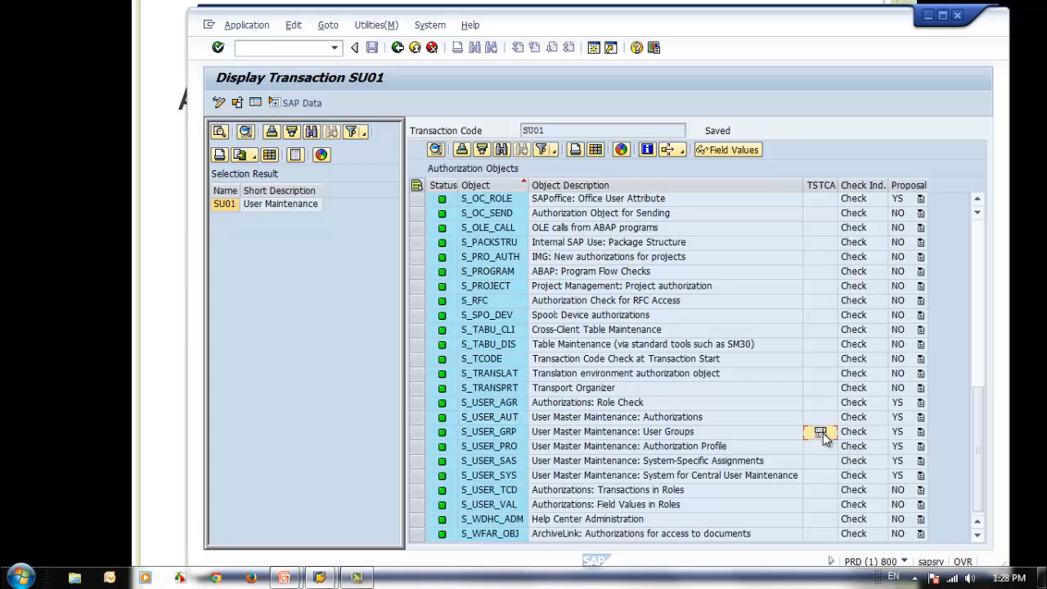
pyautogui.doubleClick(822, 432)
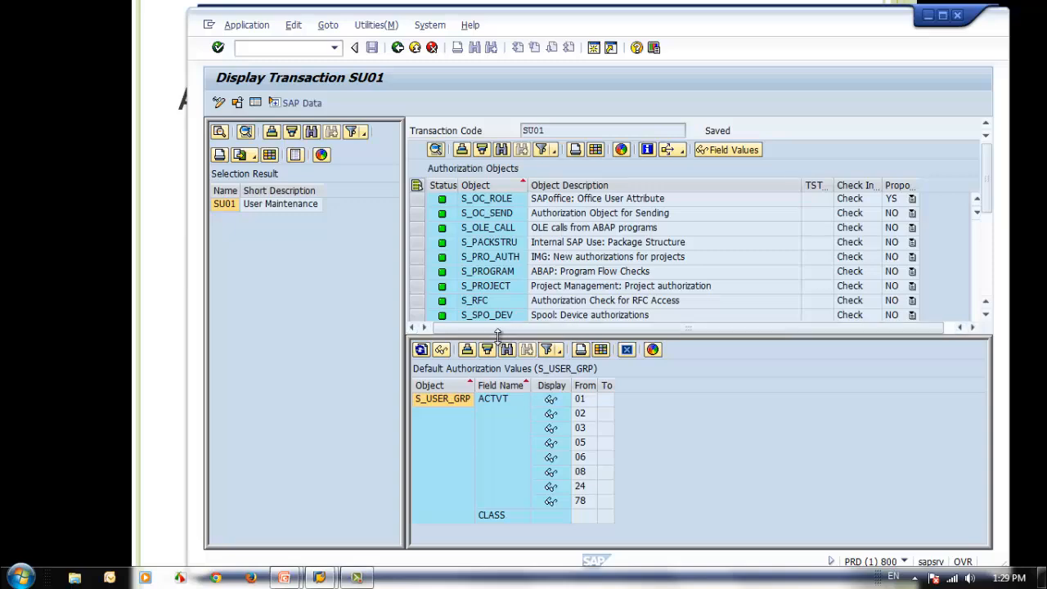
pyautogui.moveTo(497, 333); pyautogui.dragTo(497, 489)
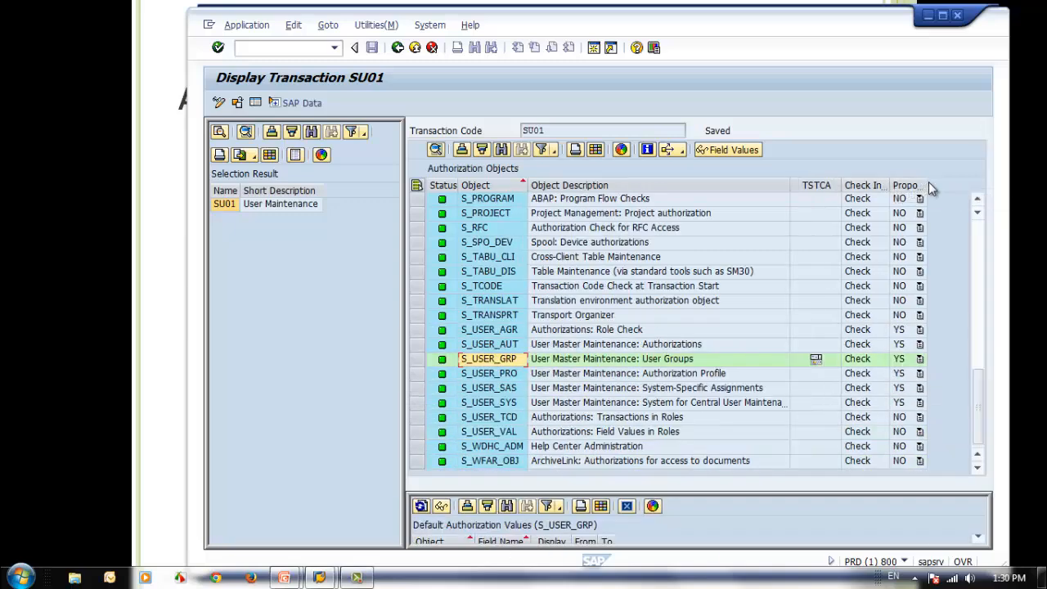
# Widen the Proposal Status column and view the proposal options for S_USER_AGR, keeping YS
pyautogui.moveTo(926, 184); pyautogui.dragTo(962, 184)
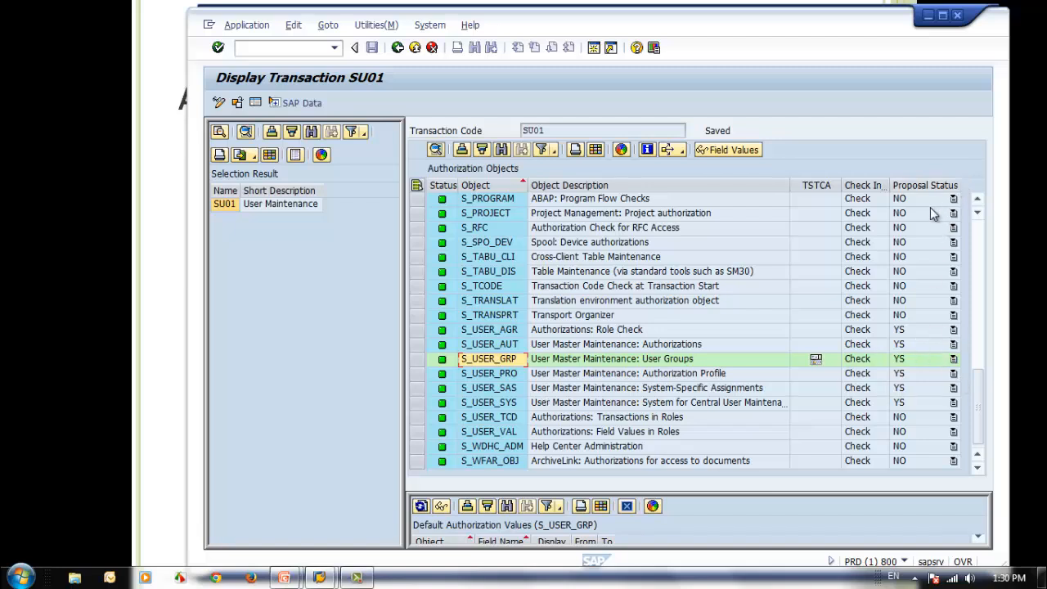
pyautogui.click(954, 331)
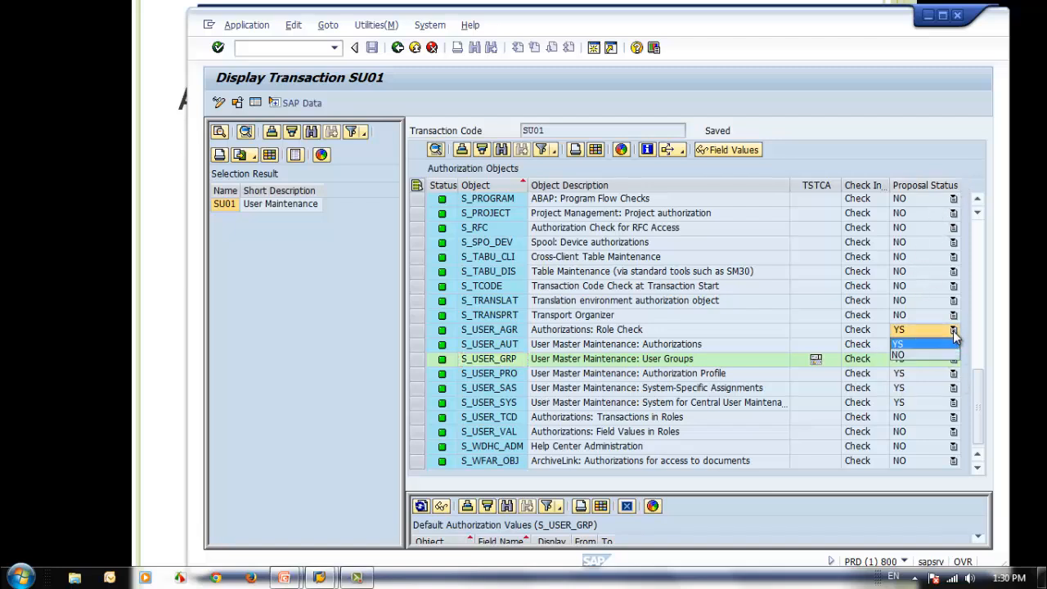
pyautogui.click(945, 344)
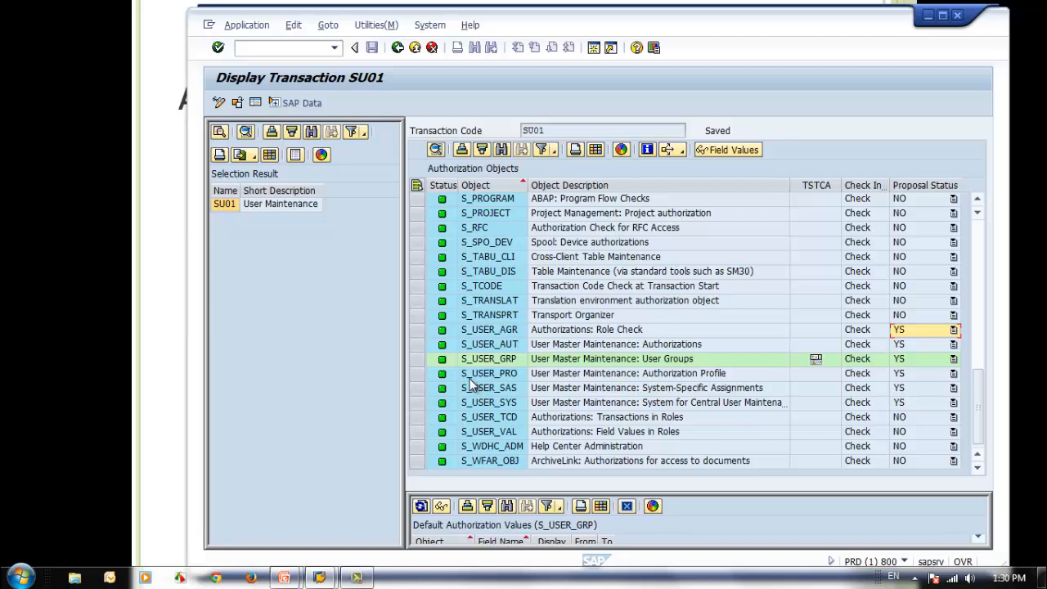
# Select the S_USER_AGR row and switch transaction SU01 from display to change mode
pyautogui.click(500, 333)
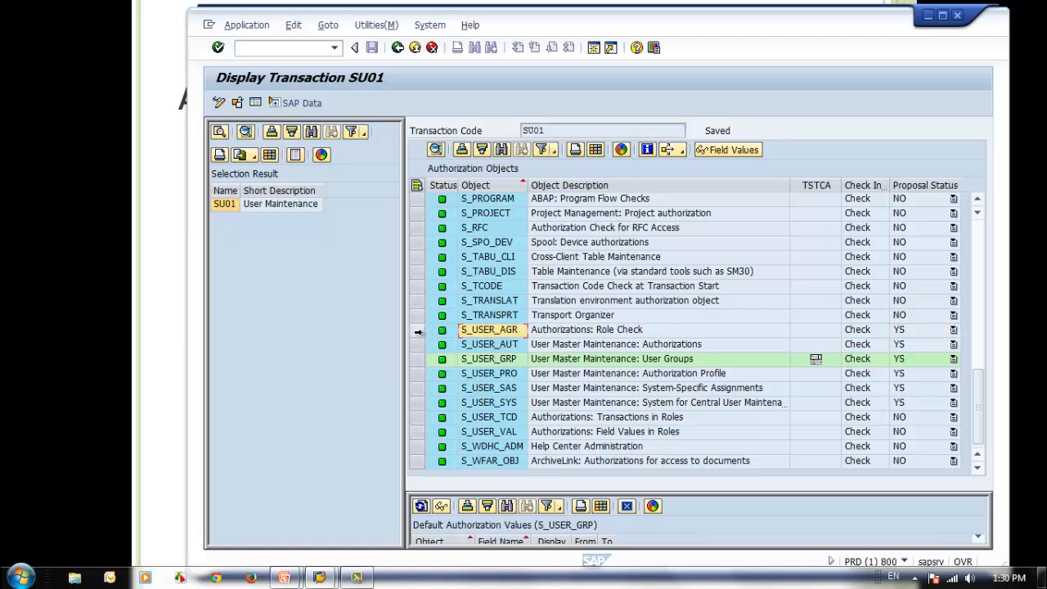
pyautogui.click(418, 331)
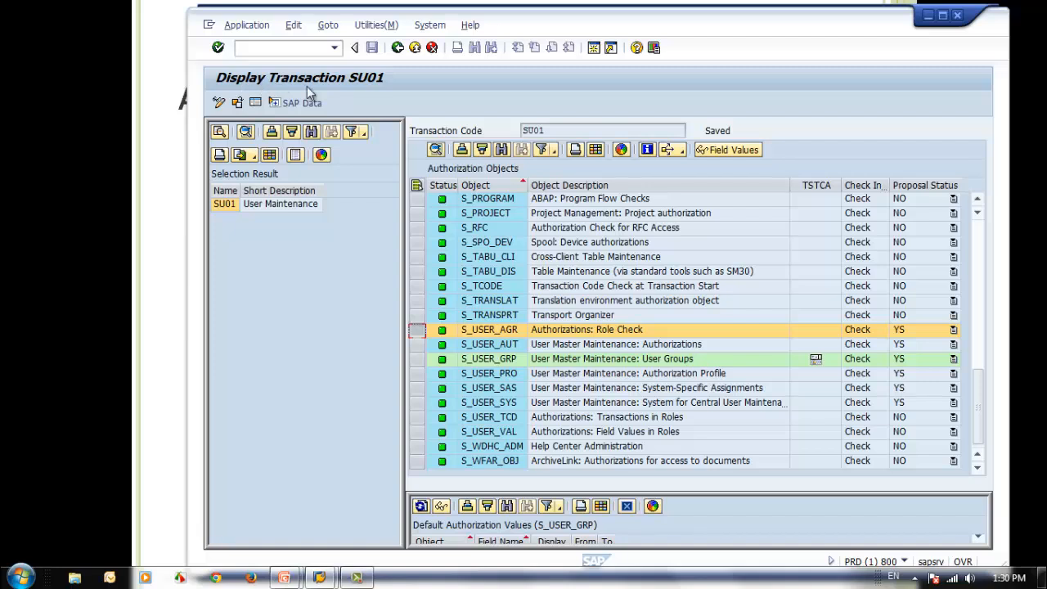
pyautogui.click(220, 103)
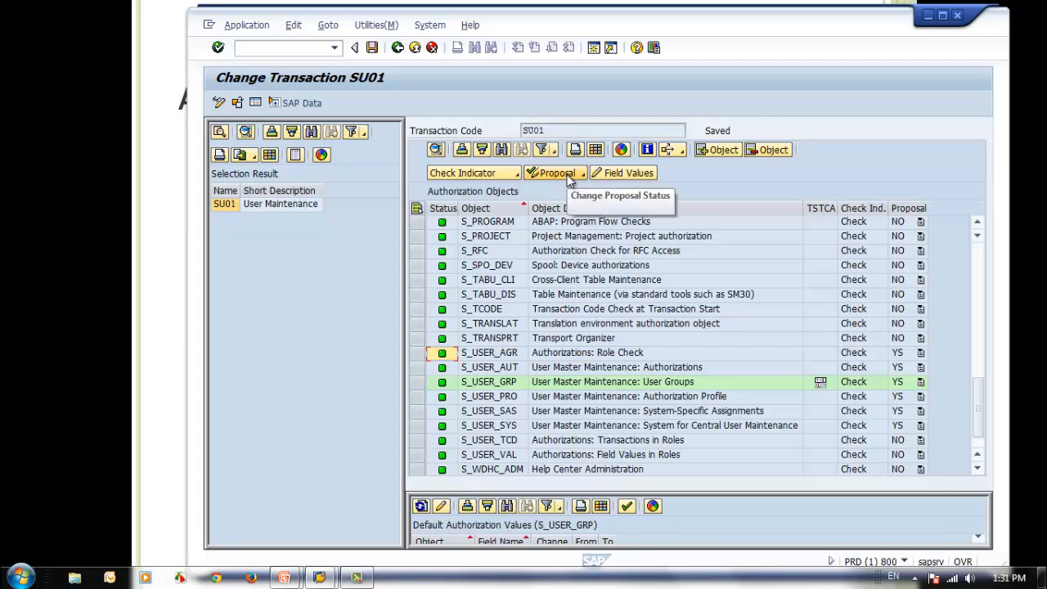
# Display the default authorization values of S_USER_AUT and enlarge their pane
pyautogui.click(484, 383)
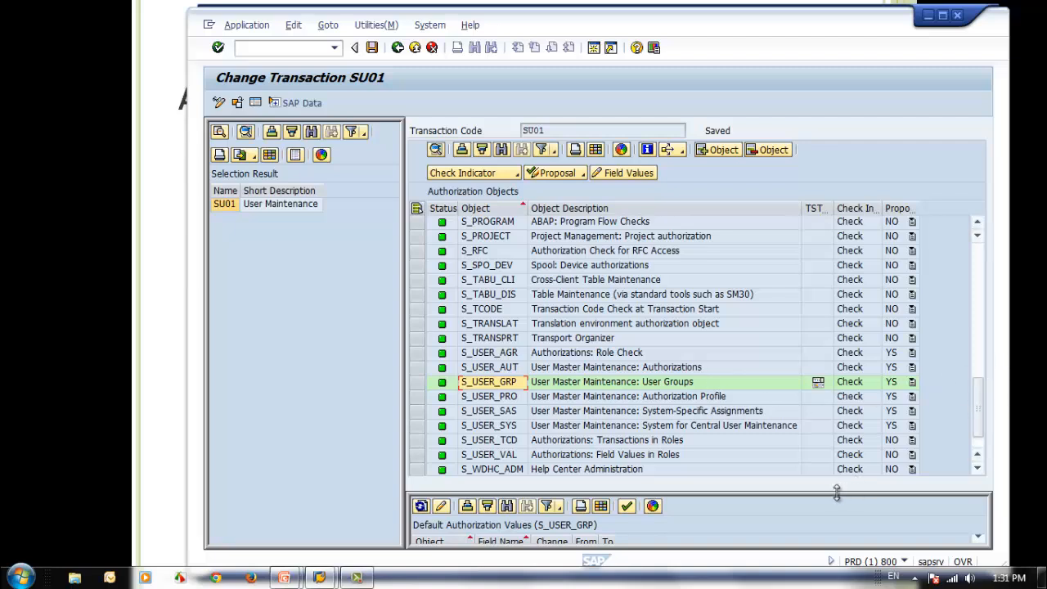
pyautogui.click(491, 366)
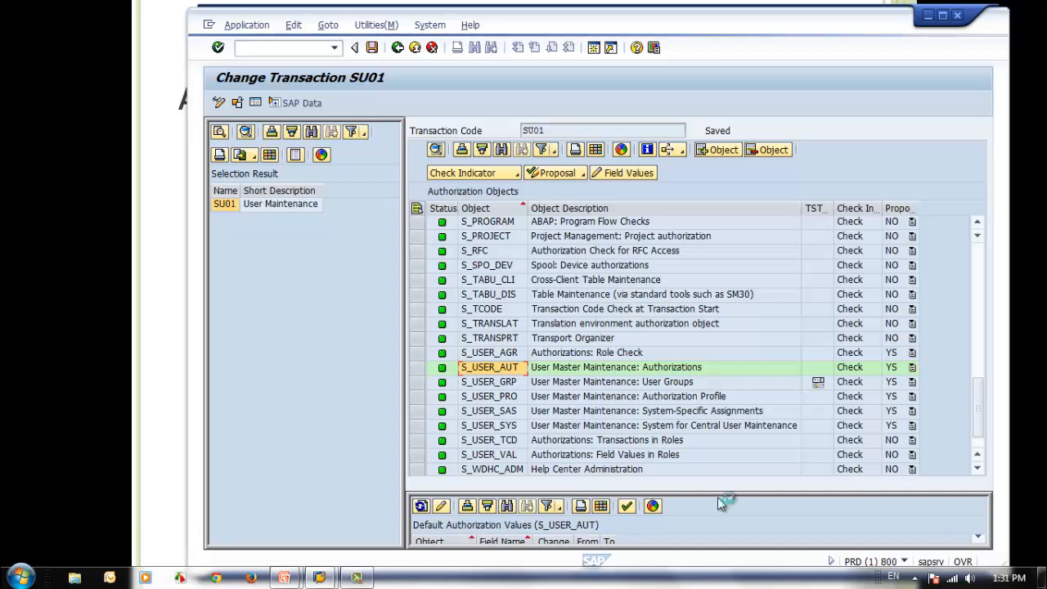
pyautogui.moveTo(718, 497); pyautogui.dragTo(717, 304)
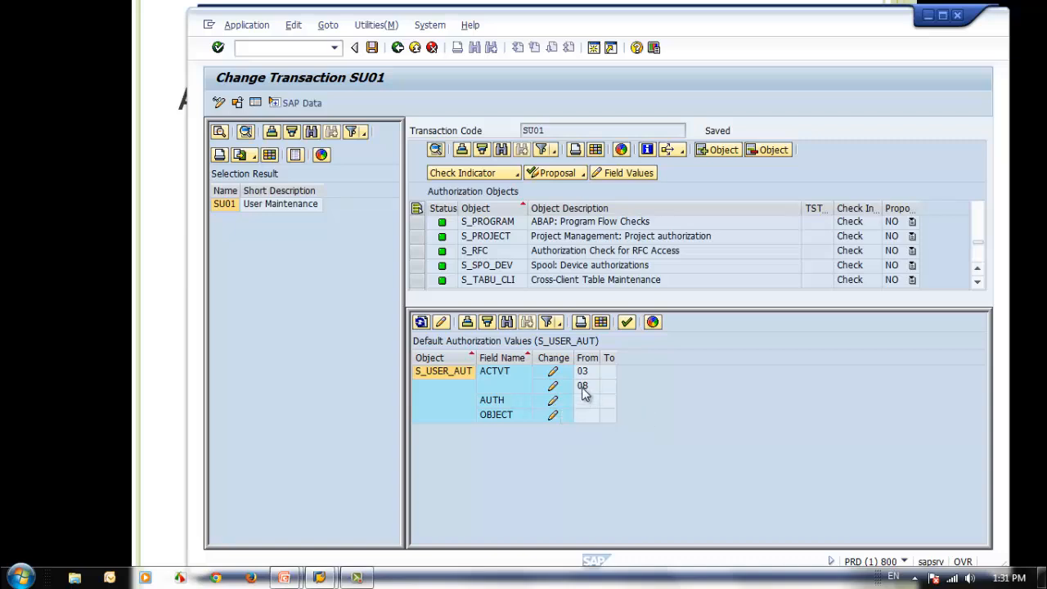
# Add activity 01 Create or generate to the ACTVT defaults of S_USER_AUT, and try to add another authorization object
pyautogui.click(553, 386)
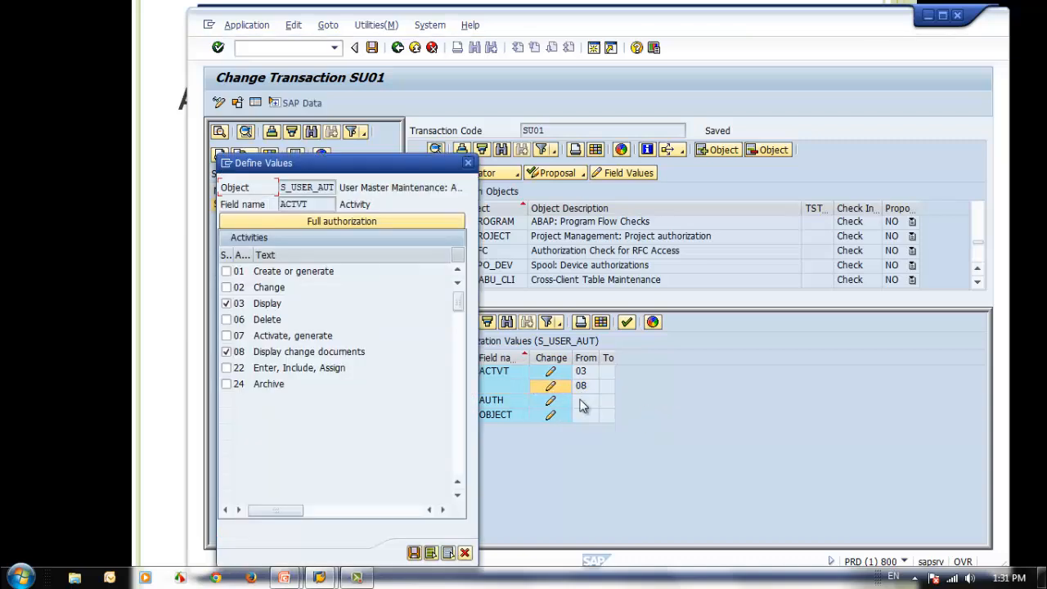
pyautogui.moveTo(370, 169); pyautogui.dragTo(542, 160)
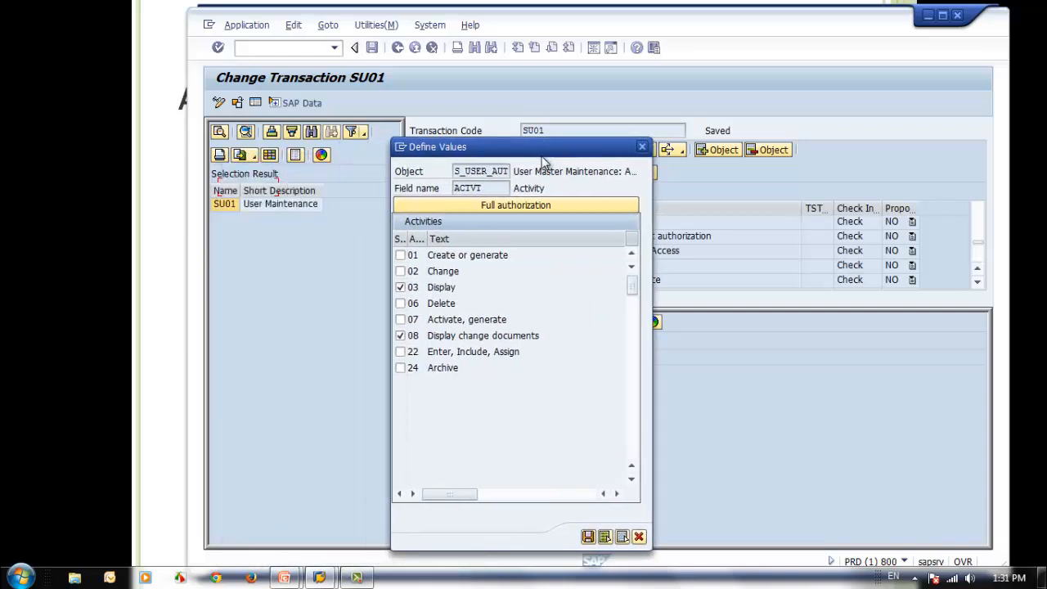
pyautogui.click(401, 255)
pyautogui.click(623, 537)
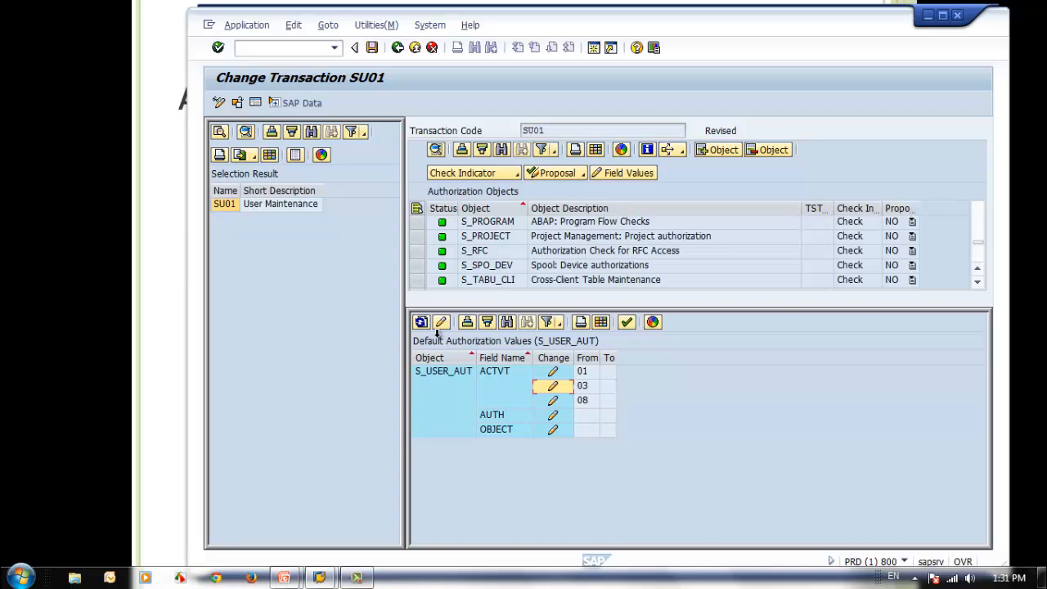
pyautogui.click(723, 151)
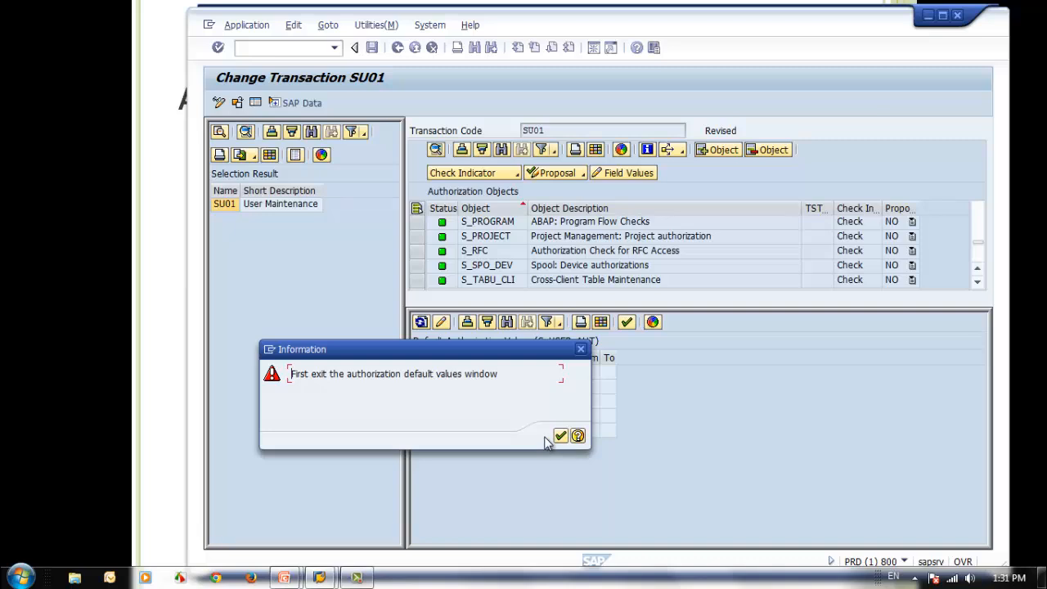
pyautogui.click(561, 435)
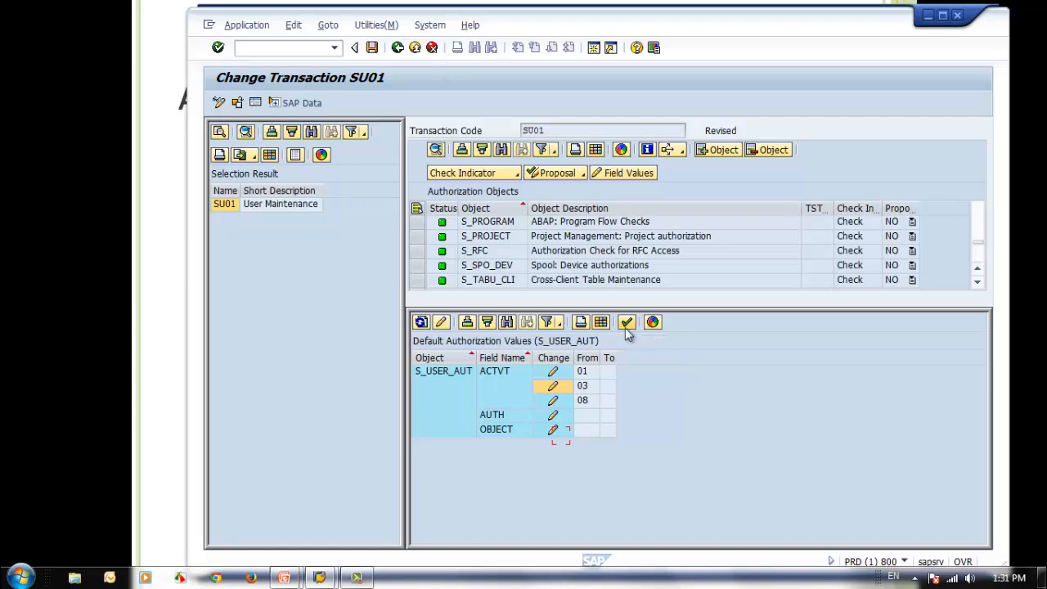
# Remove activity 01 Create or generate from the ACTVT defaults of S_USER_AUT and save the field values
pyautogui.doubleClick(583, 372)
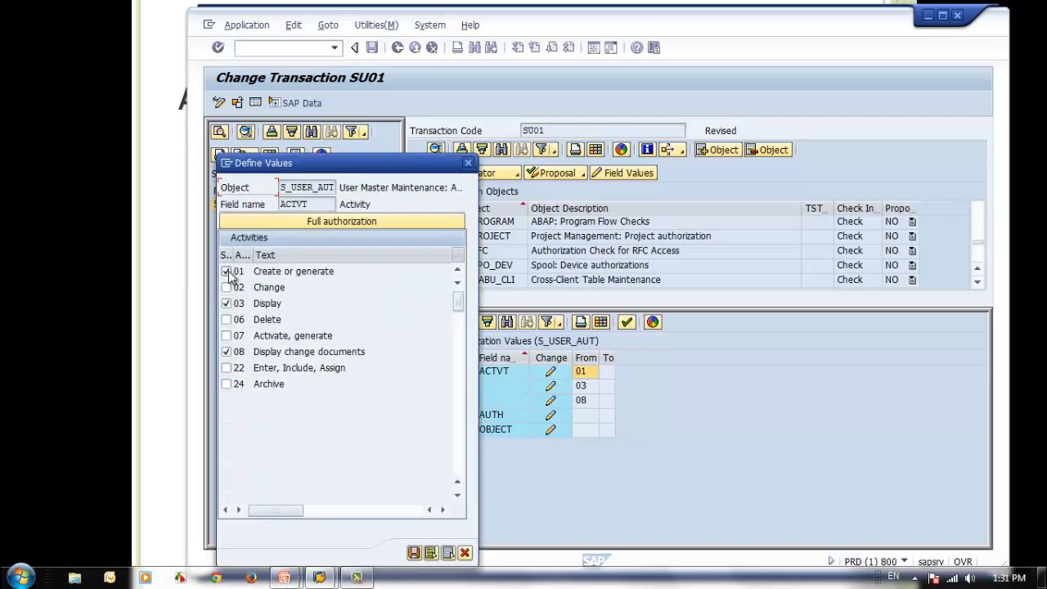
pyautogui.click(227, 271)
pyautogui.click(414, 553)
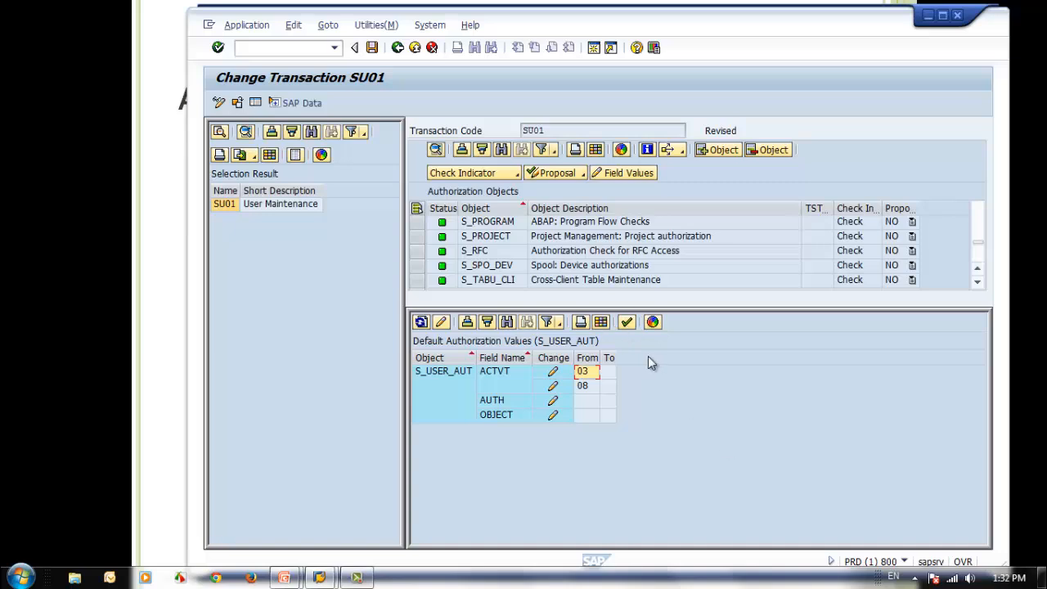
# Exit the default authorization values, and open the dialog for adding an authorization object to SU01 without adding one
pyautogui.click(625, 323)
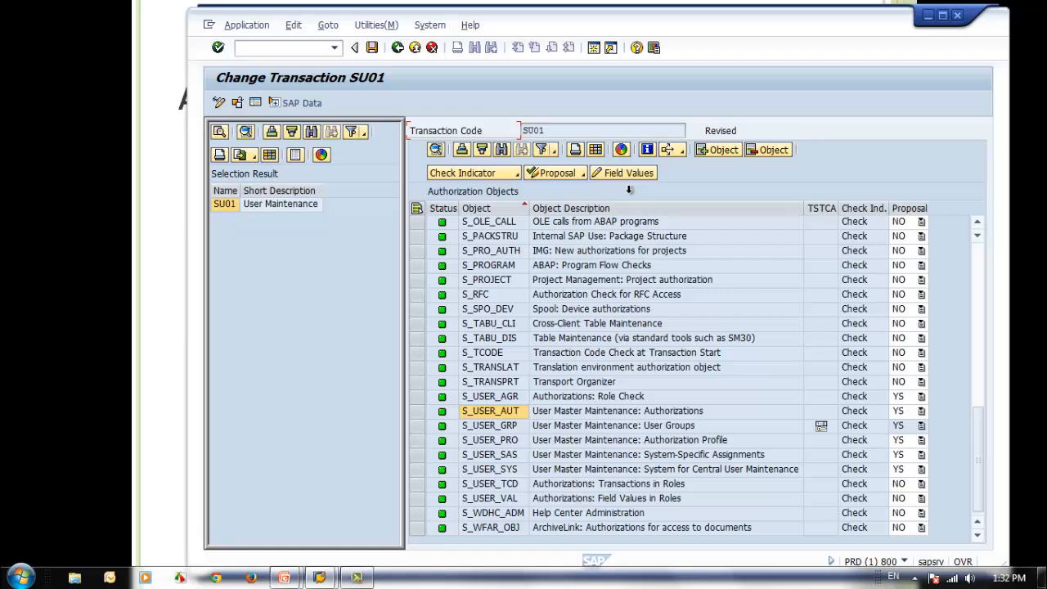
pyautogui.click(719, 152)
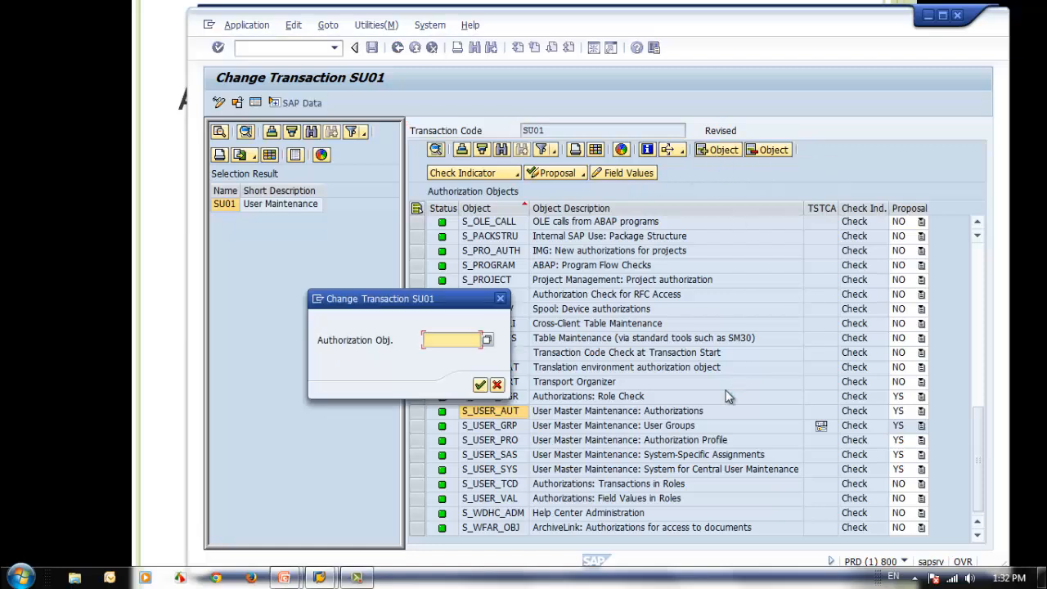
pyautogui.click(497, 384)
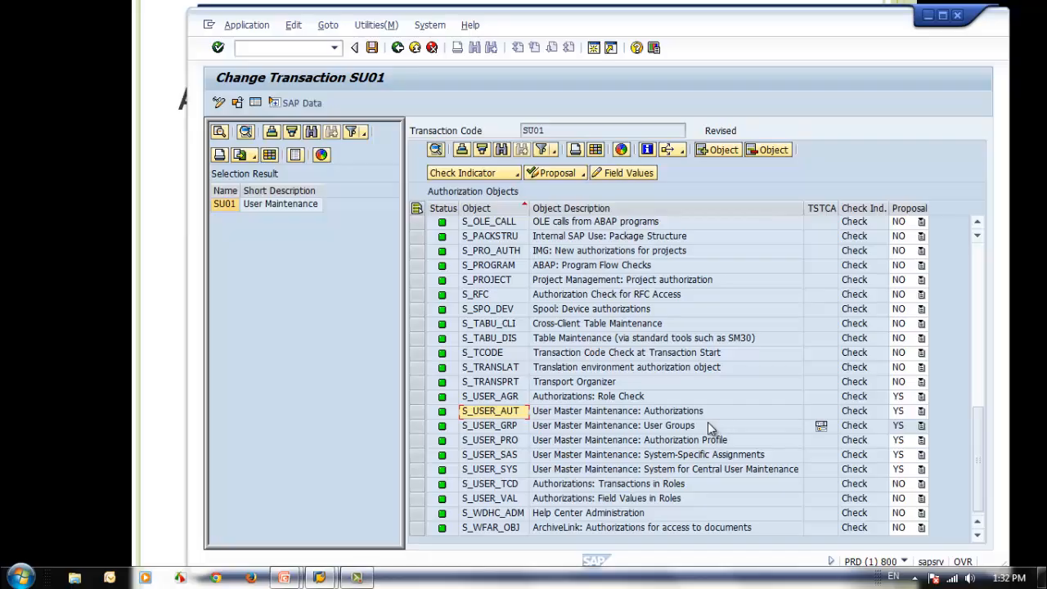
# Show the Adjusting Check Indicators slide, then switch to the SAP Easy Access window and minimize the PowerPoint editor behind it
pyautogui.click(777, 2)
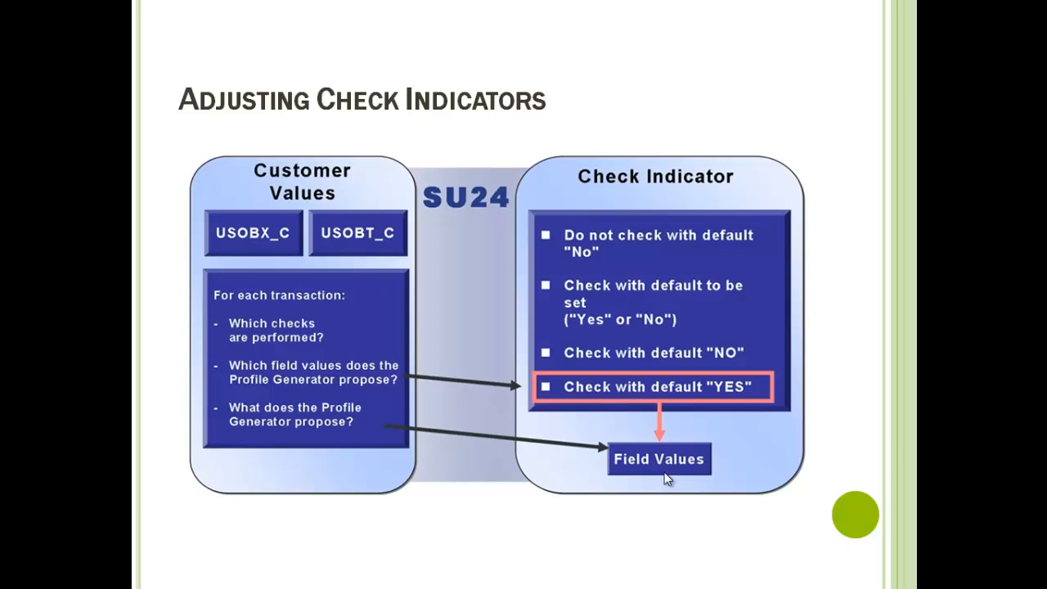
pyautogui.hotkey('alt', 'Tab')
pyautogui.hotkey('alt', 'Tab')
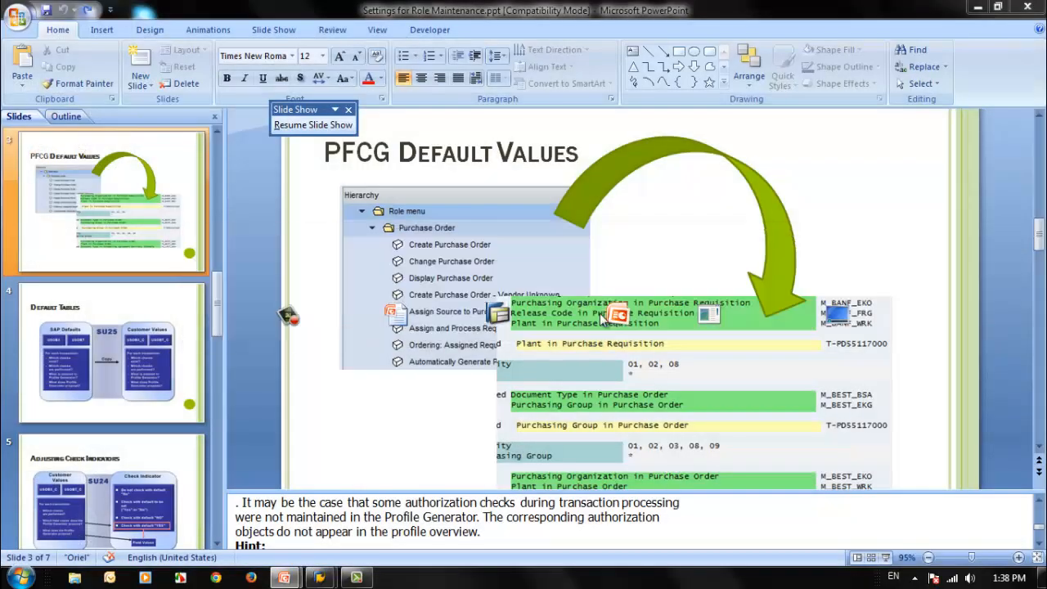
pyautogui.hotkey('alt', 'Tab')
pyautogui.hotkey('alt', 'Tab')
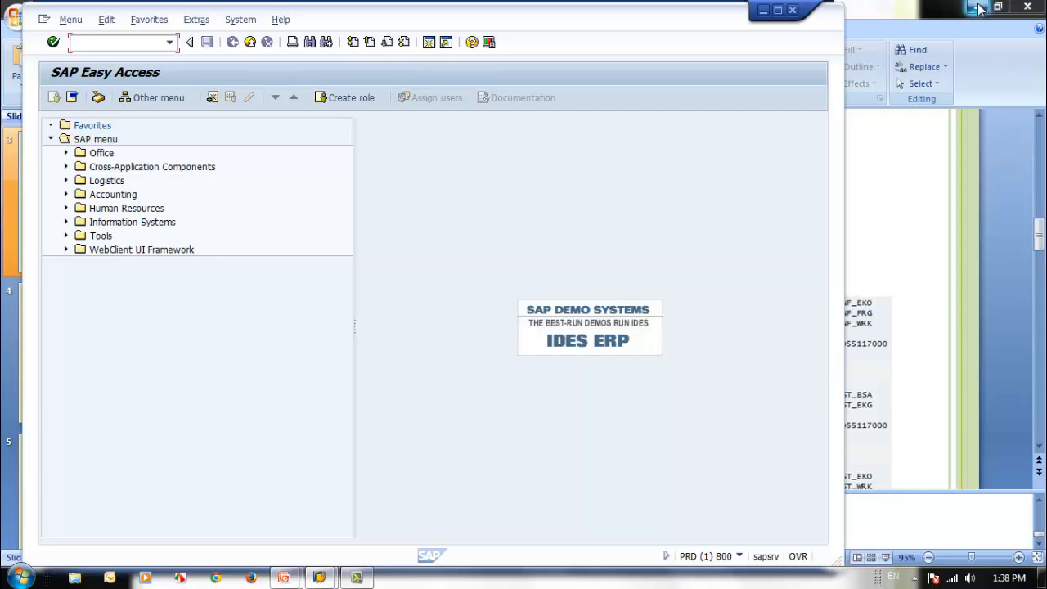
pyautogui.click(979, 8)
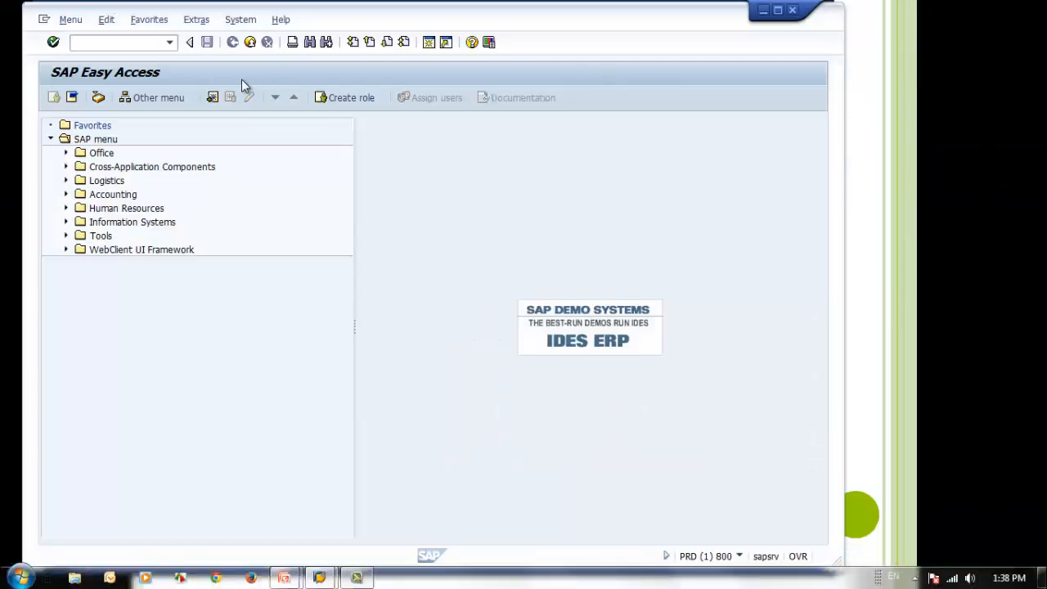
# Run transaction su24 from SAP Easy Access
pyautogui.click(103, 45)
pyautogui.write('swd')
pyautogui.press('BackSpace')
pyautogui.press('BackSpace')
pyautogui.press('BackSpace')
pyautogui.write('su24')
pyautogui.press('Return')
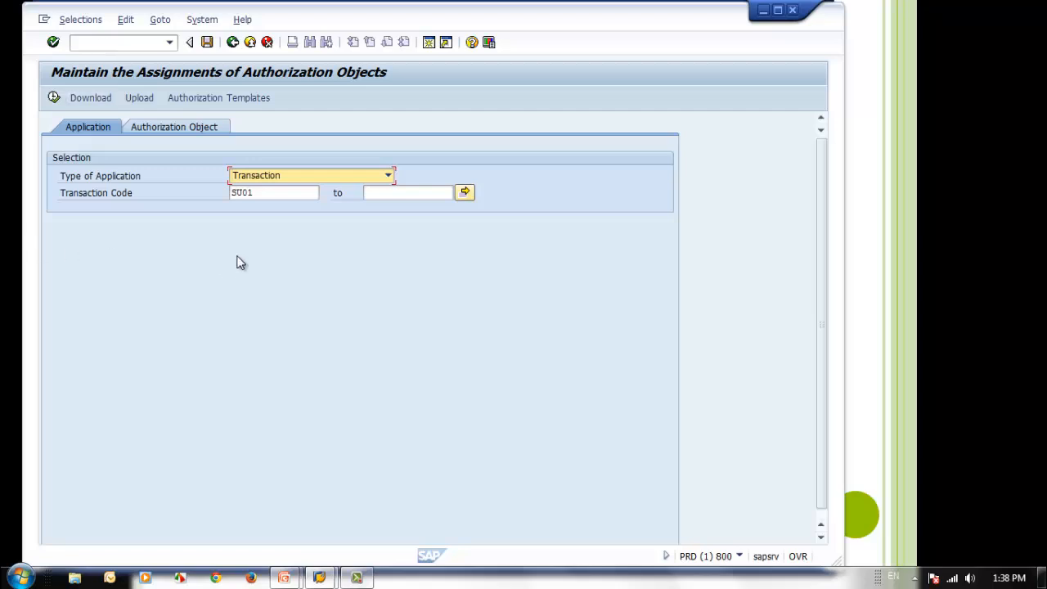
# Display the authorization objects assigned to transaction code SU01, with Transaction as the type of application
pyautogui.click(357, 187)
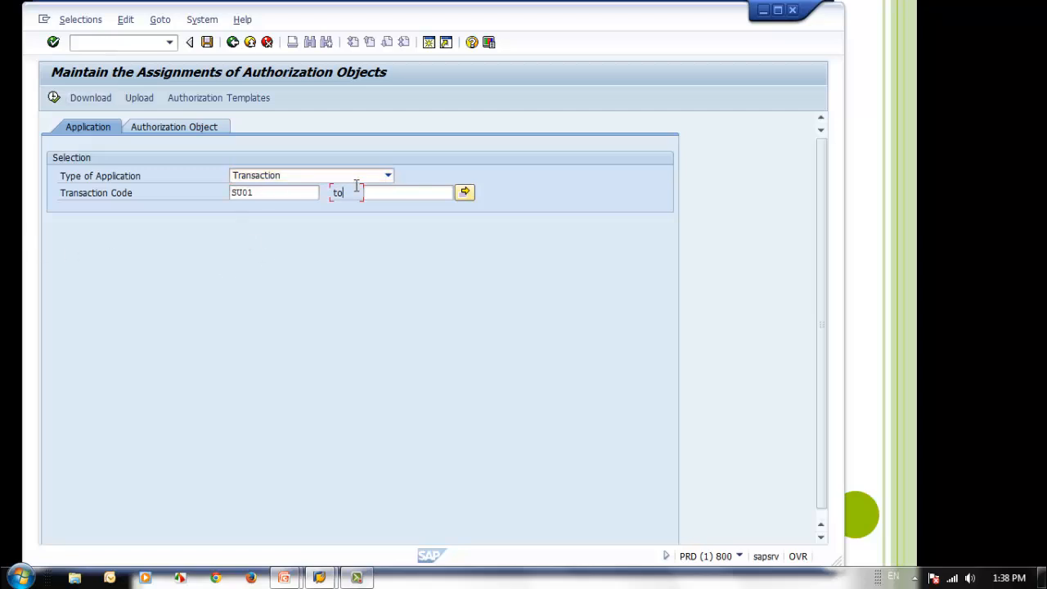
pyautogui.click(389, 178)
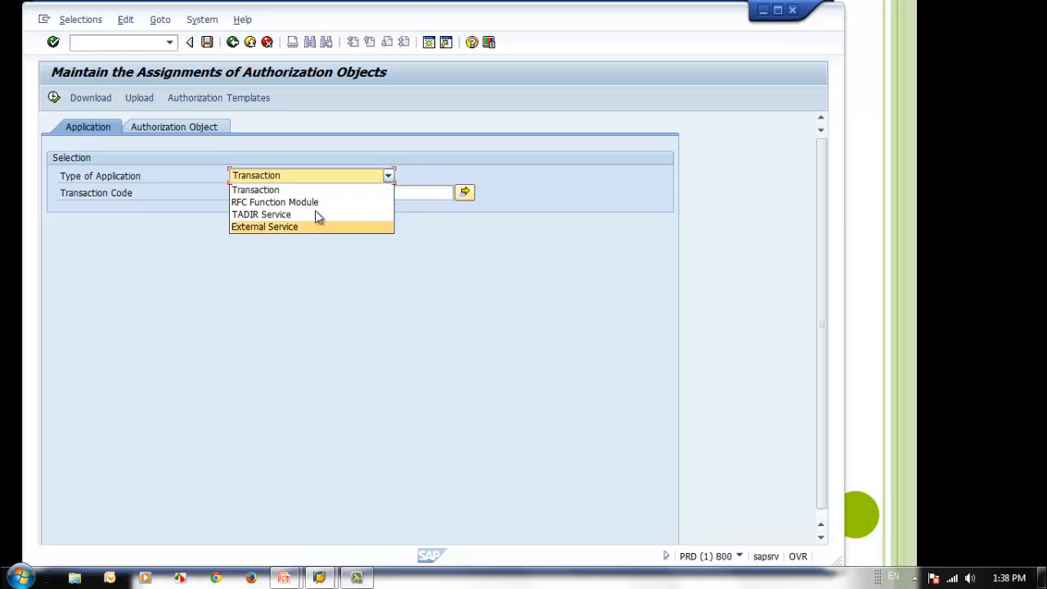
pyautogui.click(299, 189)
pyautogui.click(270, 193)
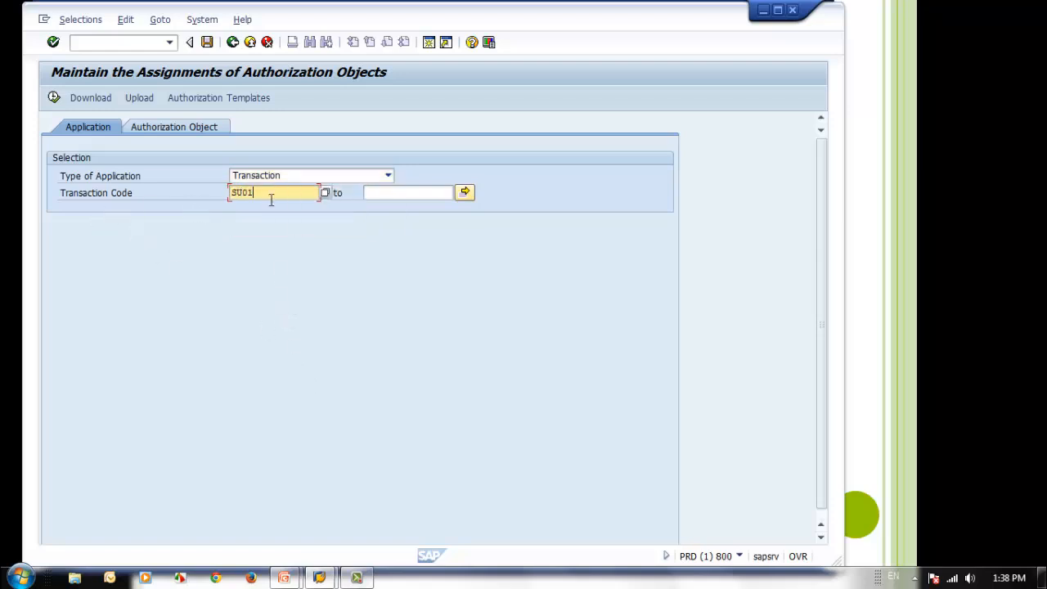
pyautogui.click(56, 96)
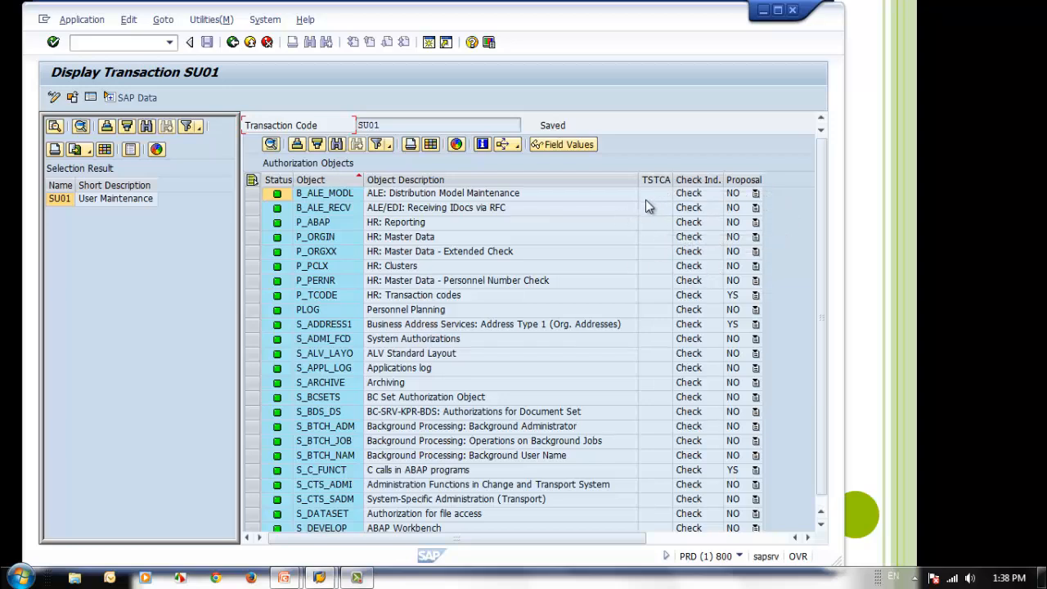
# Examine the authorization objects listed for SU01, focusing on the S_USER objects near the end of the list
pyautogui.scroll(-1, 646, 199)
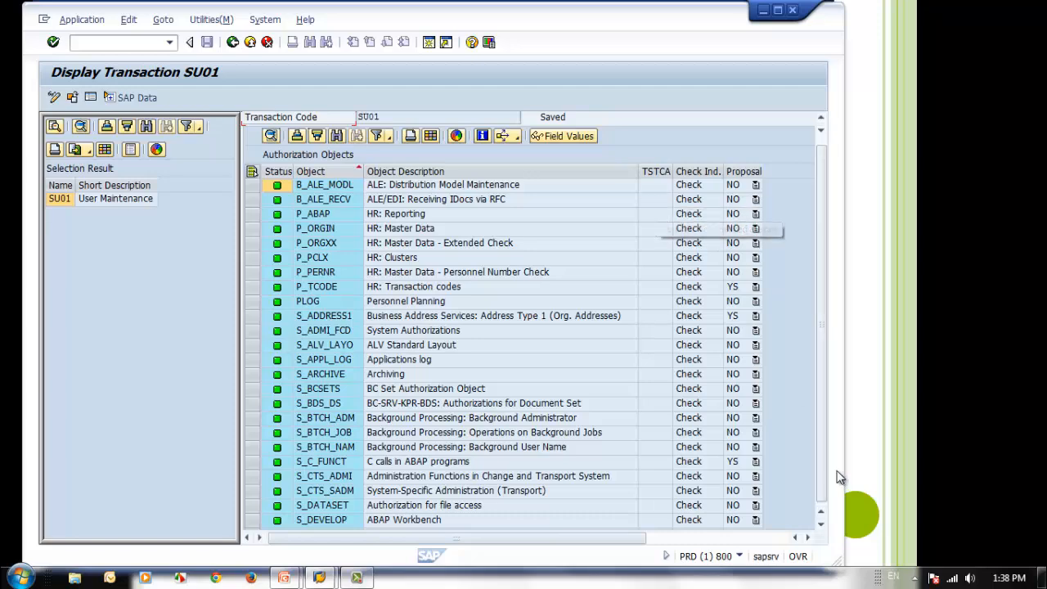
pyautogui.scroll(-4, 776, 404)
pyautogui.scroll(-4, 772, 399)
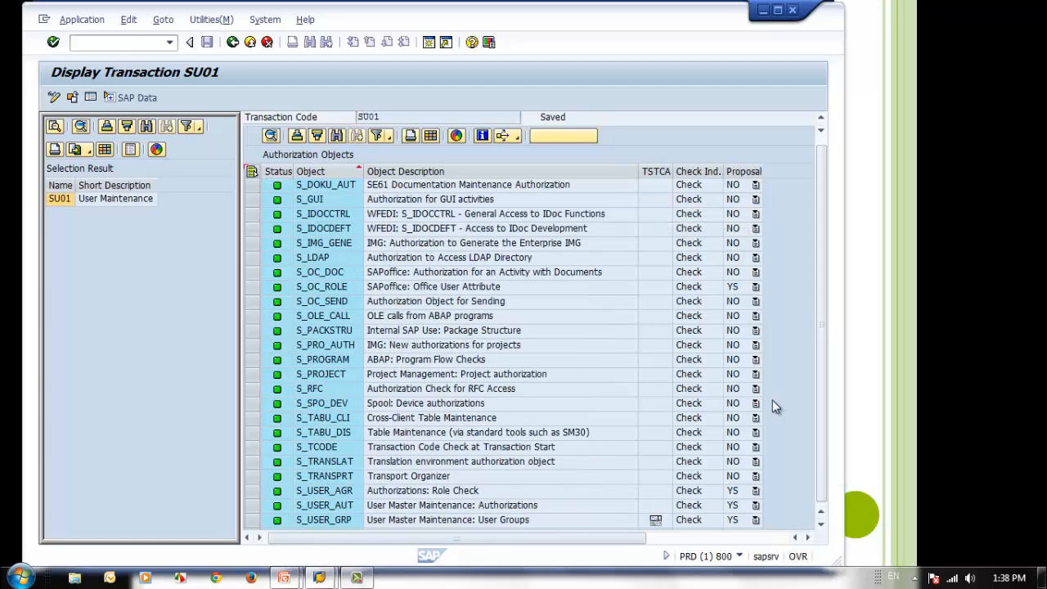
pyautogui.scroll(-3, 772, 402)
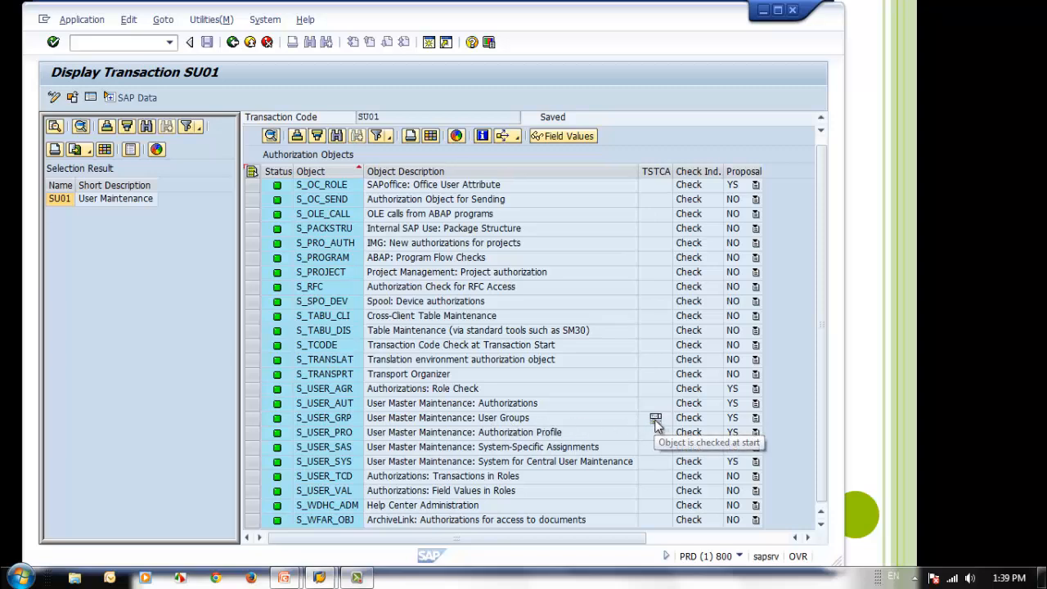
pyautogui.click(322, 423)
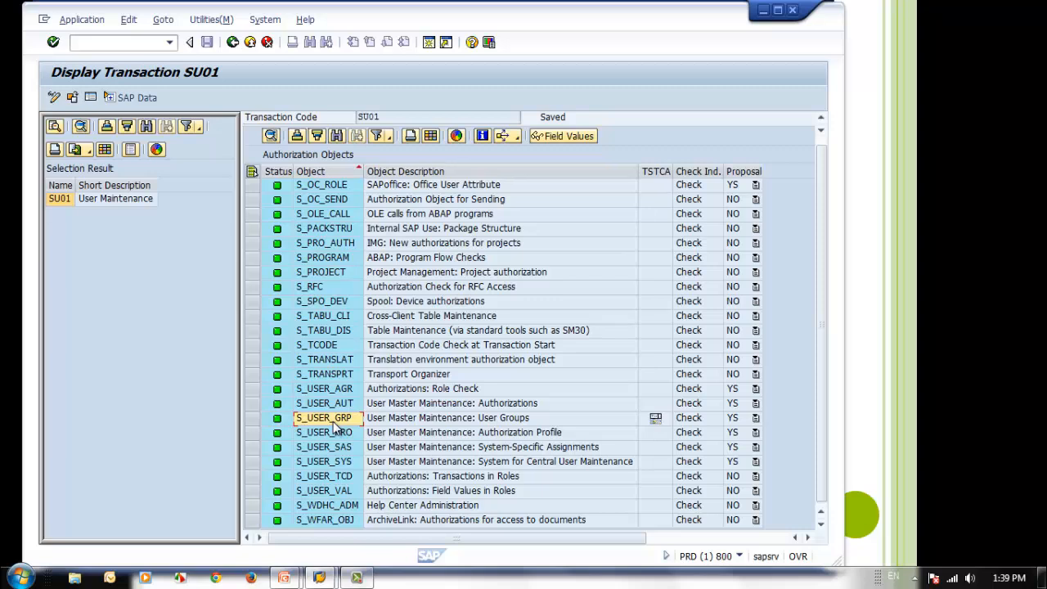
pyautogui.click(322, 404)
pyautogui.click(331, 392)
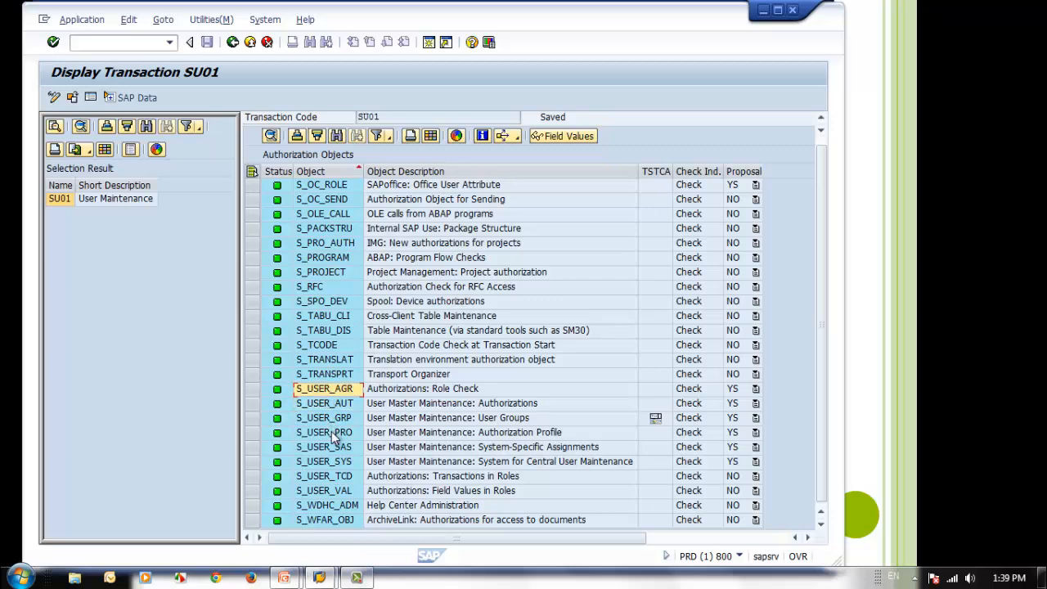
pyautogui.click(333, 433)
pyautogui.click(332, 420)
pyautogui.click(332, 447)
pyautogui.click(344, 409)
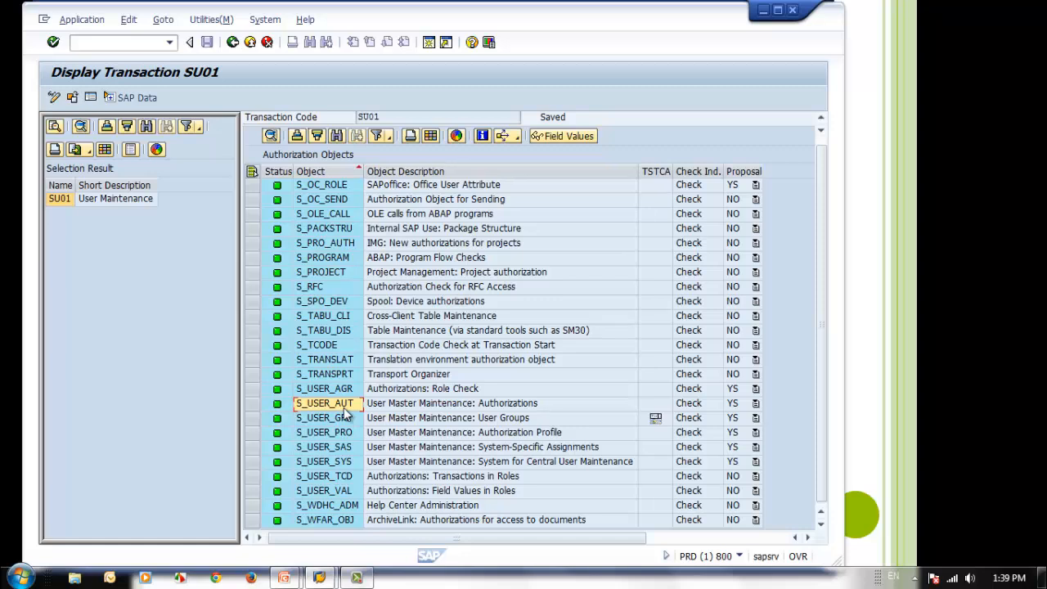
pyautogui.click(342, 417)
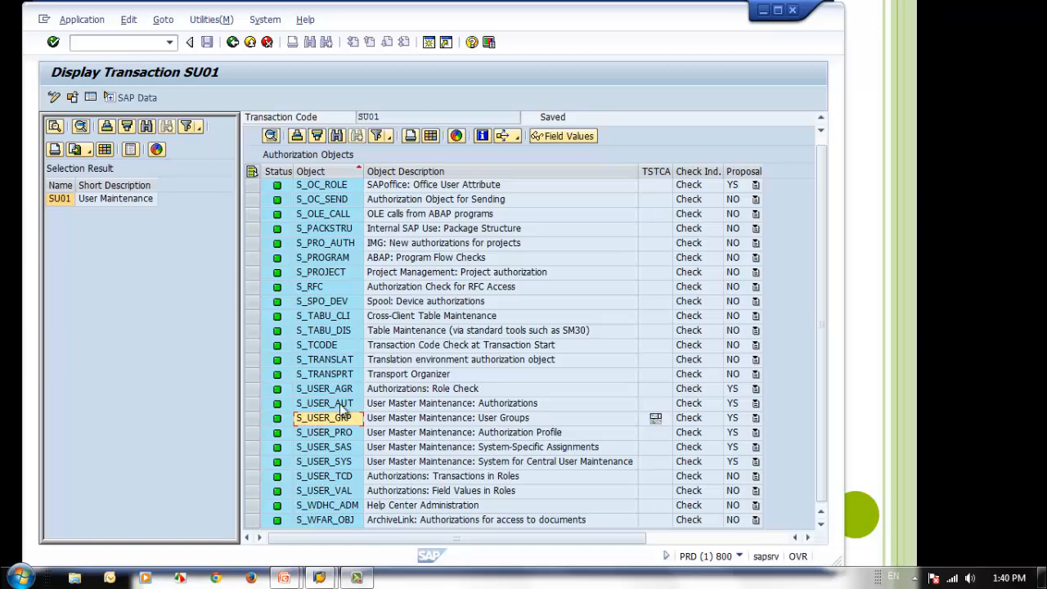
# Review the check indicators and proposals of the SU01 objects, and widen the Proposal column
pyautogui.scroll(6, 690, 195)
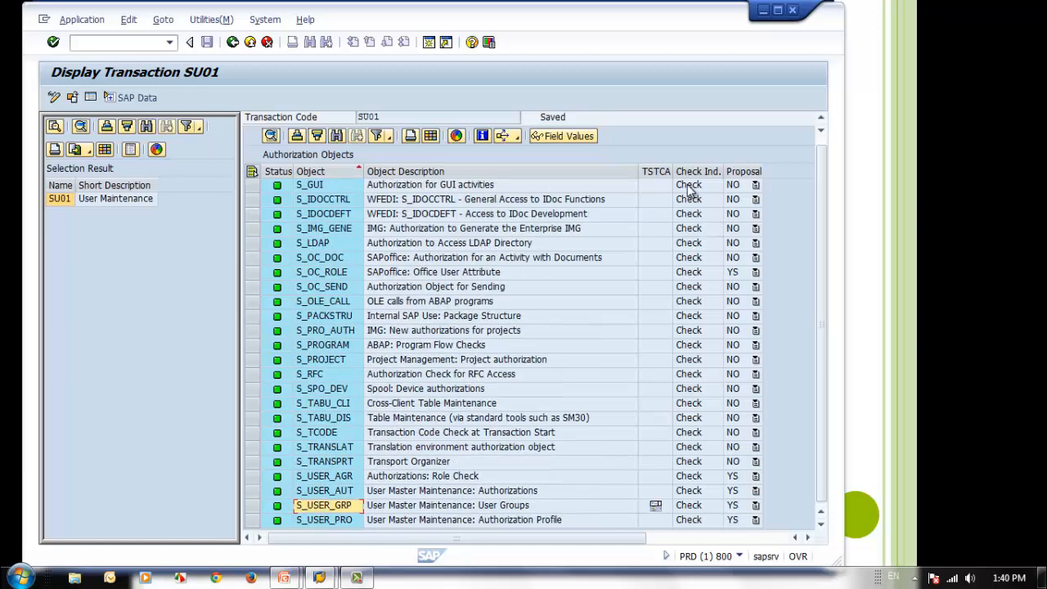
pyautogui.scroll(-6, 691, 196)
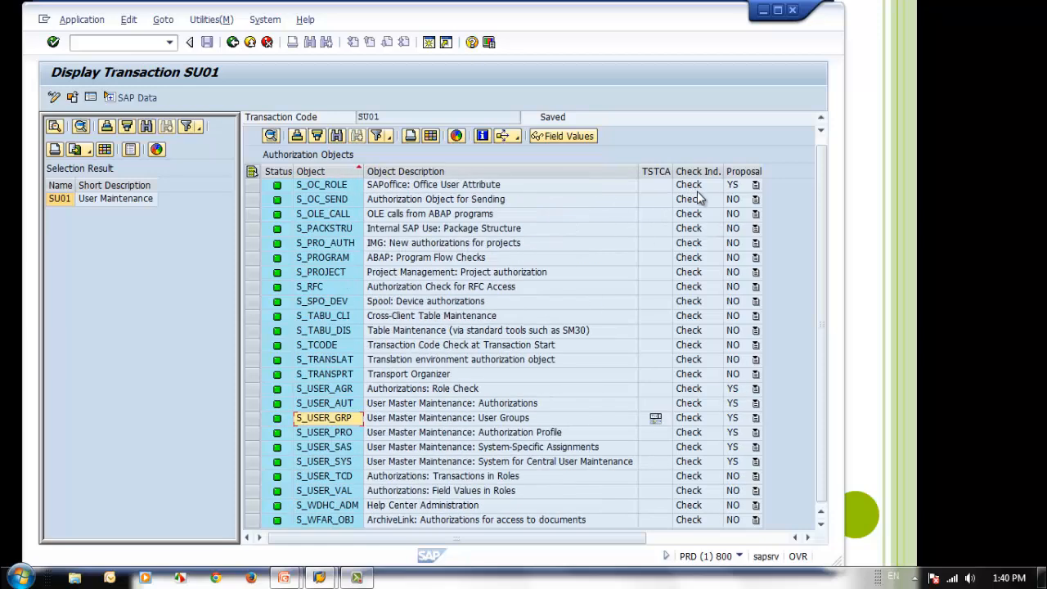
pyautogui.click(698, 360)
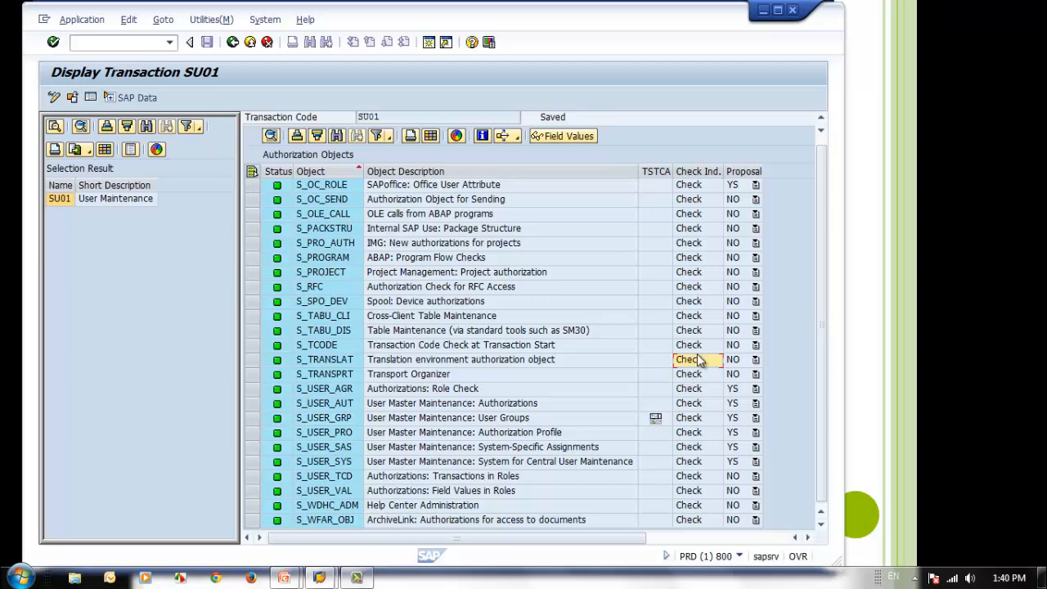
pyautogui.click(742, 389)
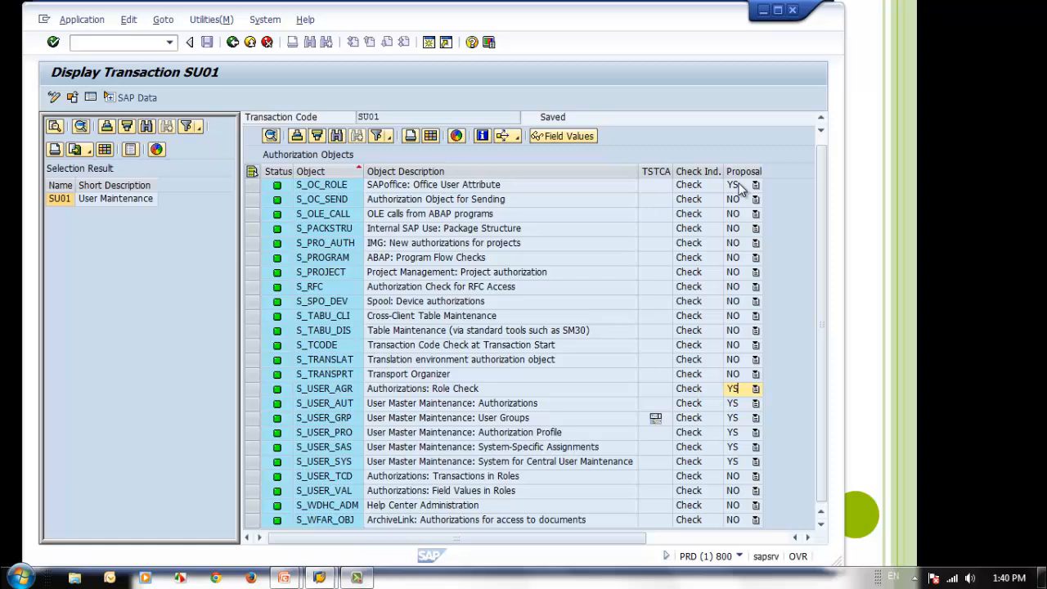
pyautogui.moveTo(762, 171); pyautogui.dragTo(792, 175)
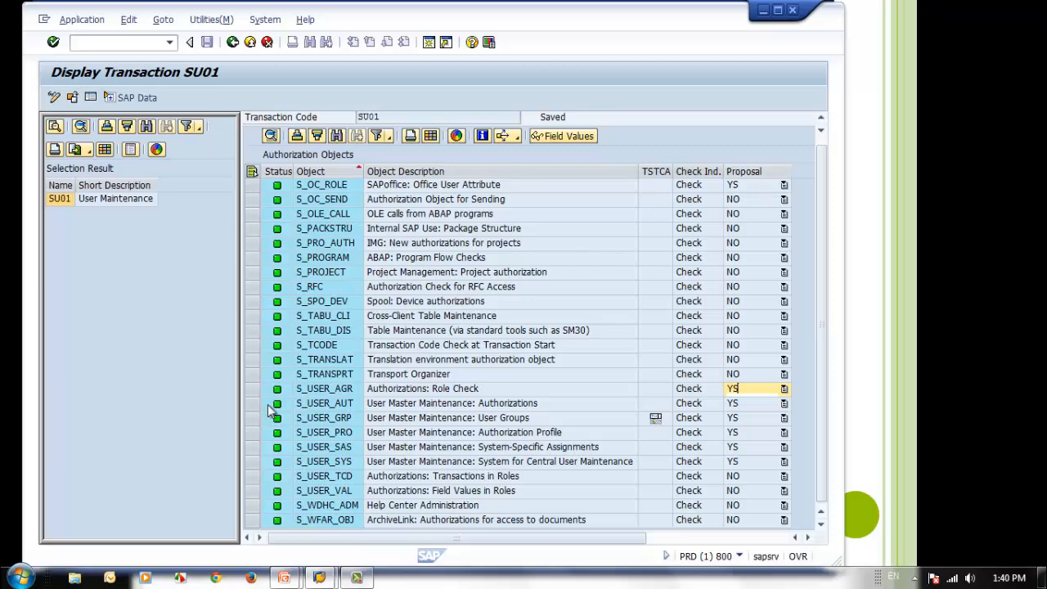
# Examine the user master objects S_USER_AGR, S_USER_PRO, S_USER_SAS, S_USER_SYS and S_USER_TCD and their descriptions
pyautogui.click(323, 393)
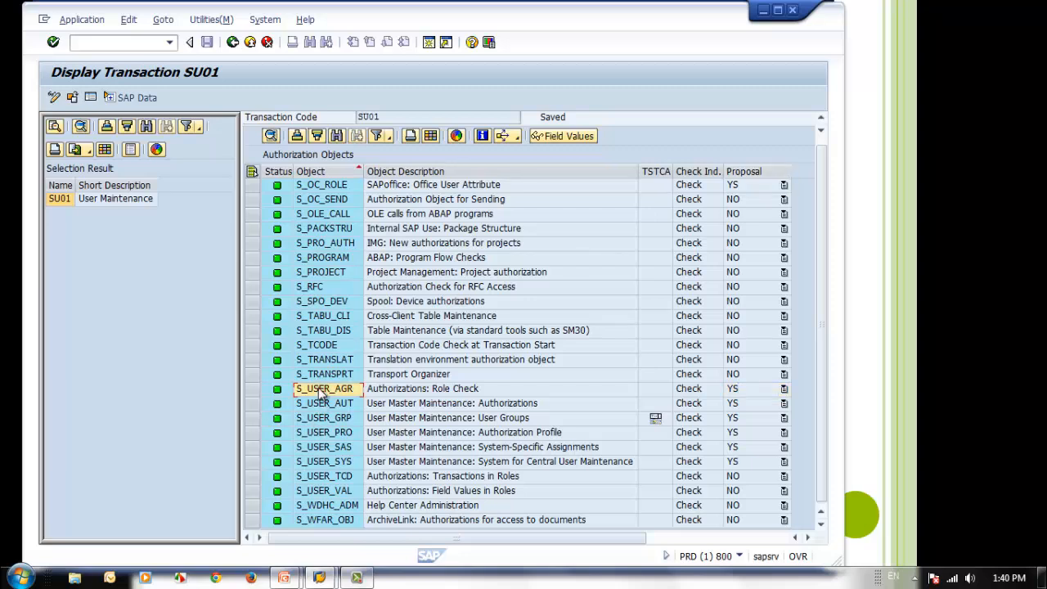
pyautogui.click(336, 431)
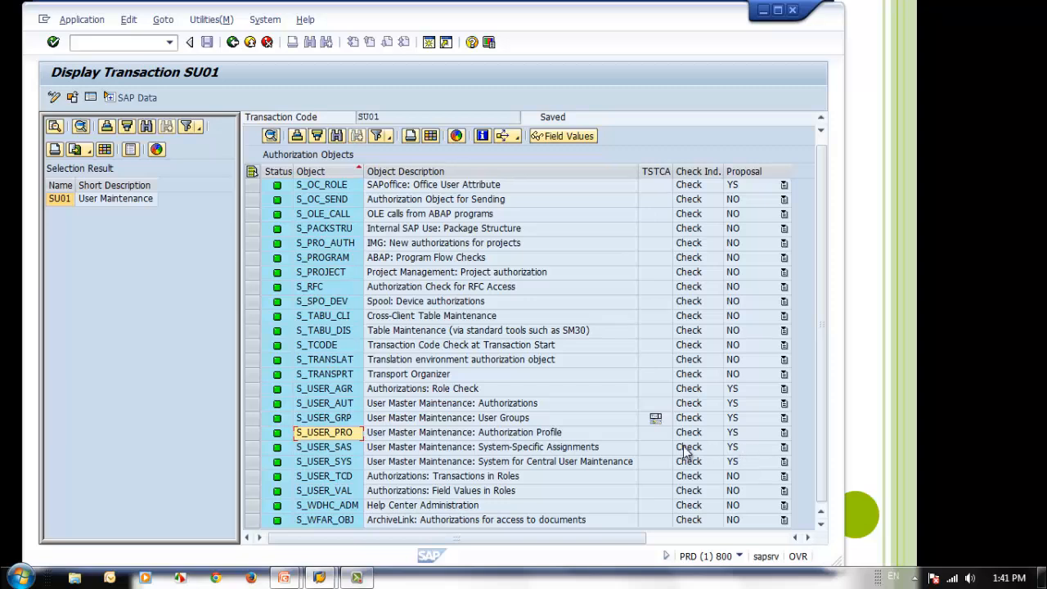
pyautogui.click(329, 447)
pyautogui.click(330, 463)
pyautogui.click(335, 450)
pyautogui.click(341, 472)
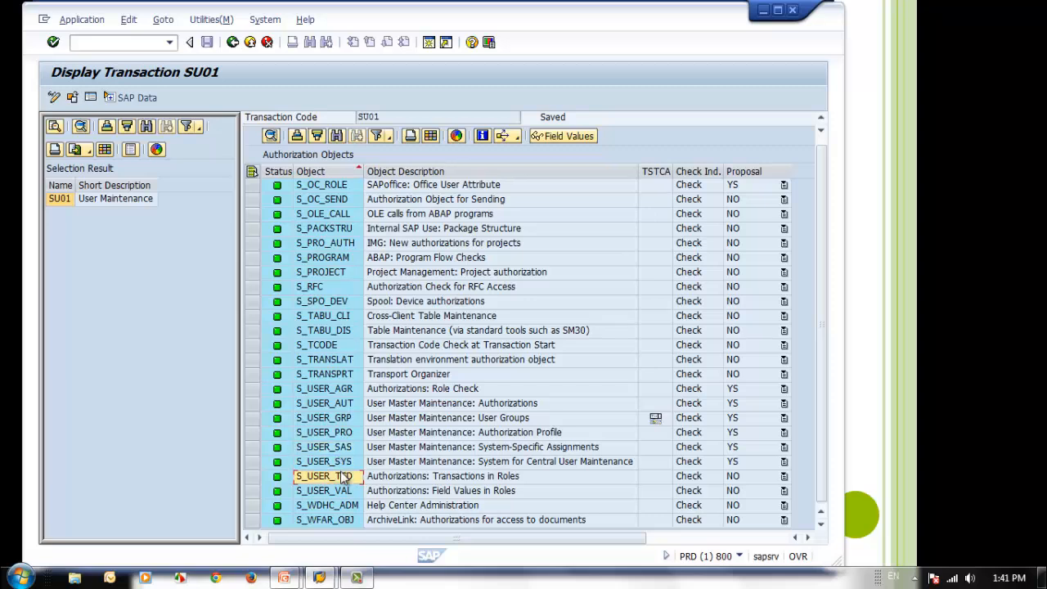
pyautogui.click(340, 463)
pyautogui.click(340, 433)
pyautogui.click(340, 462)
pyautogui.click(342, 448)
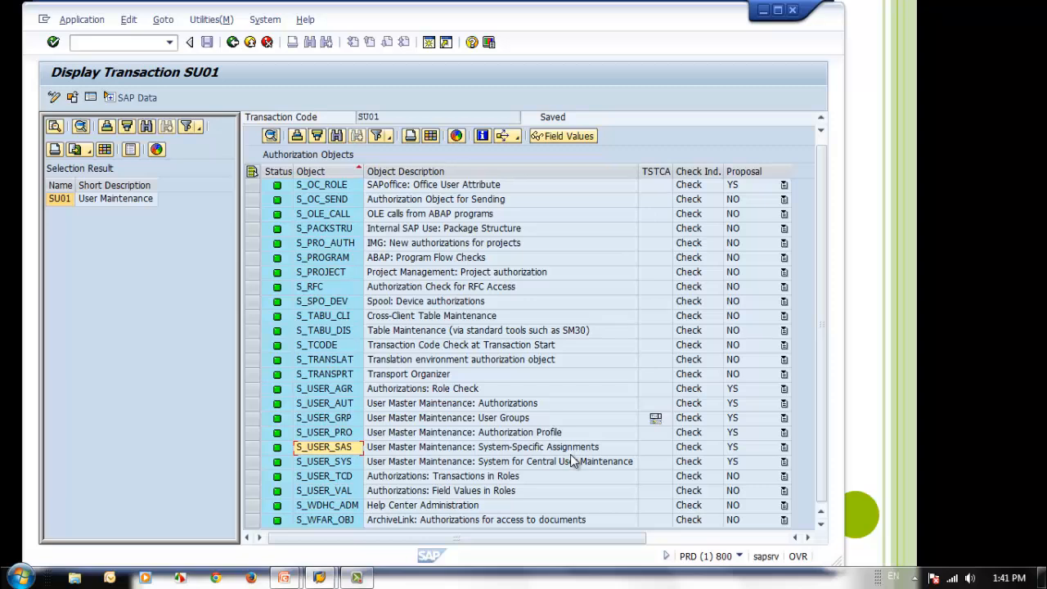
# Switch SU01 to change mode and set the proposal of S_USER_SYS to NO
pyautogui.click(330, 463)
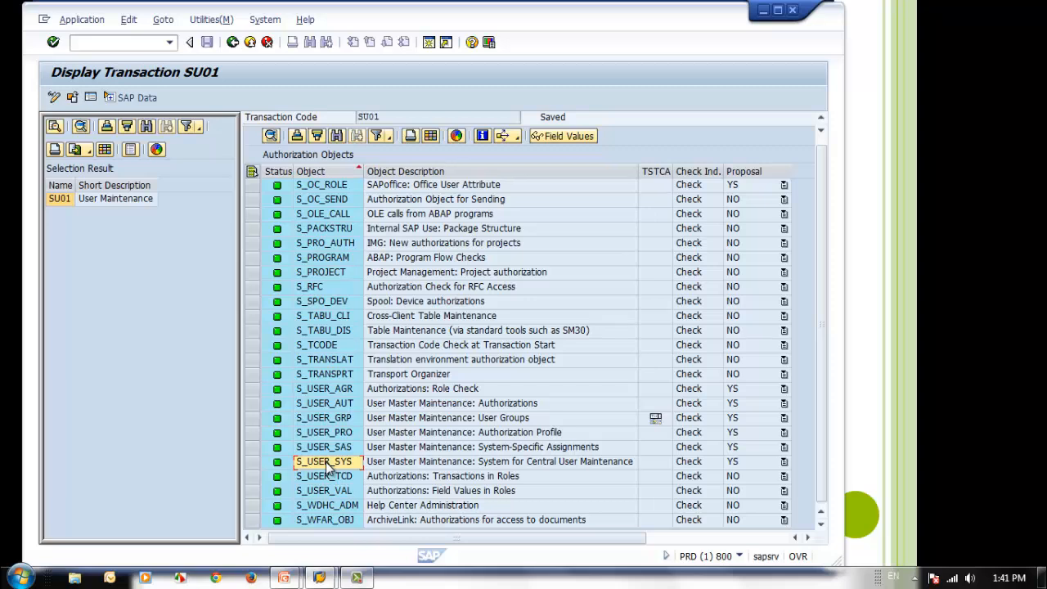
pyautogui.click(251, 462)
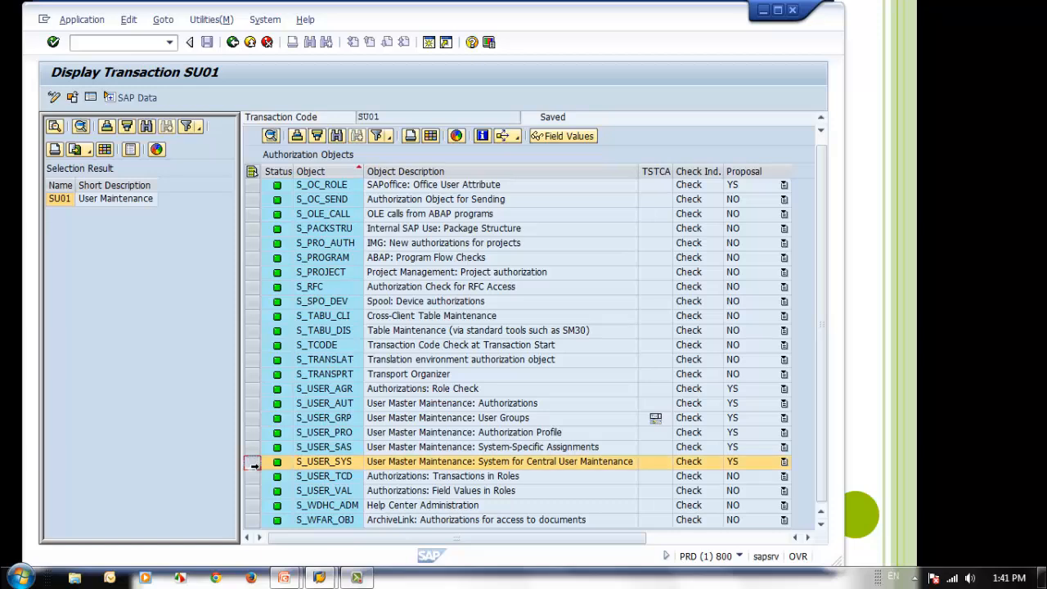
pyautogui.click(54, 99)
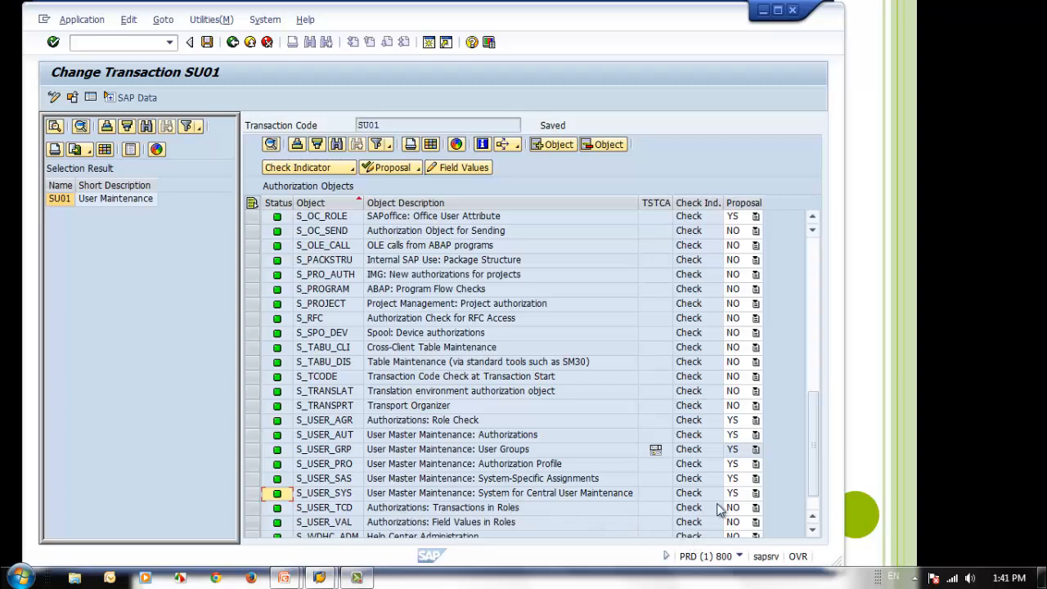
pyautogui.click(746, 494)
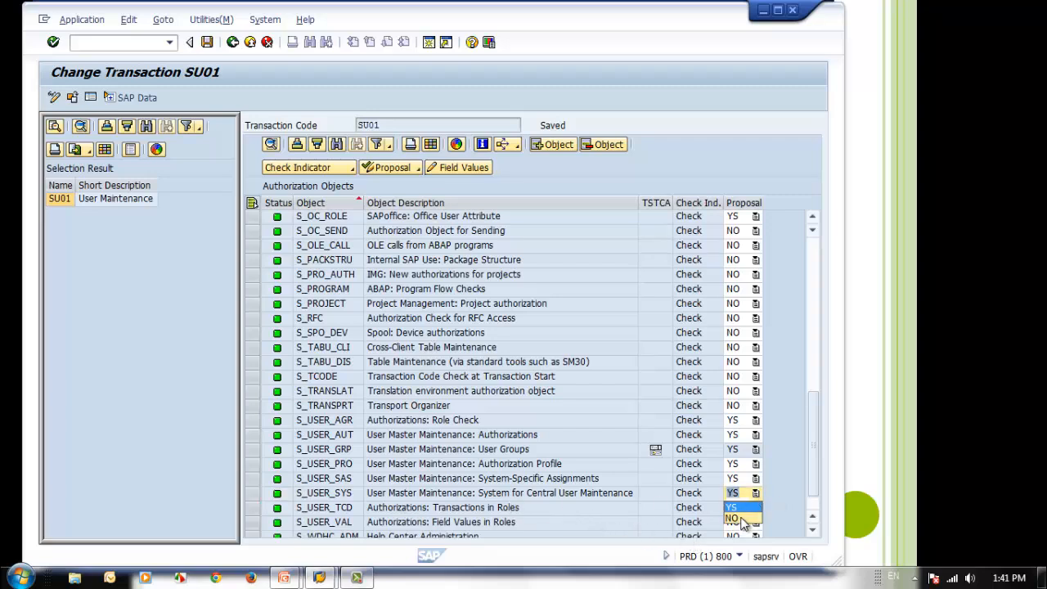
pyautogui.click(742, 518)
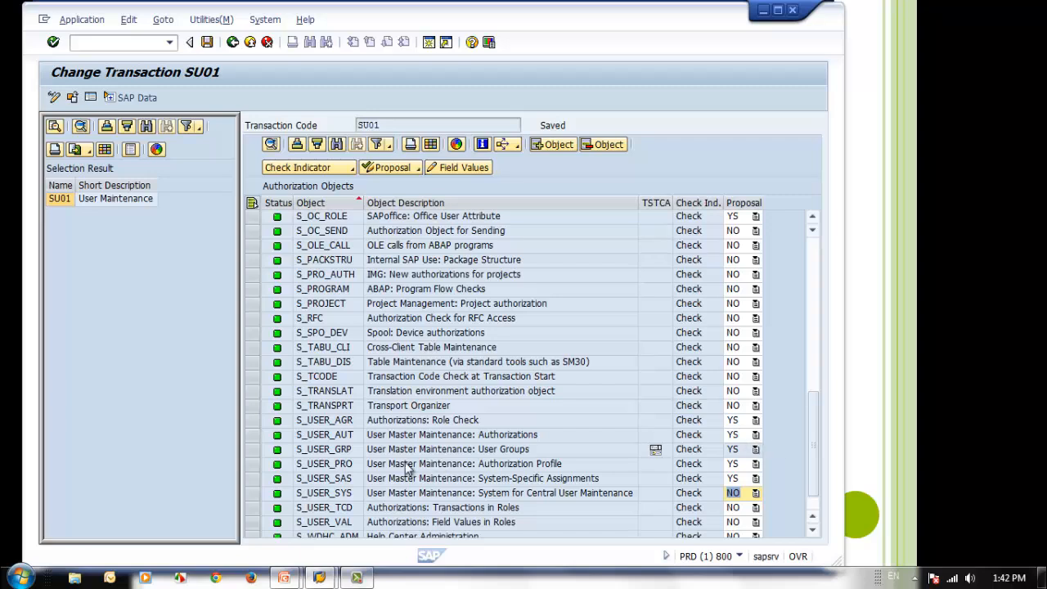
# Inspect the S_USER_GRP row, opening its proposal choices without picking one and checking its check indicator and description
pyautogui.click(757, 448)
pyautogui.click(757, 448)
pyautogui.click(732, 466)
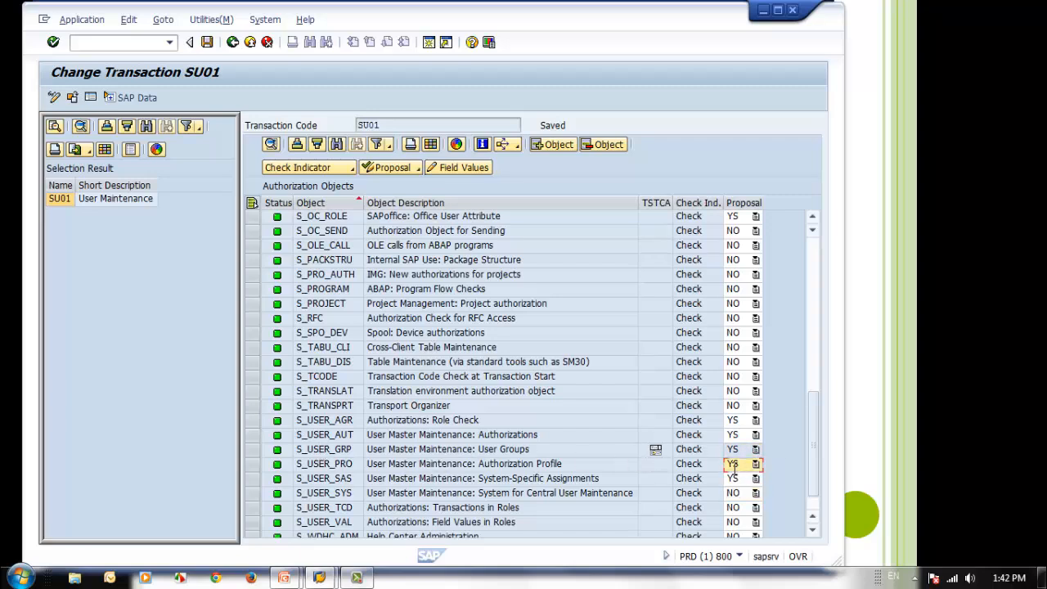
pyautogui.click(754, 450)
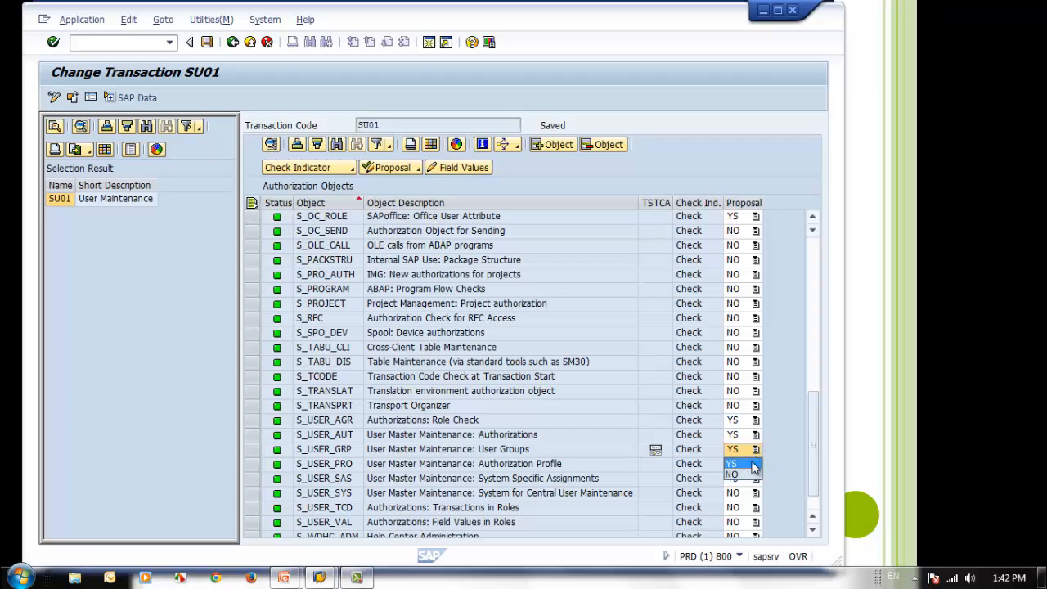
pyautogui.click(755, 449)
pyautogui.click(685, 451)
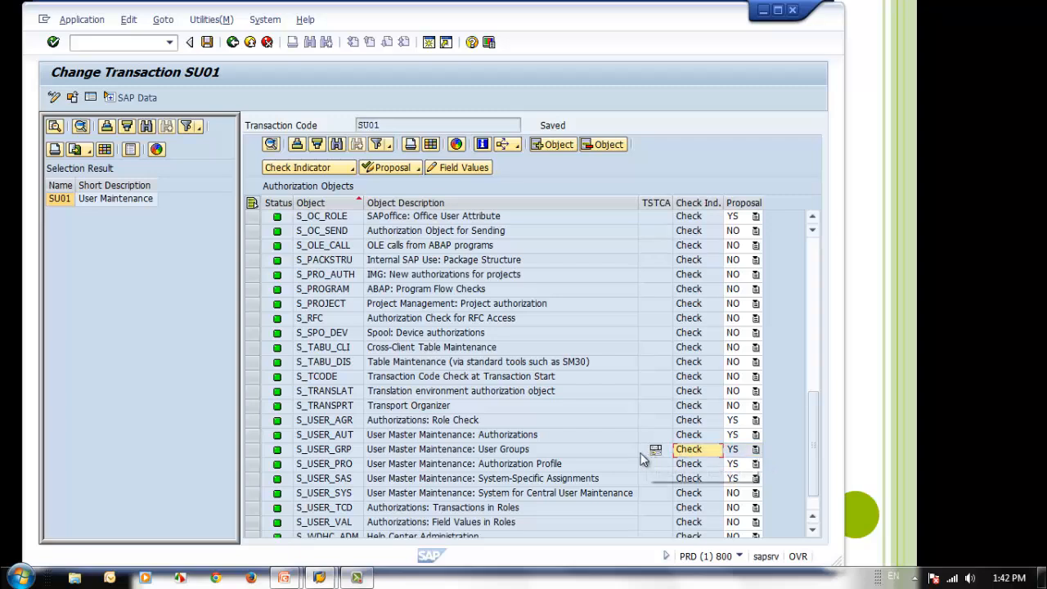
pyautogui.click(403, 452)
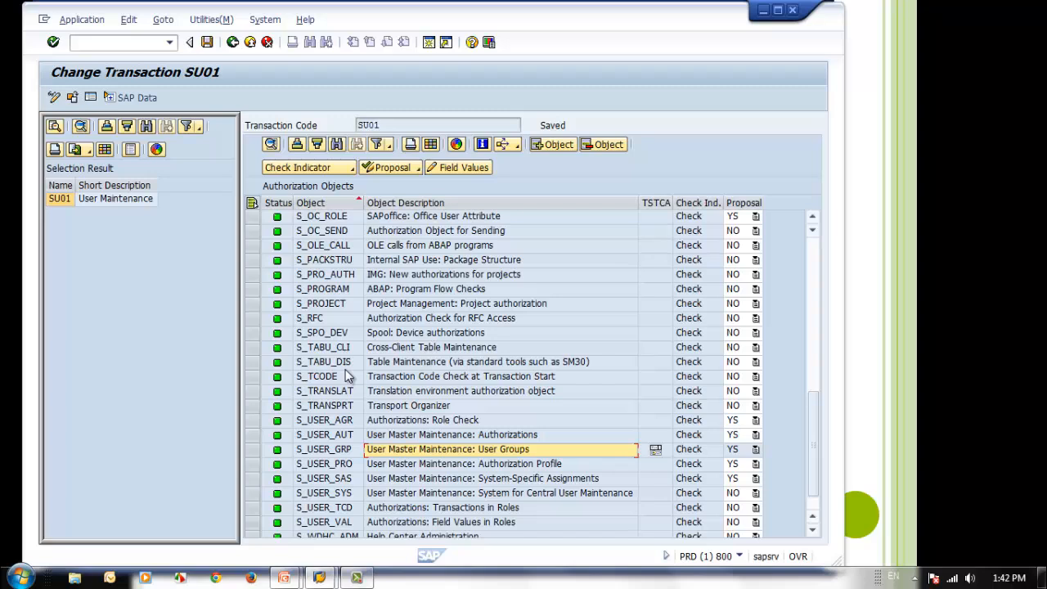
pyautogui.click(347, 450)
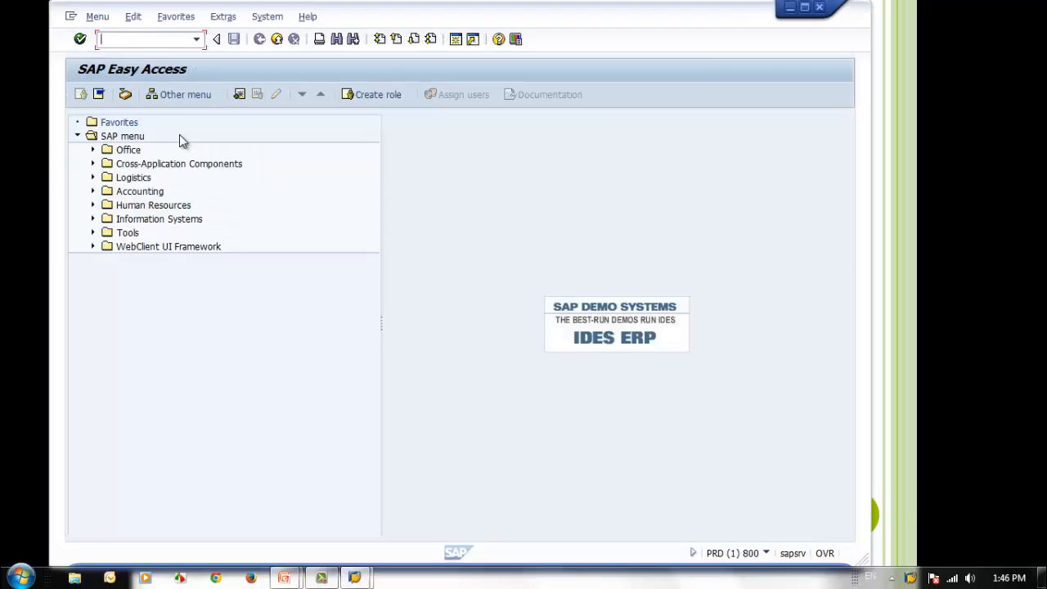
# Run transaction SU01 from SAP Easy Access and open the user group maintenance from User Maintenance
pyautogui.write('su01')
pyautogui.press('Return')
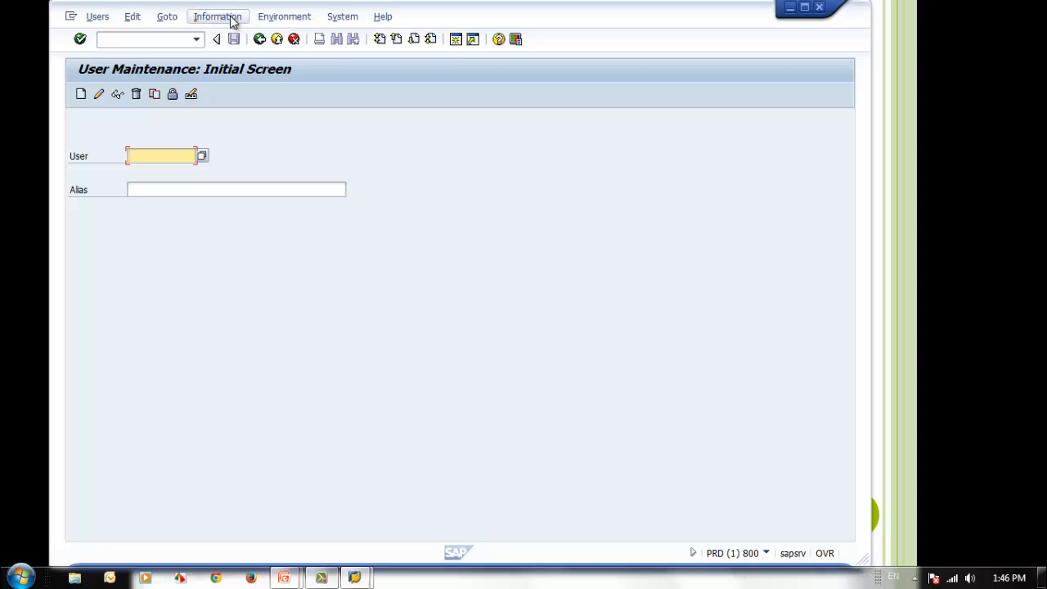
pyautogui.click(284, 18)
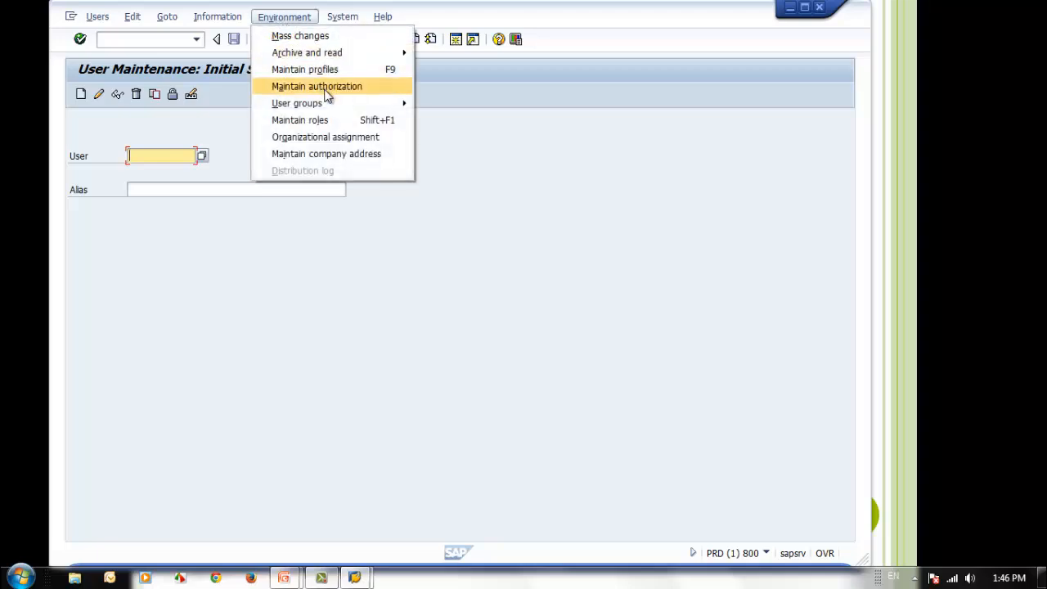
pyautogui.moveTo(329, 103)
pyautogui.click(483, 107)
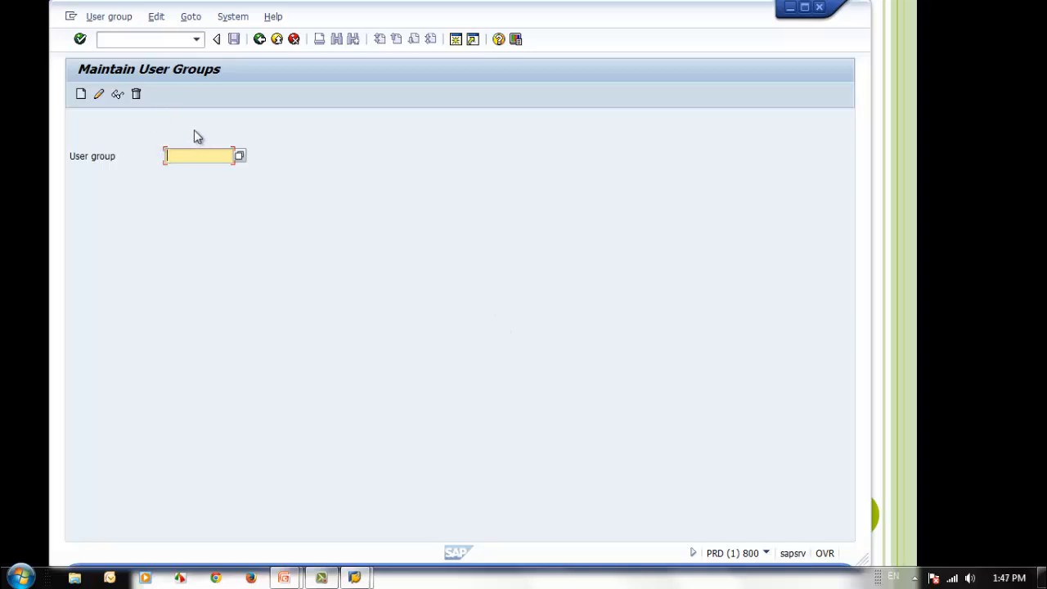
# Look up the transaction code of the Maintain User Groups screen in the system status, and close the status window
pyautogui.click(234, 17)
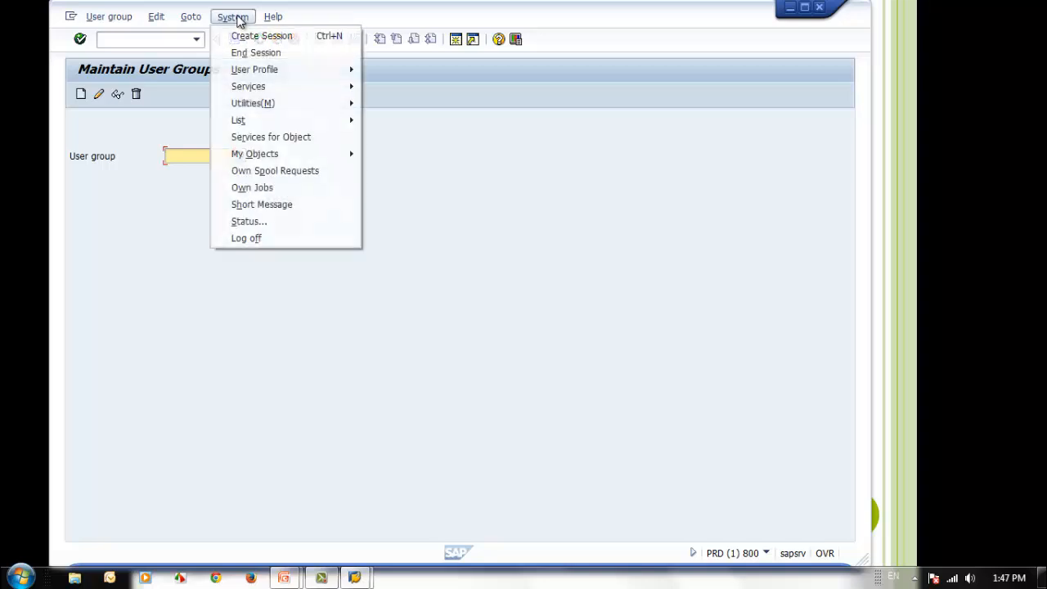
pyautogui.click(316, 226)
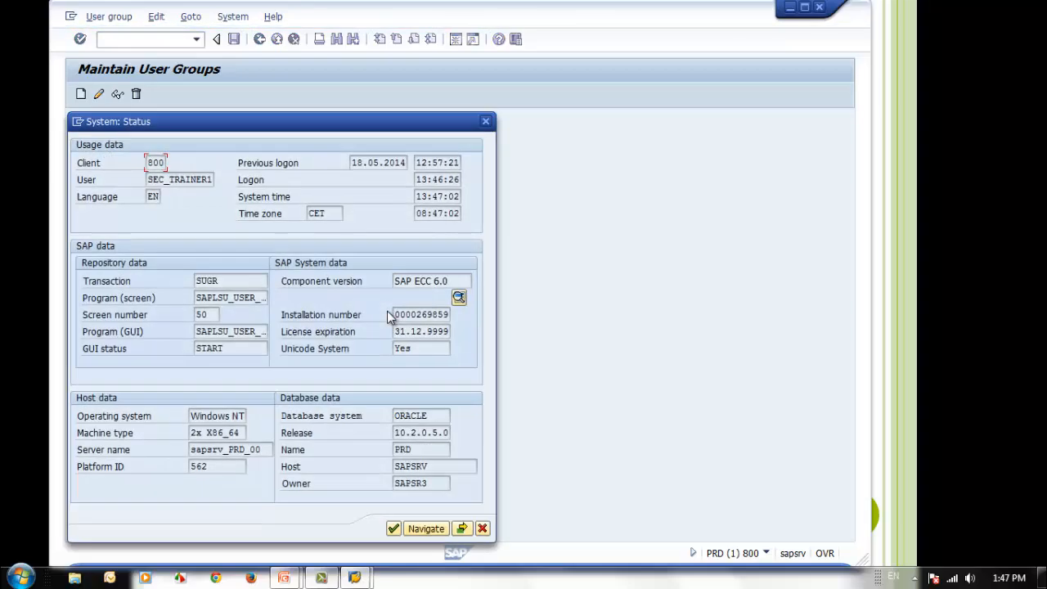
pyautogui.moveTo(295, 129); pyautogui.dragTo(589, 123)
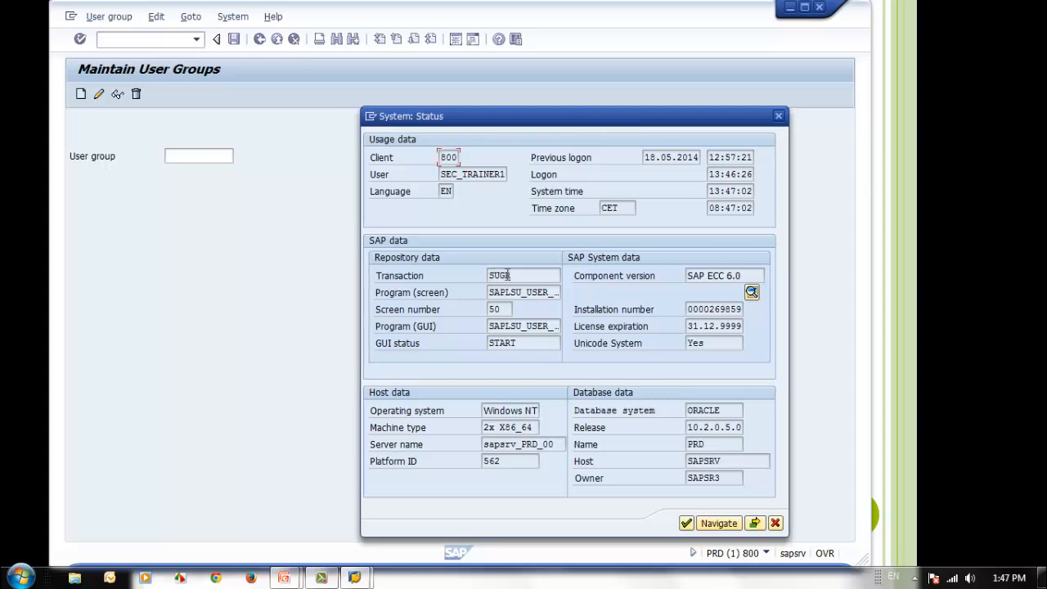
pyautogui.click(775, 524)
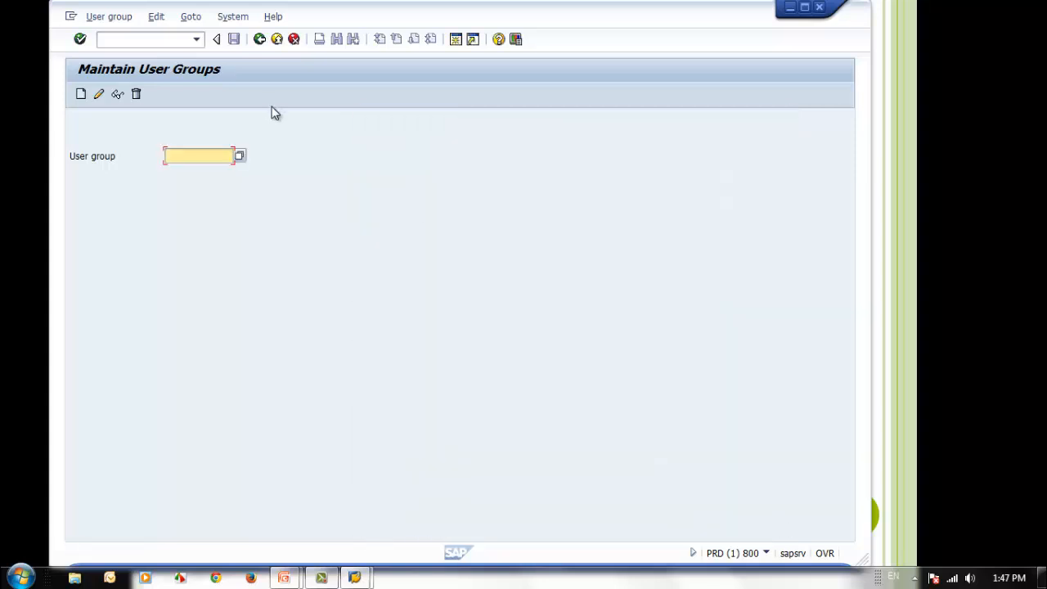
# Return from user group maintenance to SAP Easy Access and run transaction iw21
pyautogui.click(259, 40)
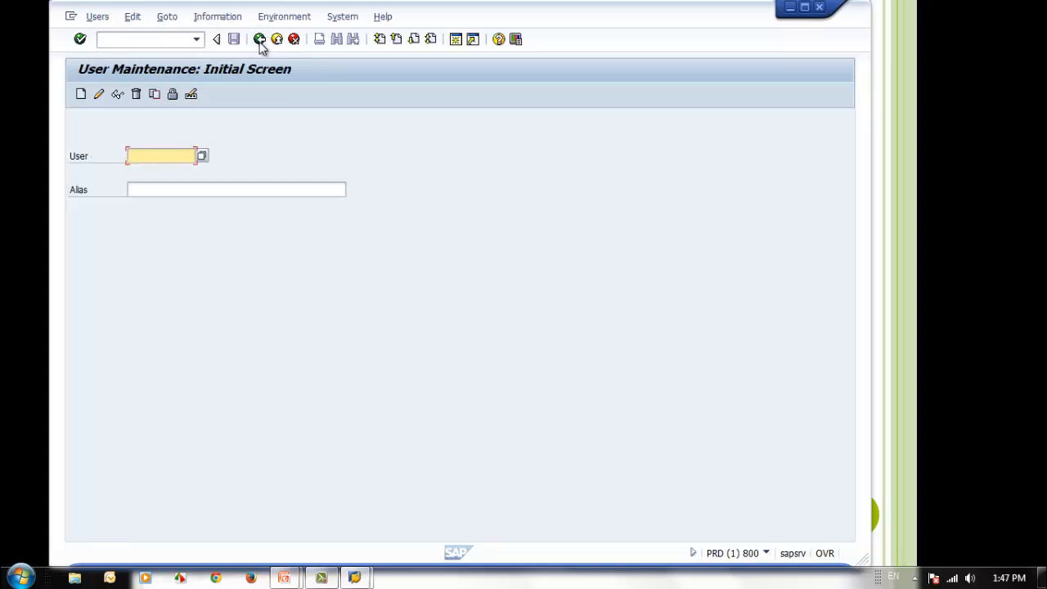
pyautogui.click(259, 40)
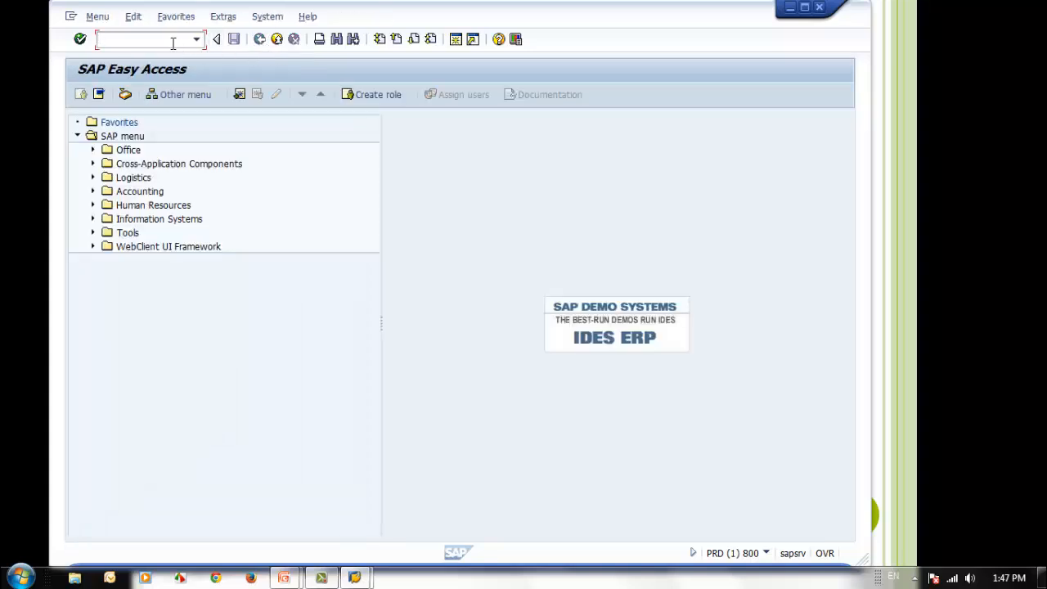
pyautogui.write('iw')
pyautogui.write('21')
pyautogui.press('Return')
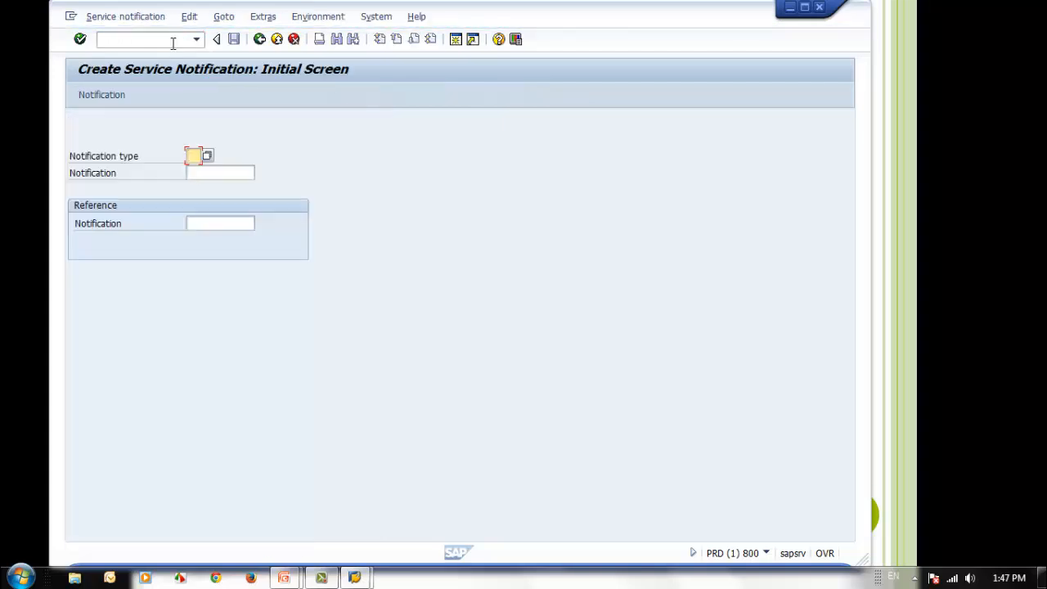
# Open a new service notification of type S2 (Activity Report) and close the window without saving it
pyautogui.click(206, 156)
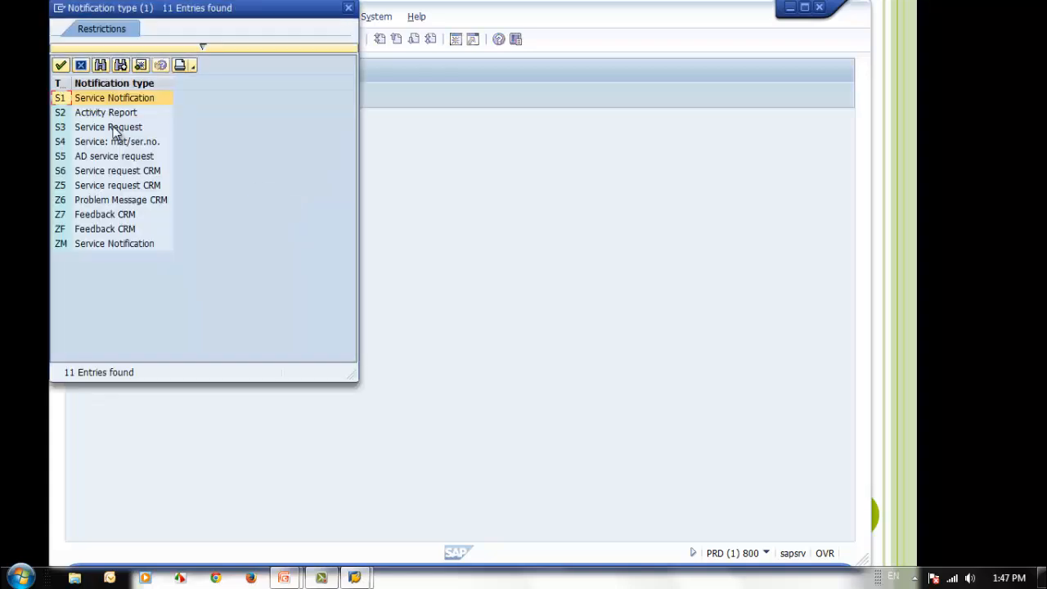
pyautogui.doubleClick(98, 113)
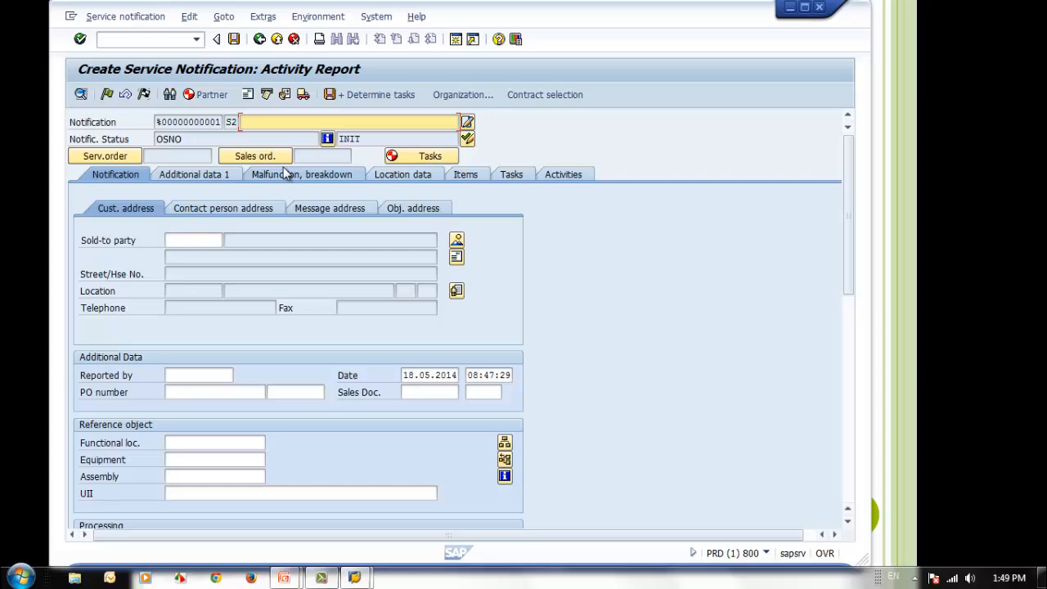
pyautogui.click(819, 8)
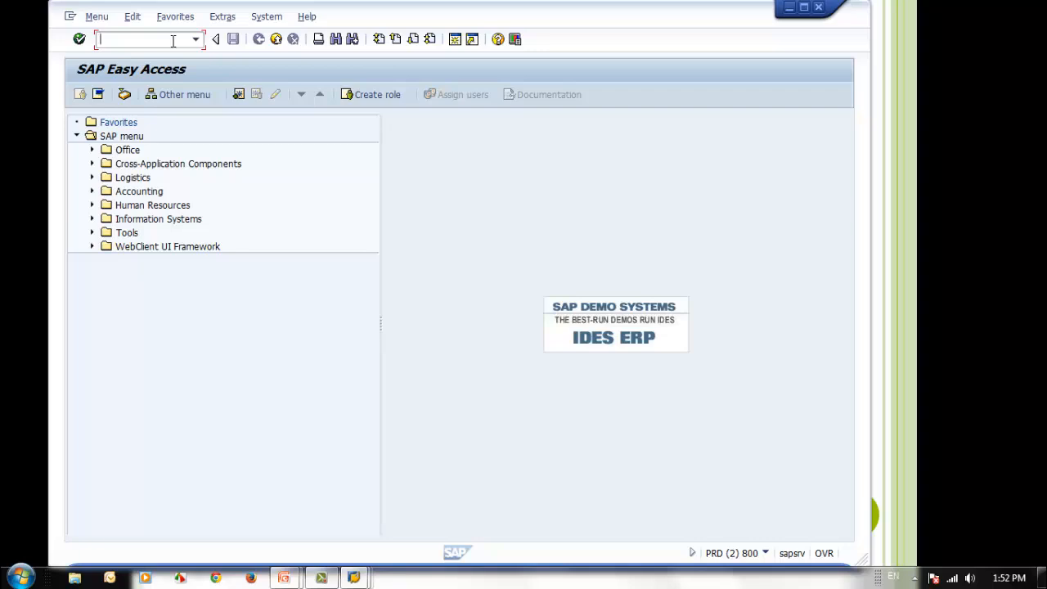
# Run transaction su24 and display the authorization object assignments of transaction SU01
pyautogui.write('su24')
pyautogui.press('Return')
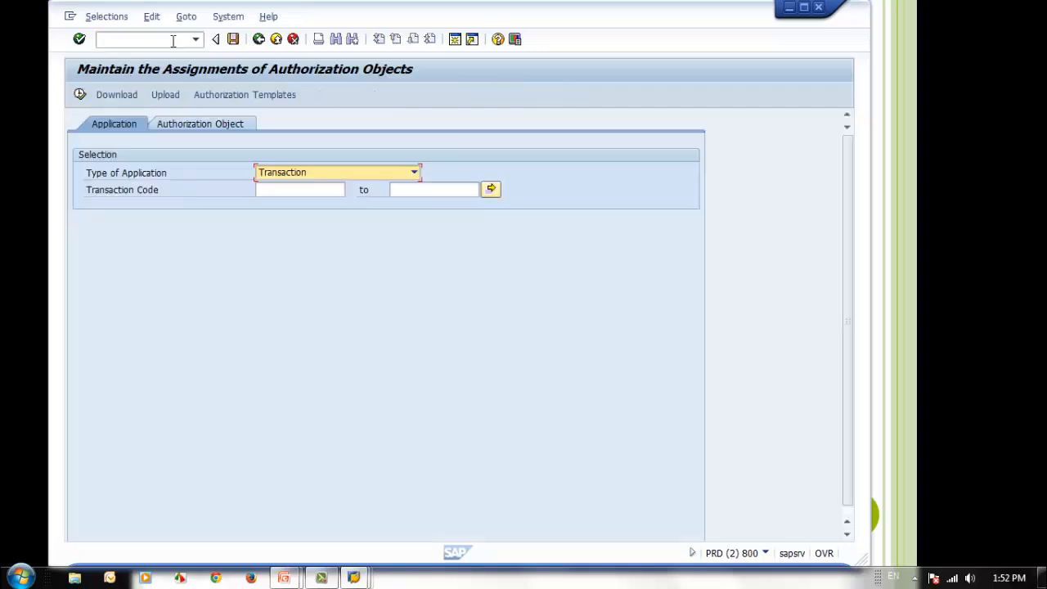
pyautogui.click(287, 190)
pyautogui.write('su01')
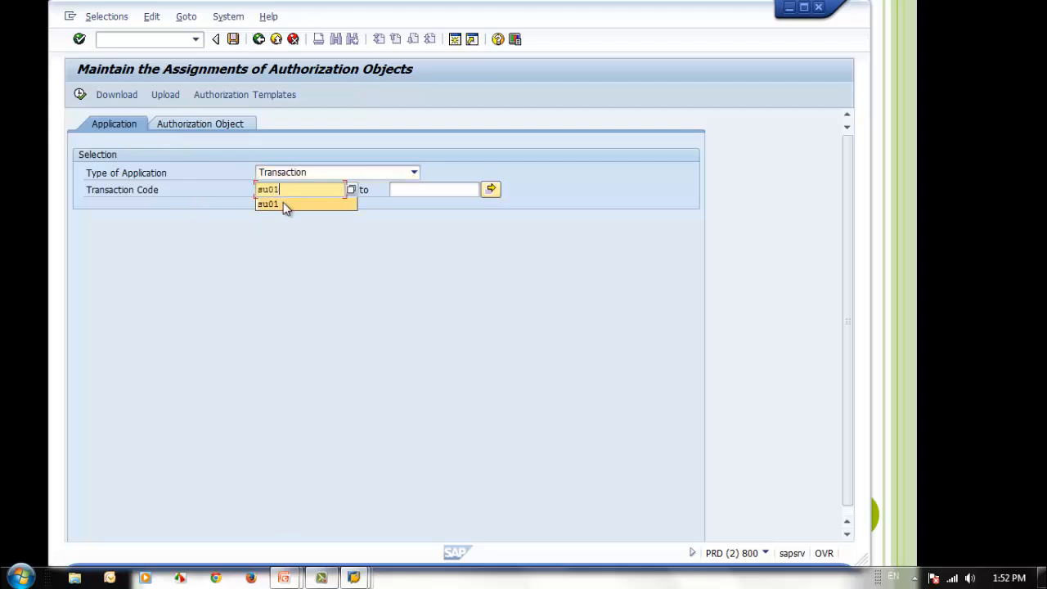
pyautogui.click(286, 204)
pyautogui.click(79, 94)
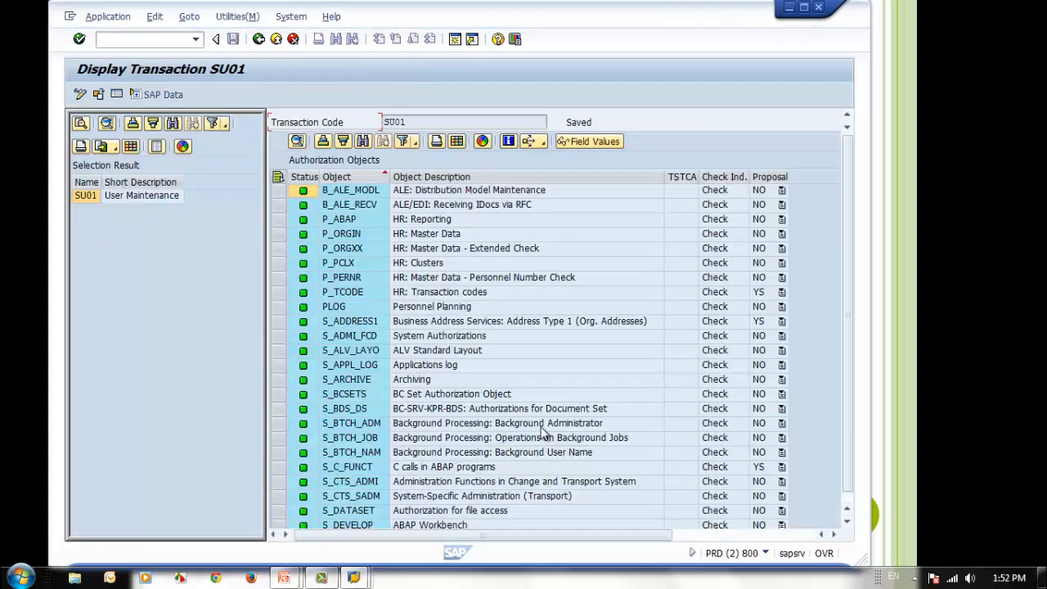
# Switch SU01 to change mode and open the dialog for adding an authorization object, cancelling it without an entry
pyautogui.click(477, 351)
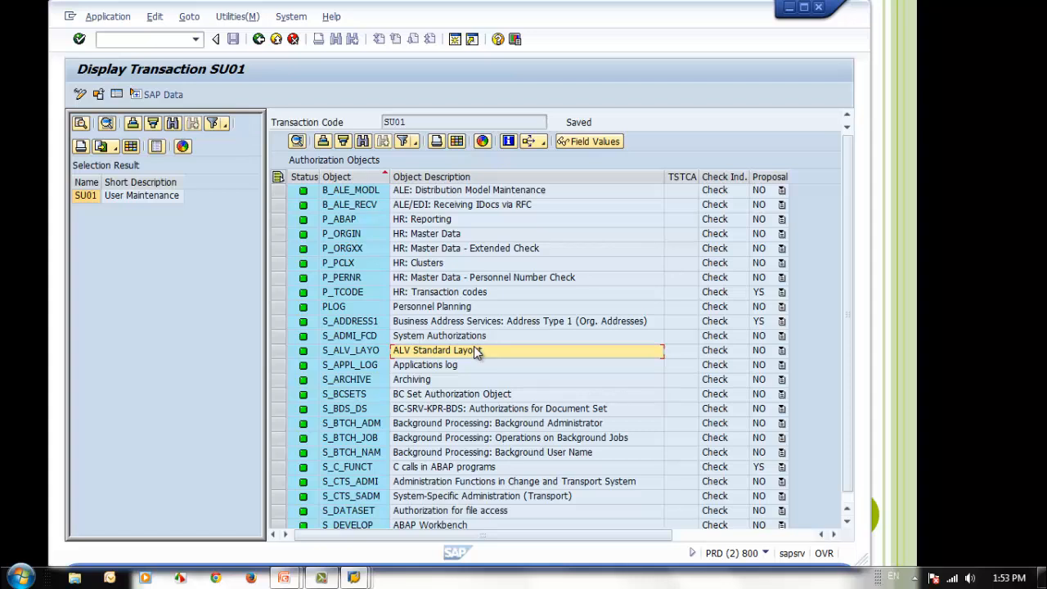
pyautogui.click(337, 307)
pyautogui.click(278, 307)
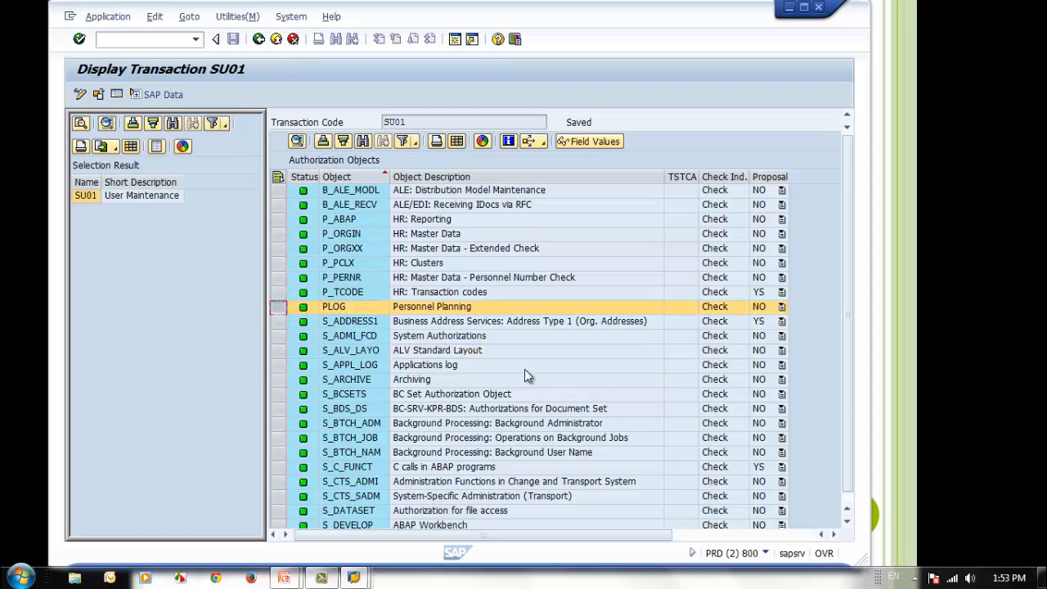
pyautogui.click(77, 93)
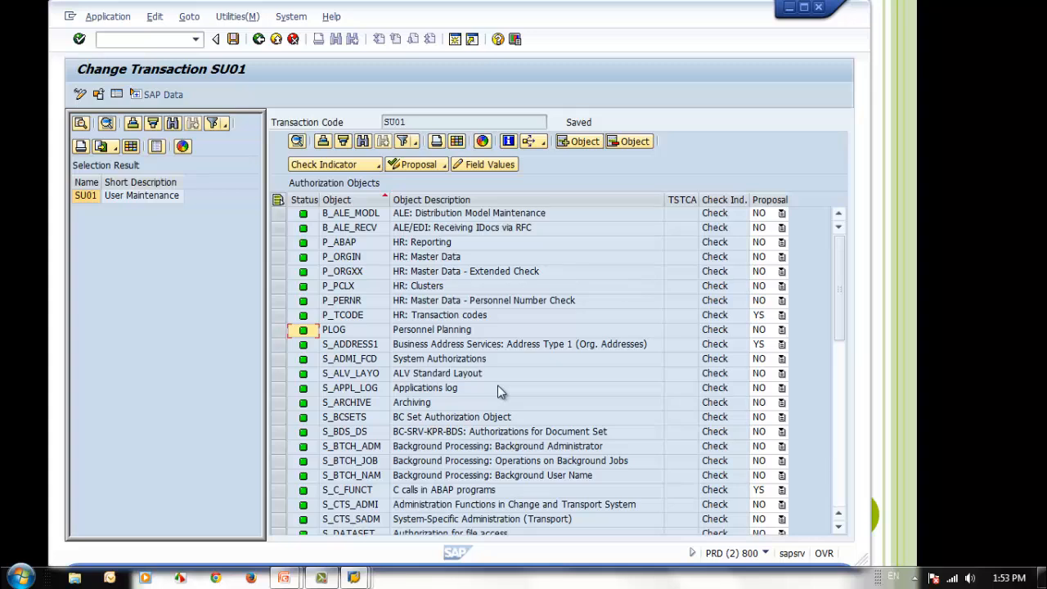
pyautogui.click(574, 143)
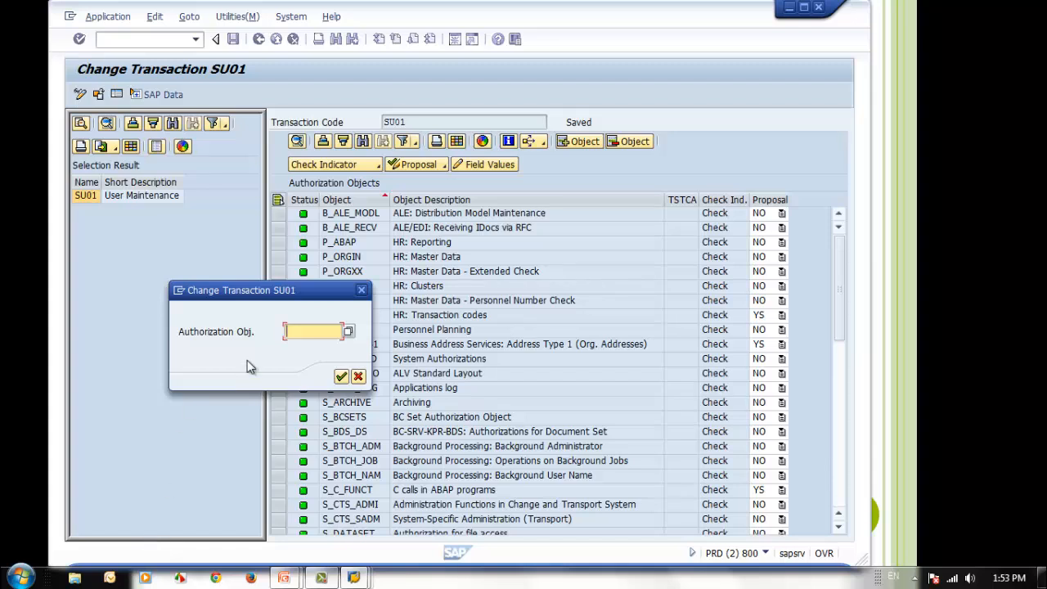
pyautogui.click(358, 377)
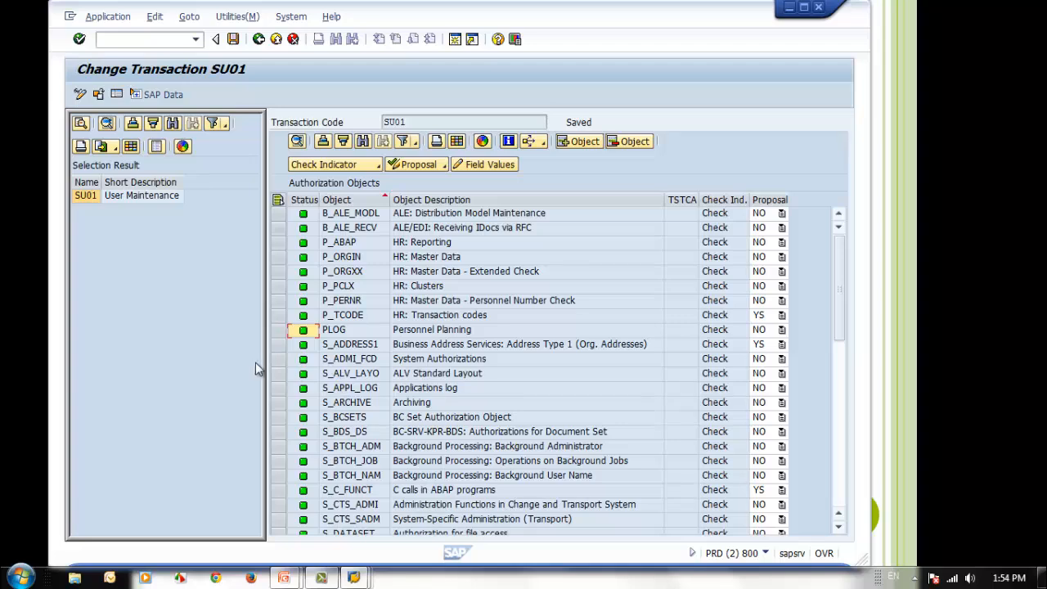
# Display the default authorization values of object S_USER_PRO in SU01's object list
pyautogui.scroll(-5, 303, 373)
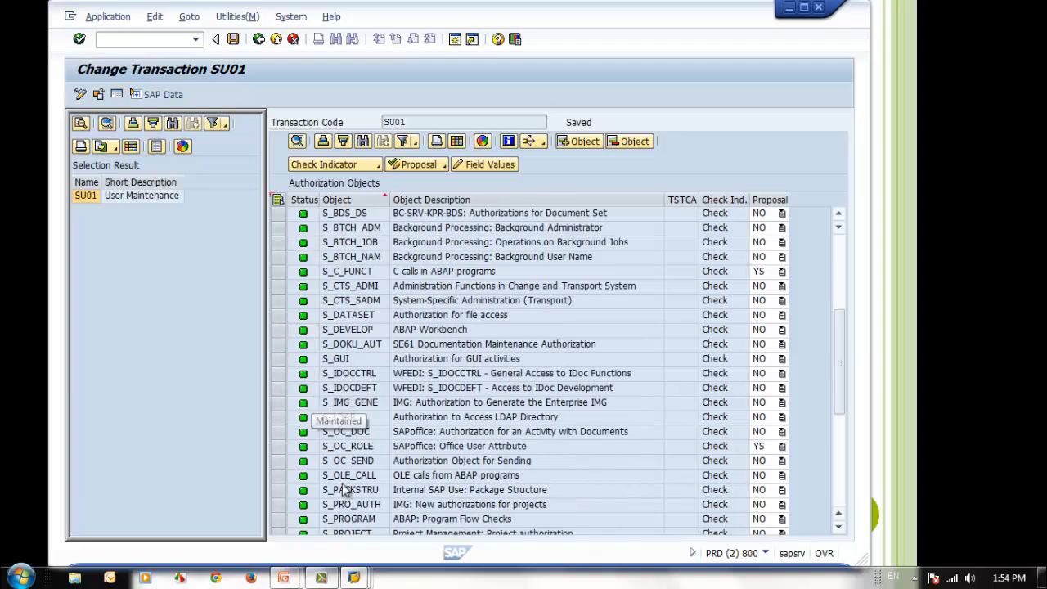
pyautogui.scroll(-6, 364, 475)
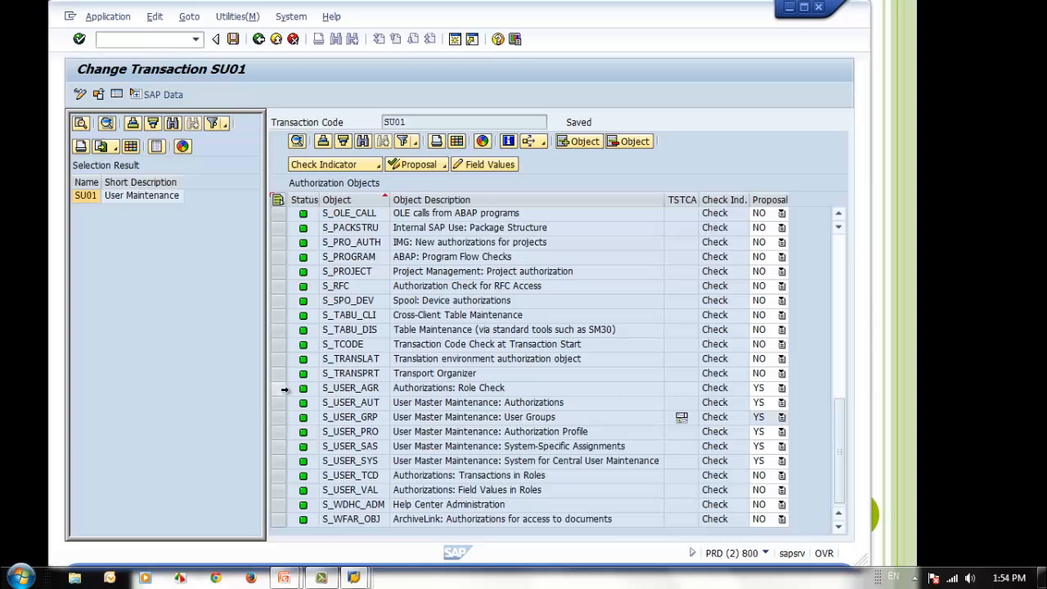
pyautogui.click(279, 388)
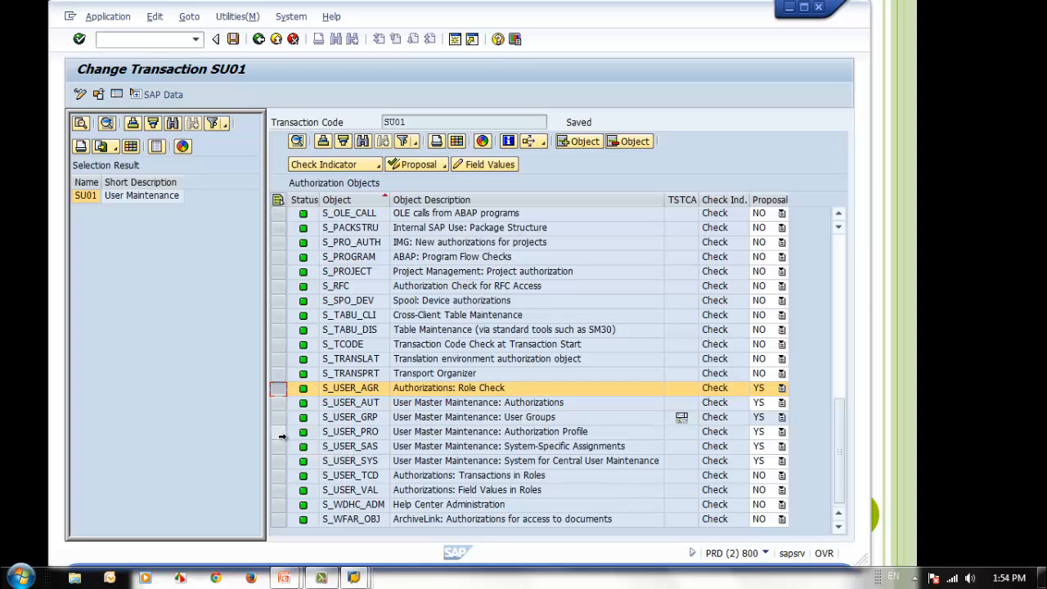
pyautogui.click(279, 434)
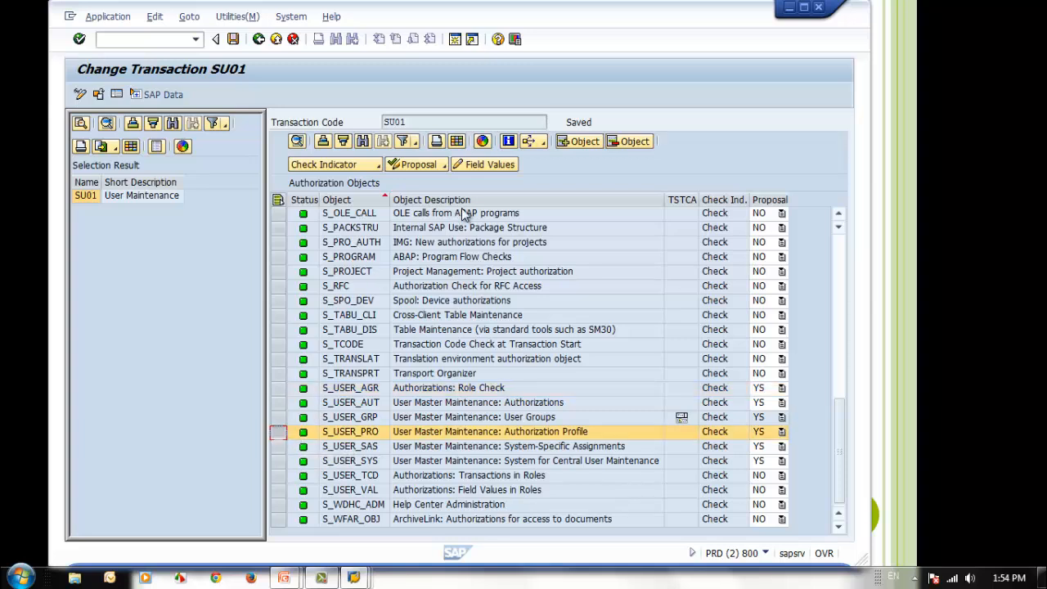
pyautogui.click(493, 165)
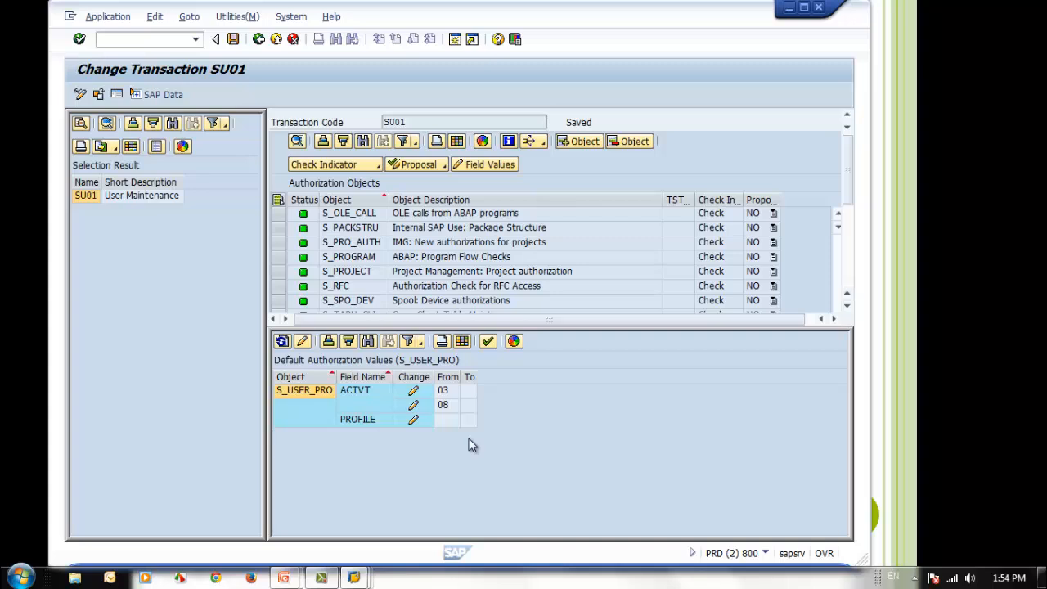
# Add activity 22 (Enter, Include, Assign) to the ACTVT default values of S_USER_PRO and leave the change screen
pyautogui.click(415, 407)
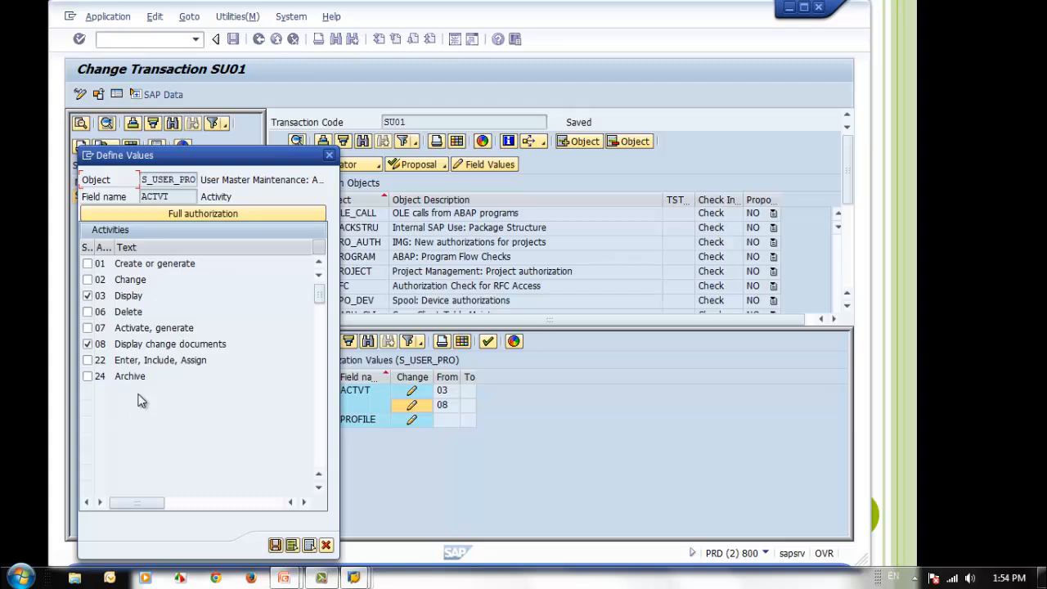
pyautogui.click(87, 362)
pyautogui.click(88, 361)
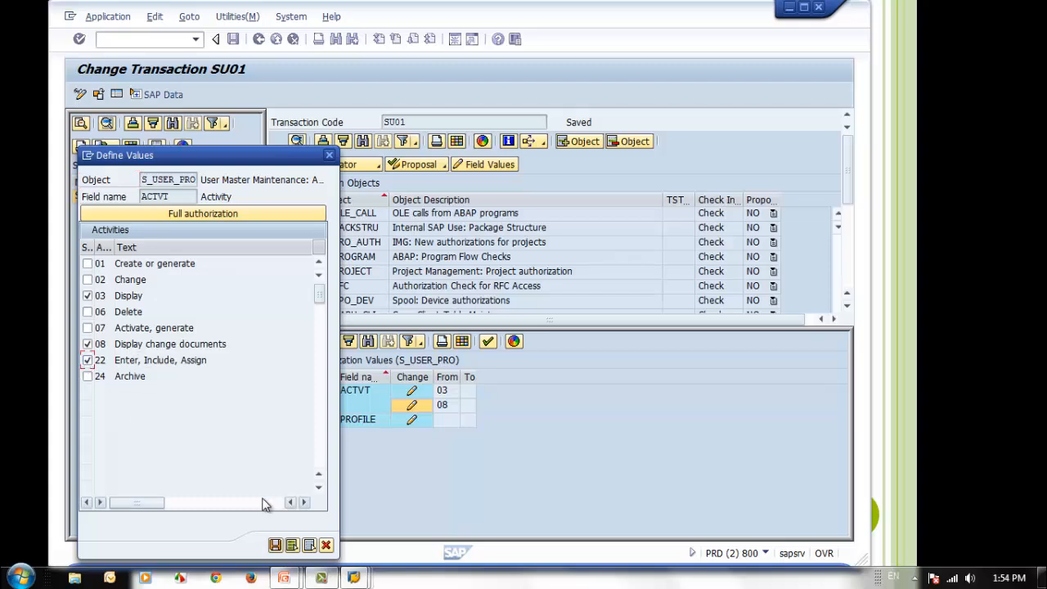
pyautogui.click(276, 544)
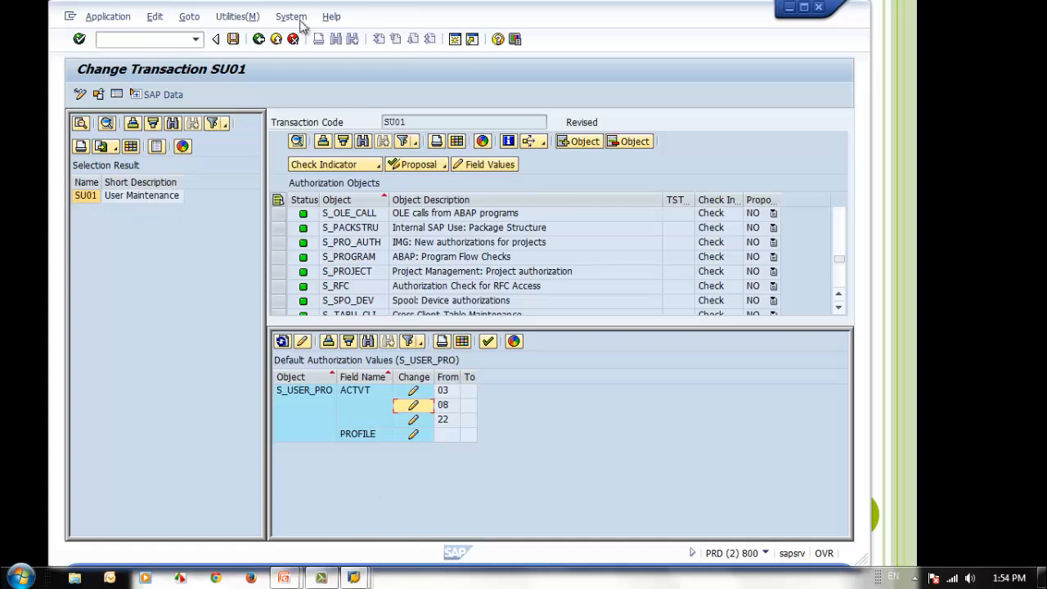
pyautogui.click(259, 41)
pyautogui.click(333, 282)
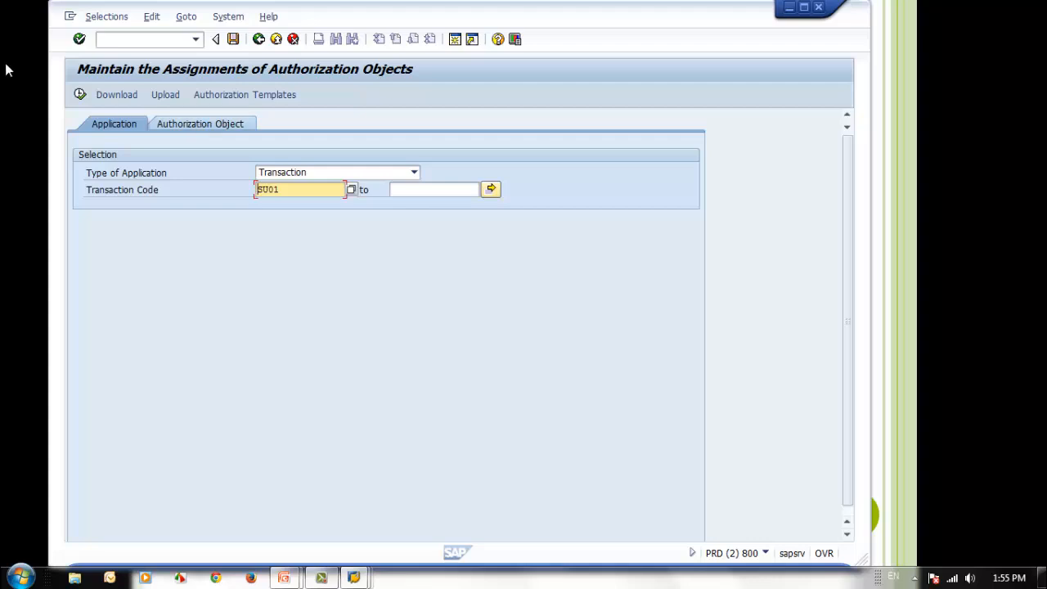
# Redisplay SU01's authorization objects, copy the object name S_USER_GRP and return to the selection screen
pyautogui.click(79, 95)
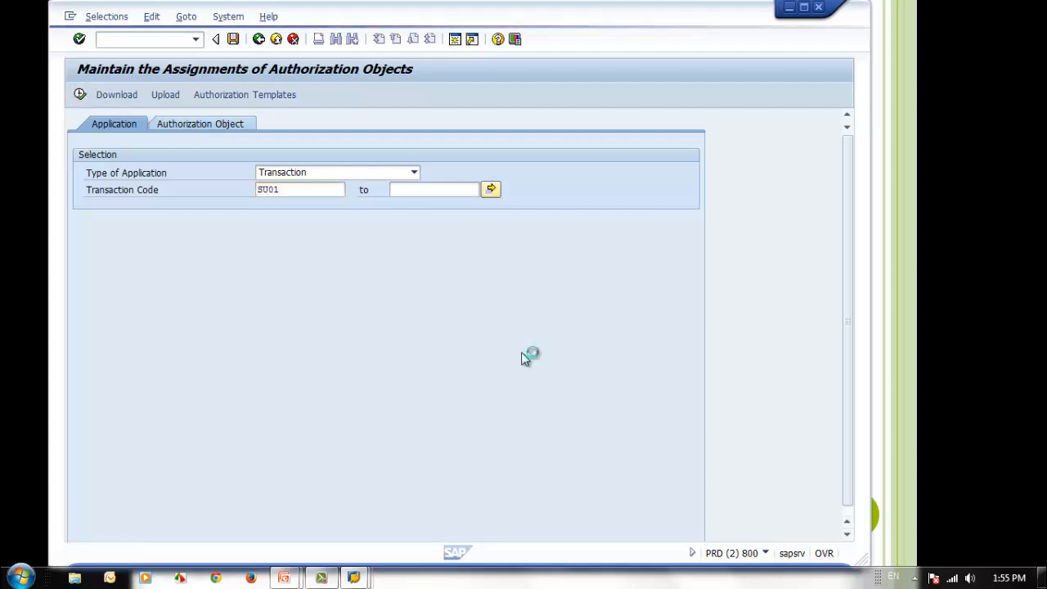
pyautogui.scroll(-1, 521, 352)
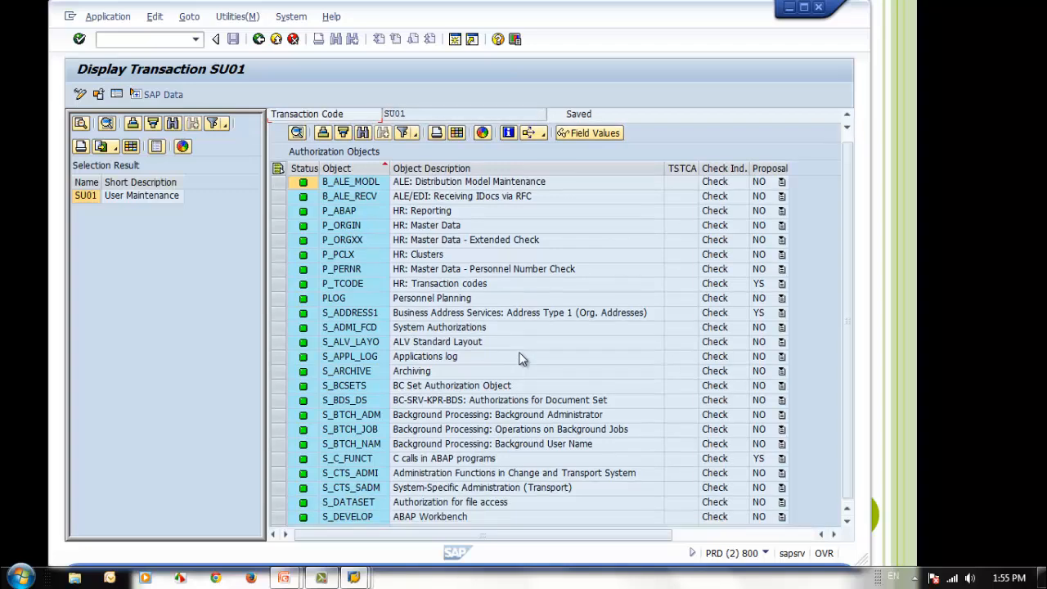
pyautogui.scroll(-10, 831, 401)
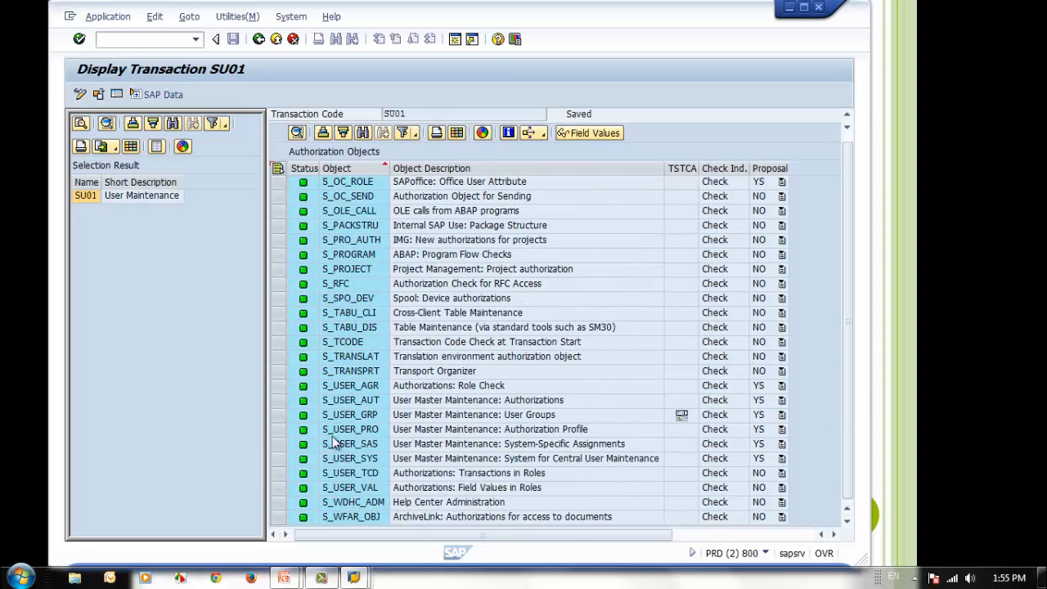
pyautogui.click(372, 416)
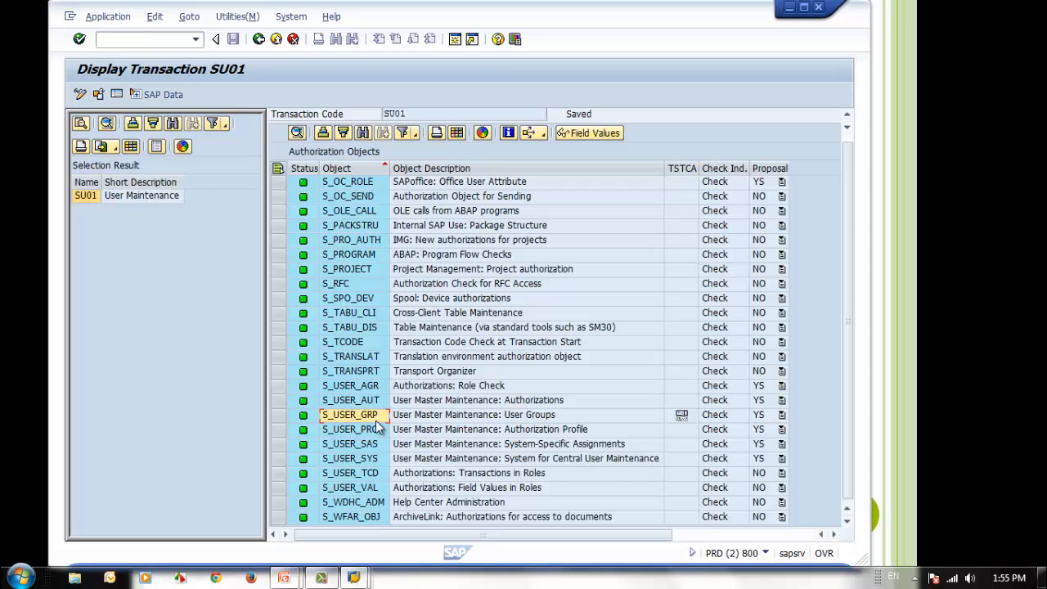
pyautogui.click(258, 40)
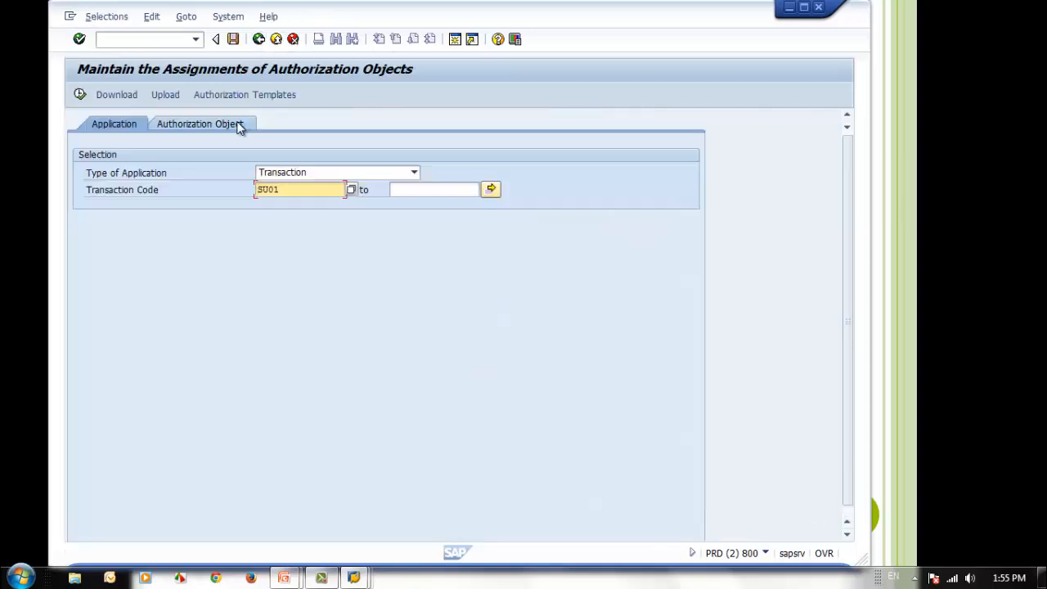
# Display all assignments of authorization object S_USER_GRP for the application type Transaction
pyautogui.click(240, 125)
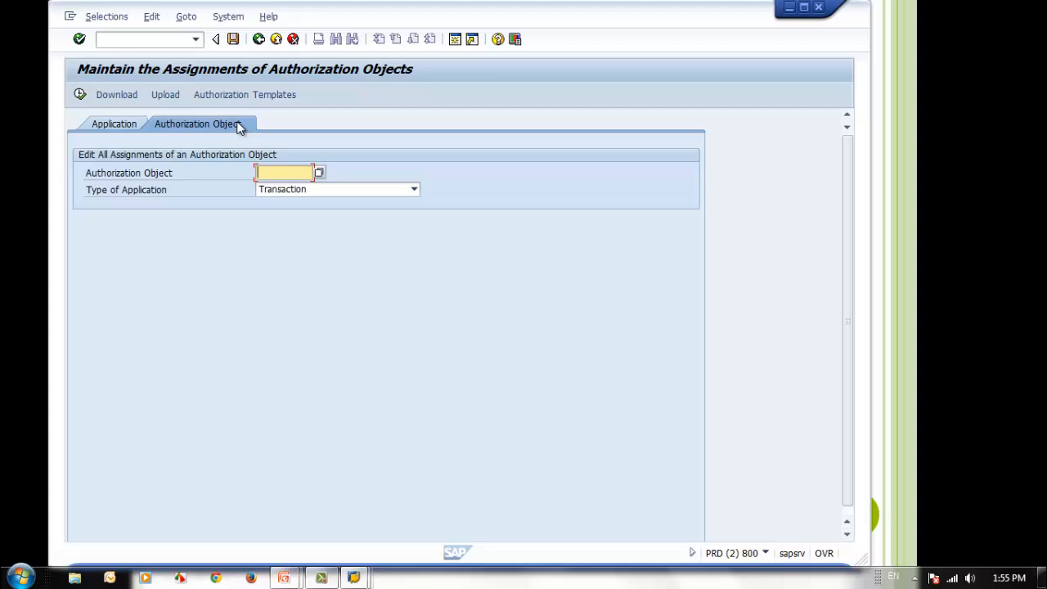
pyautogui.write('S_USER_GRP')
pyautogui.click(390, 193)
pyautogui.click(356, 204)
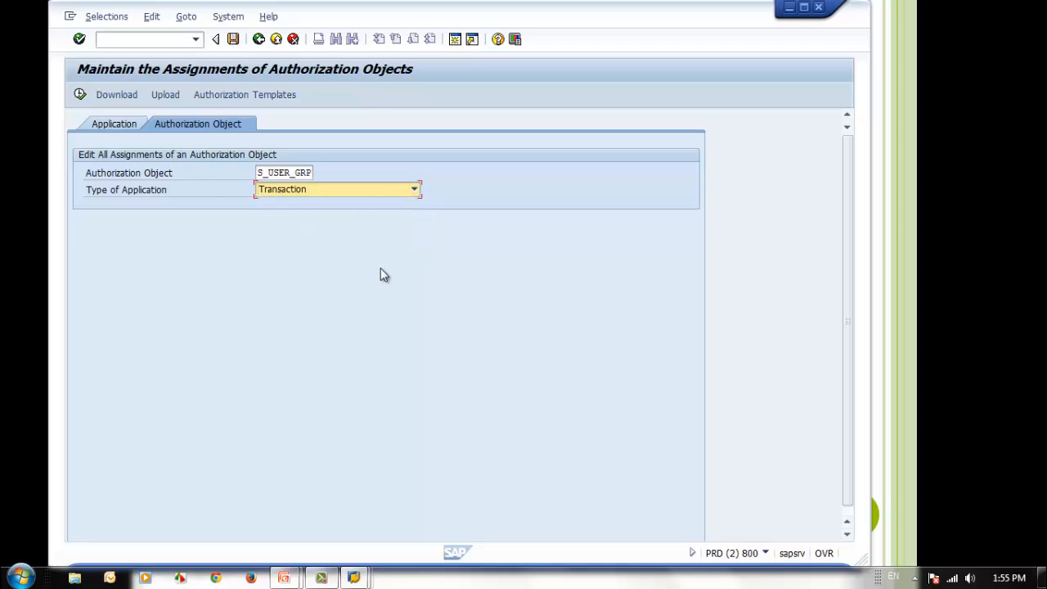
pyautogui.click(80, 95)
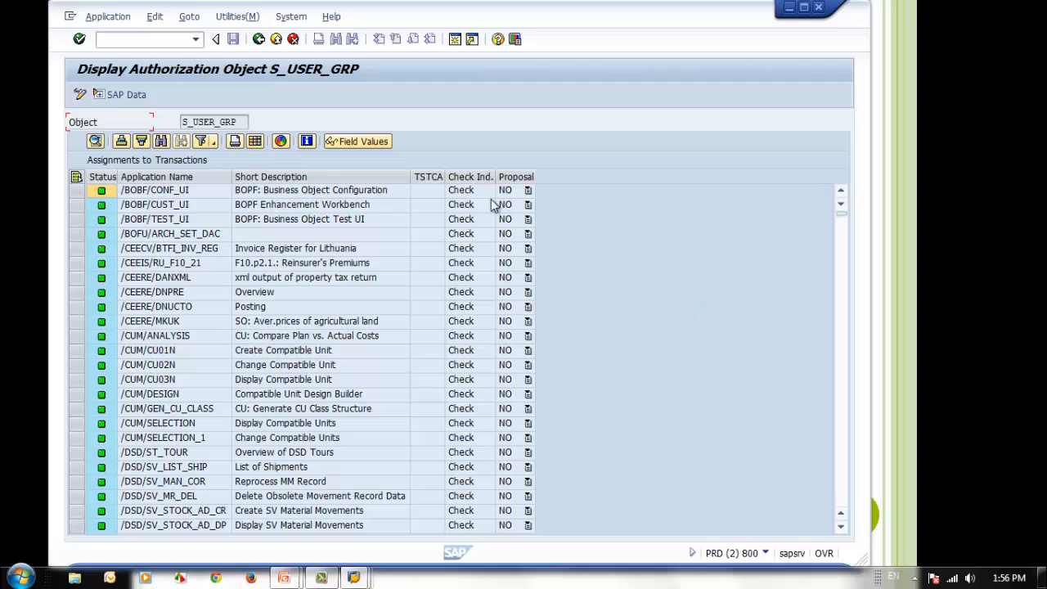
# Sort the transaction assignments of S_USER_GRP by Proposal in descending order and look through the applications
pyautogui.click(514, 178)
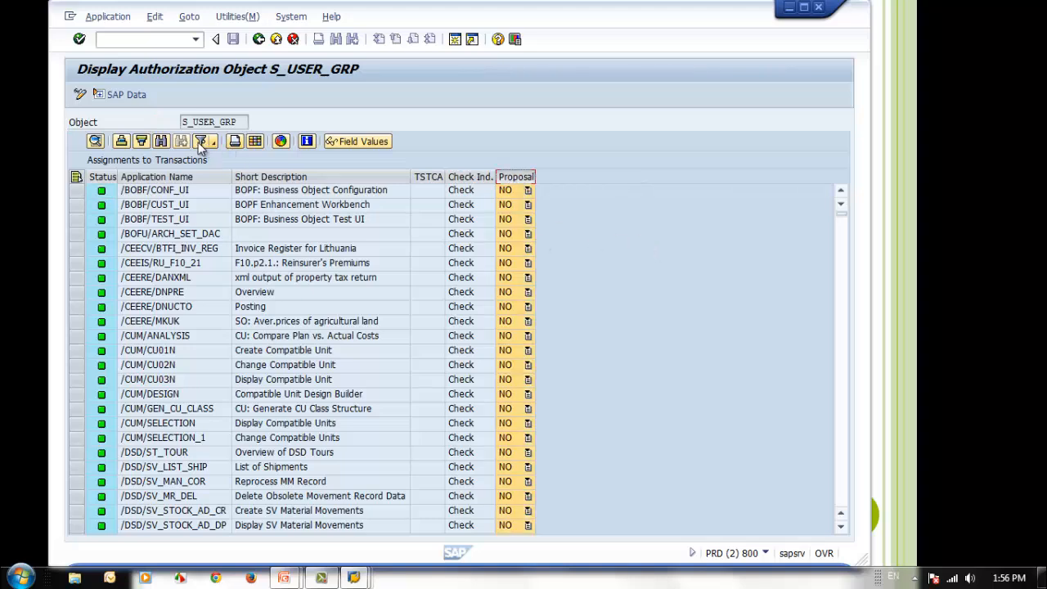
pyautogui.click(144, 142)
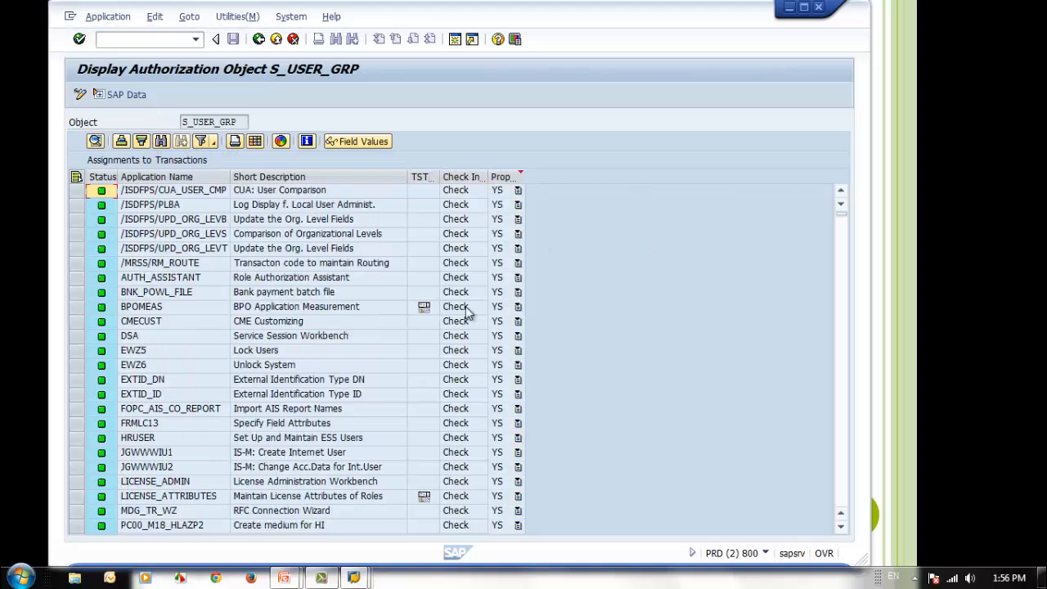
pyautogui.click(142, 341)
pyautogui.scroll(-12, 221, 347)
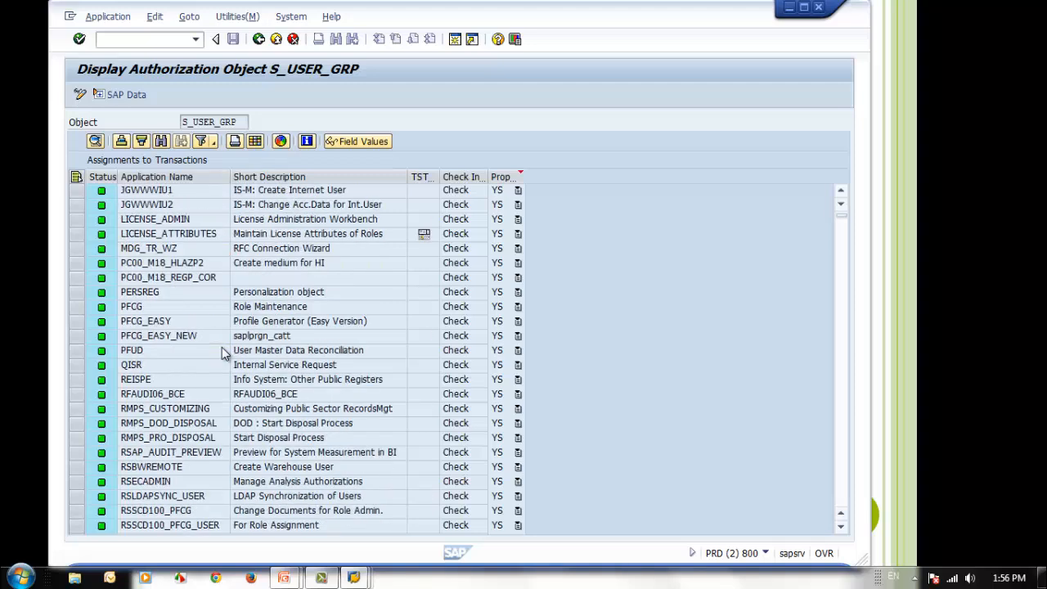
pyautogui.scroll(-7, 221, 348)
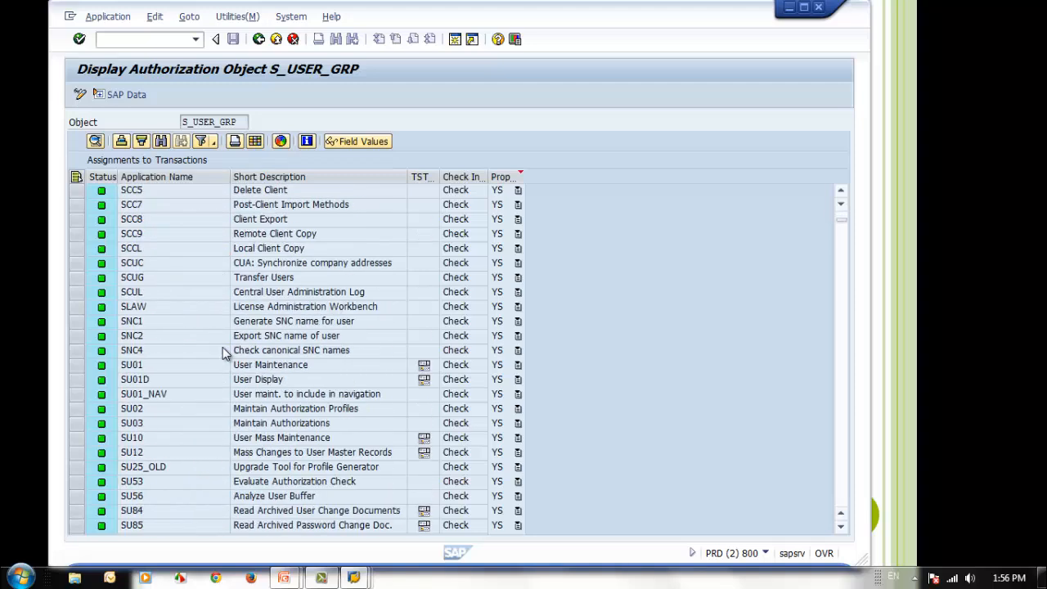
pyautogui.scroll(19, 222, 353)
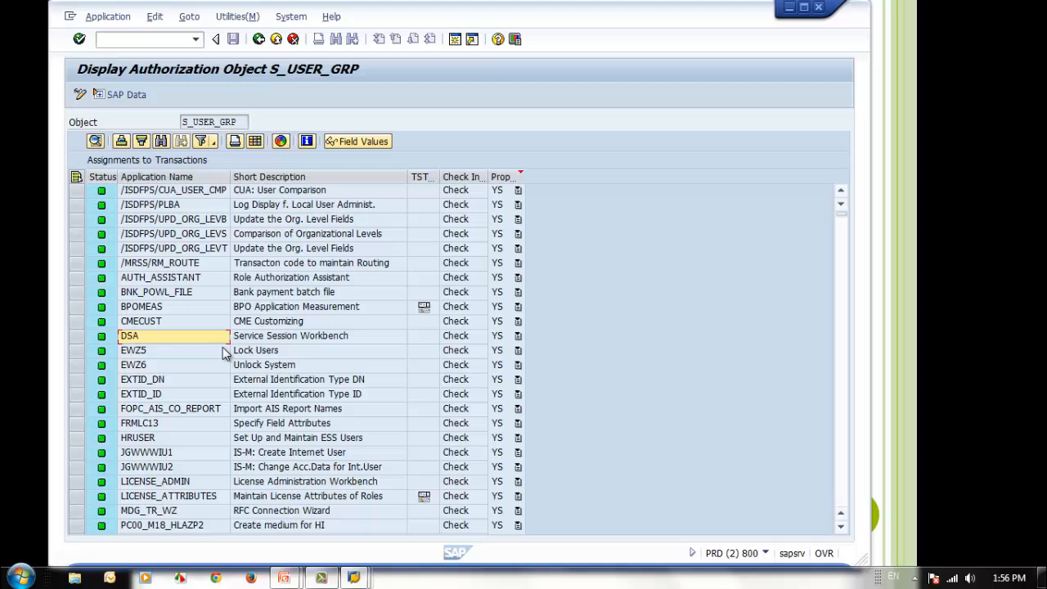
# Browse the transactions assigned to S_USER_GRP that have proposal YS, examining the SU53 and SU56 entries
pyautogui.scroll(-20, 224, 354)
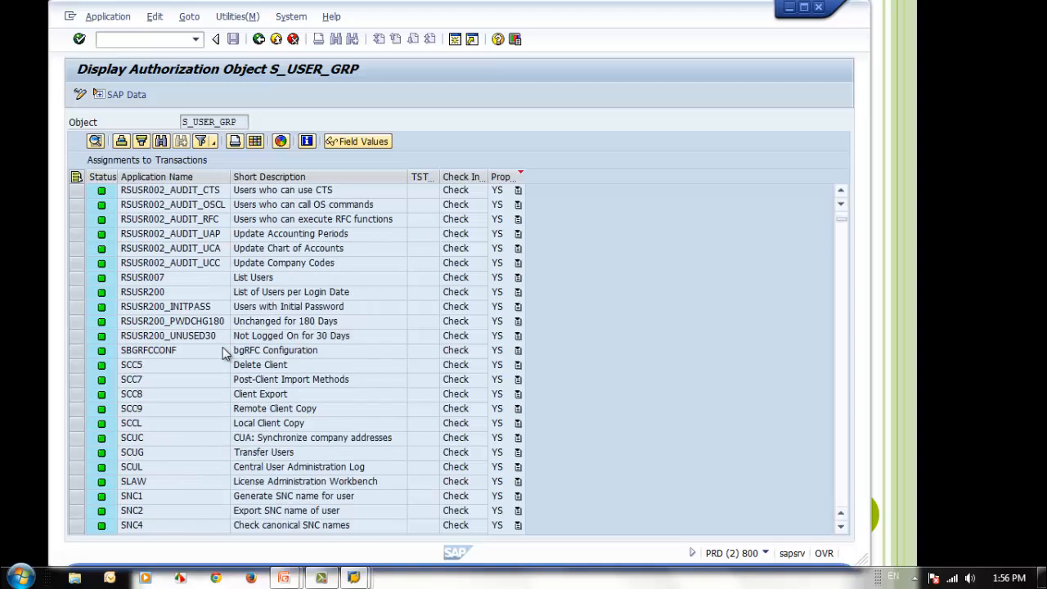
pyautogui.scroll(-8, 225, 353)
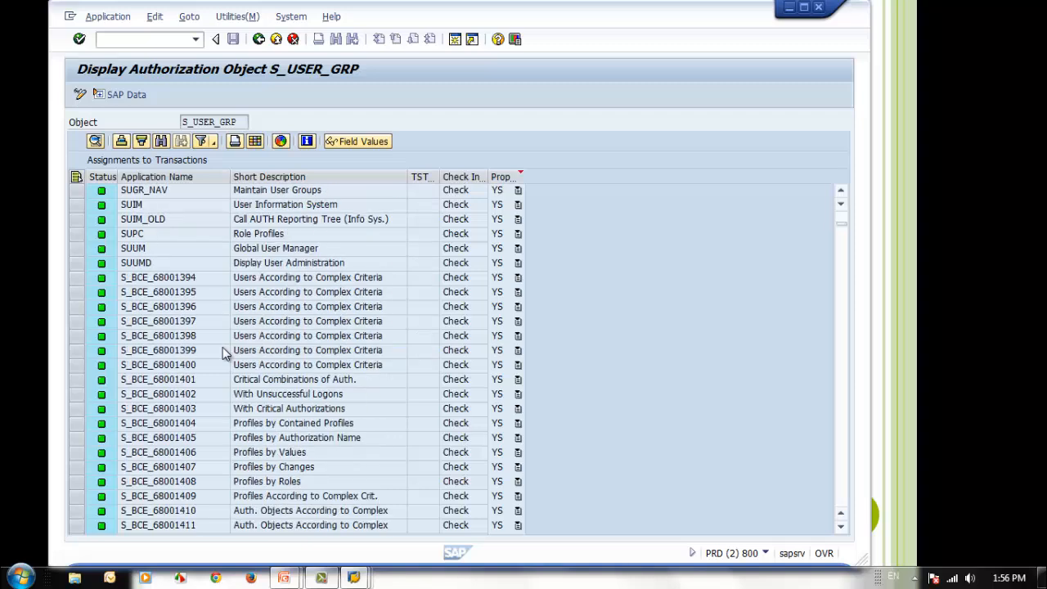
pyautogui.scroll(1, 225, 353)
pyautogui.scroll(2, 225, 354)
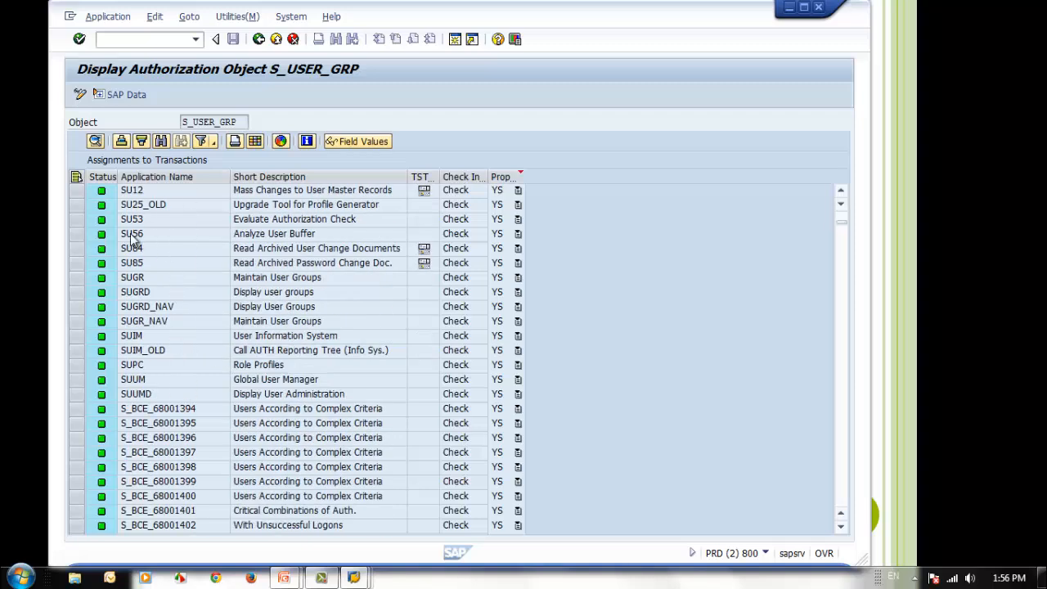
pyautogui.click(152, 224)
pyautogui.click(154, 233)
pyautogui.scroll(6, 182, 350)
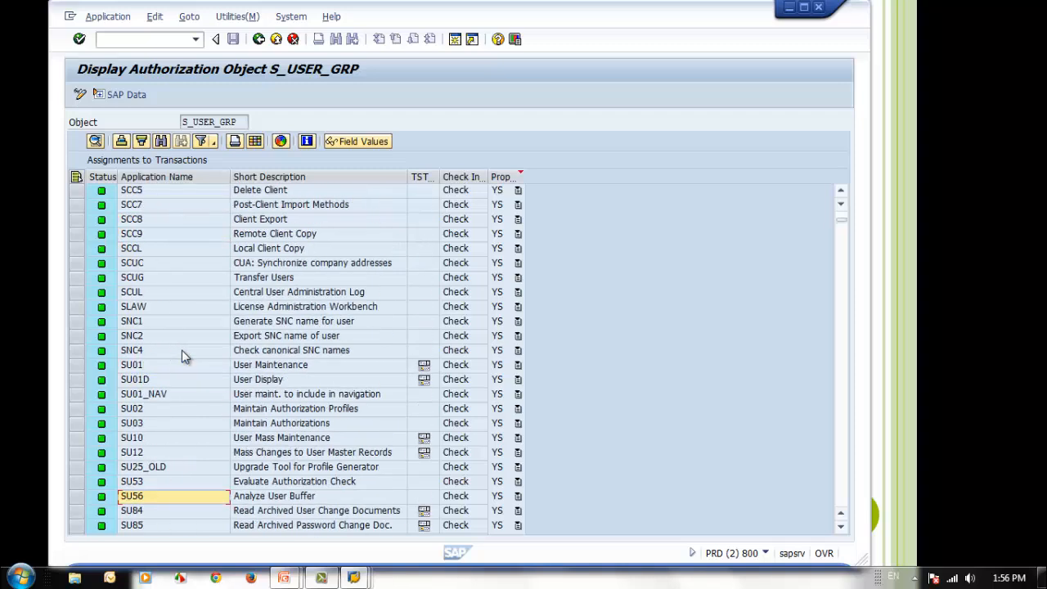
# Examine the user maintenance transactions SU01, SU01D, SU02, SU03 and SU10 in the S_USER_GRP assignments
pyautogui.scroll(1, 182, 350)
pyautogui.click(168, 409)
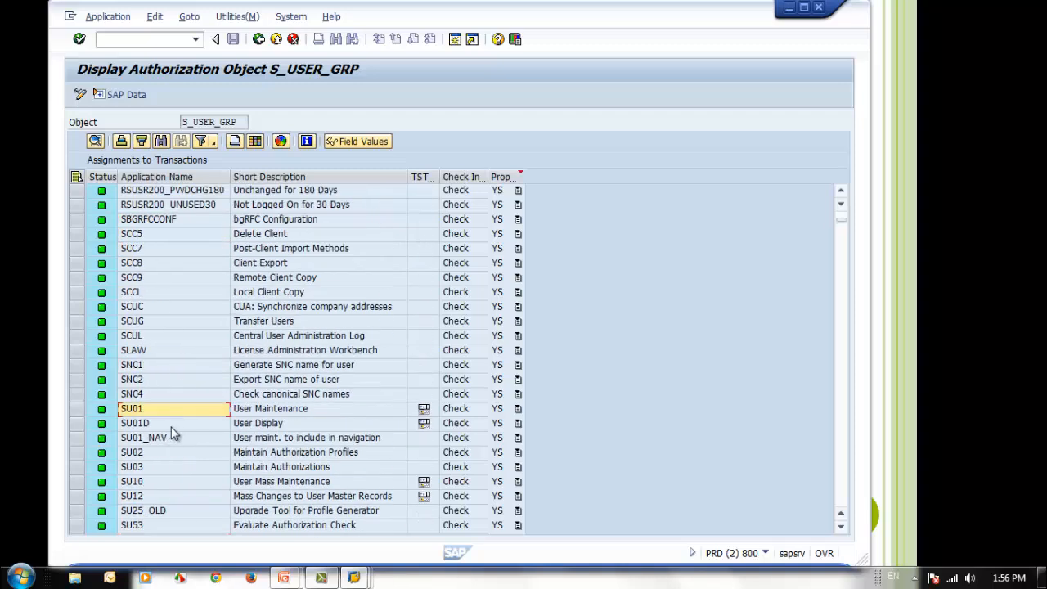
pyautogui.click(171, 429)
pyautogui.click(171, 450)
pyautogui.click(167, 467)
pyautogui.click(170, 483)
pyautogui.scroll(19, 196, 378)
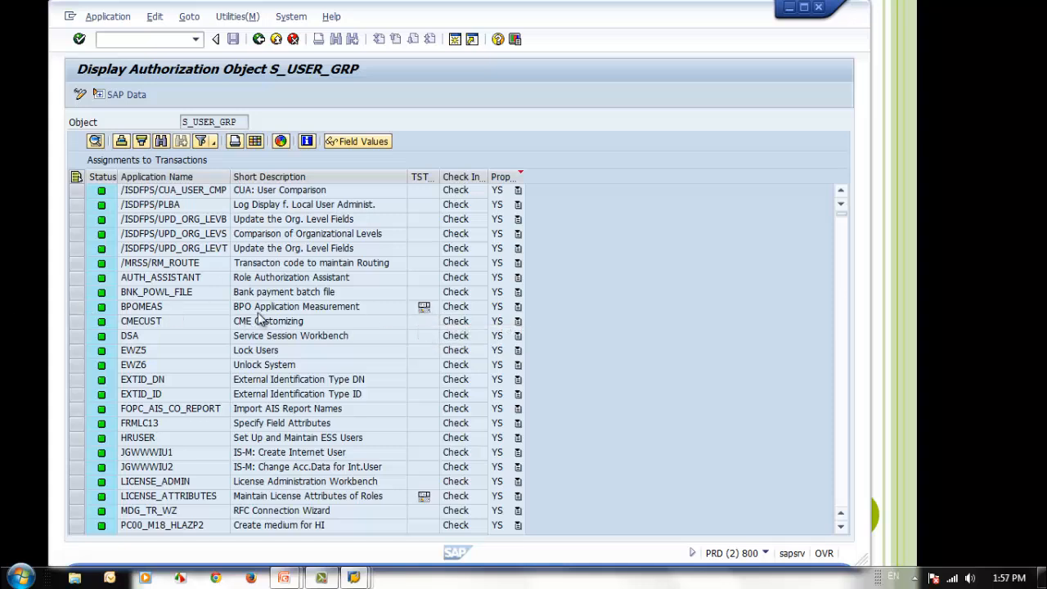
# Review the S_USER_GRP assignments of BPOMEAS, LICENSE_ATTRIBUTES and the user maintenance transactions from SU01 to SU12
pyautogui.click(247, 312)
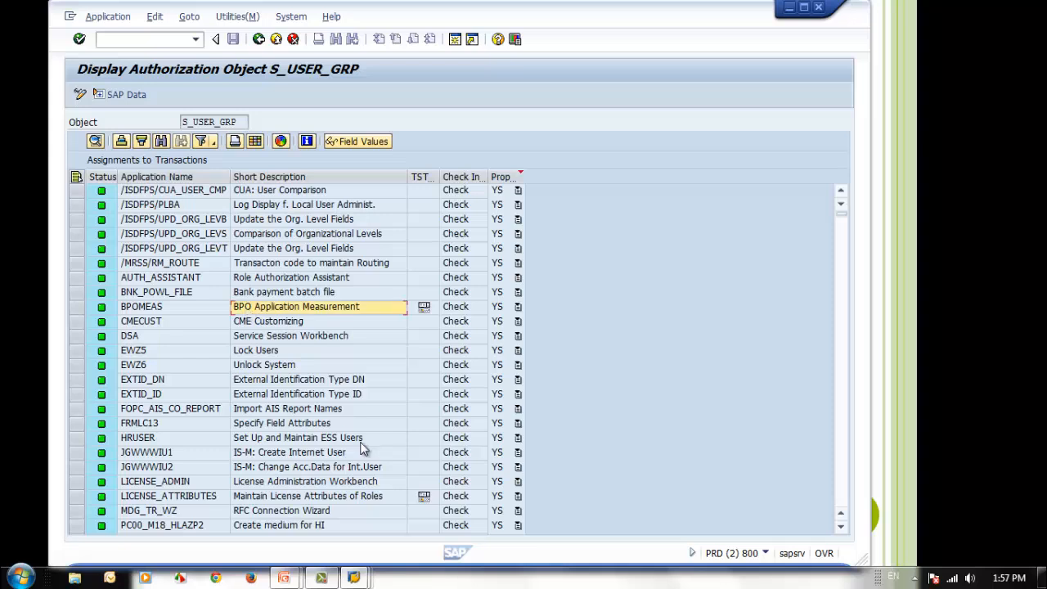
pyautogui.click(278, 498)
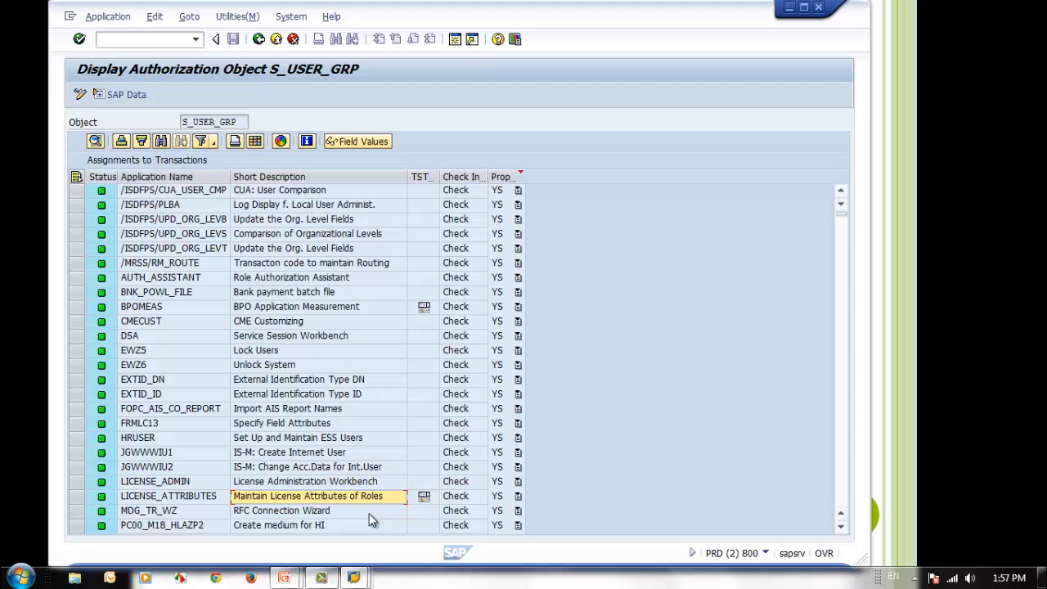
pyautogui.scroll(-15, 369, 517)
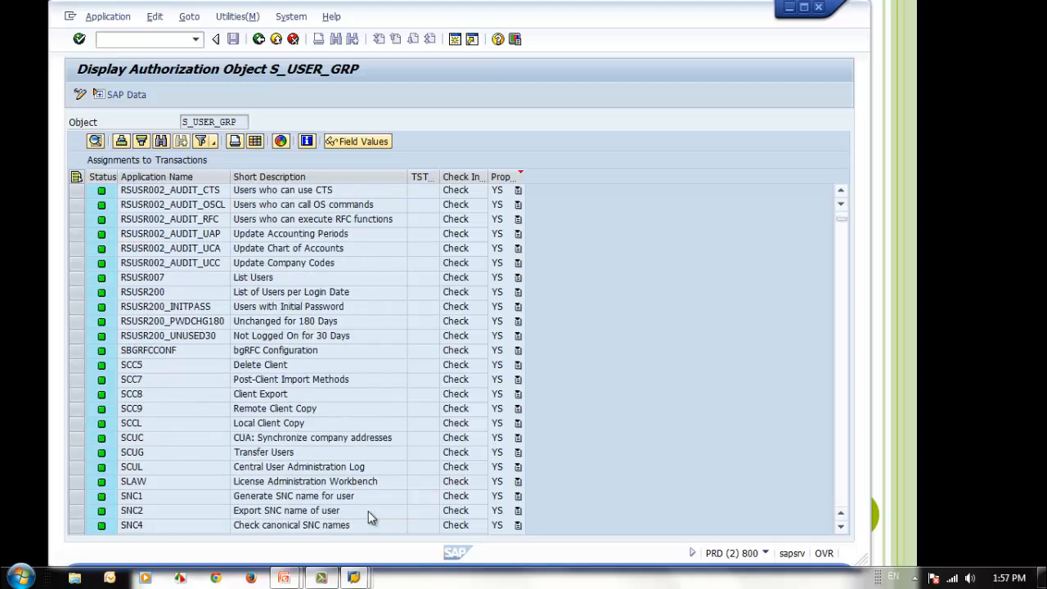
pyautogui.scroll(-5, 368, 511)
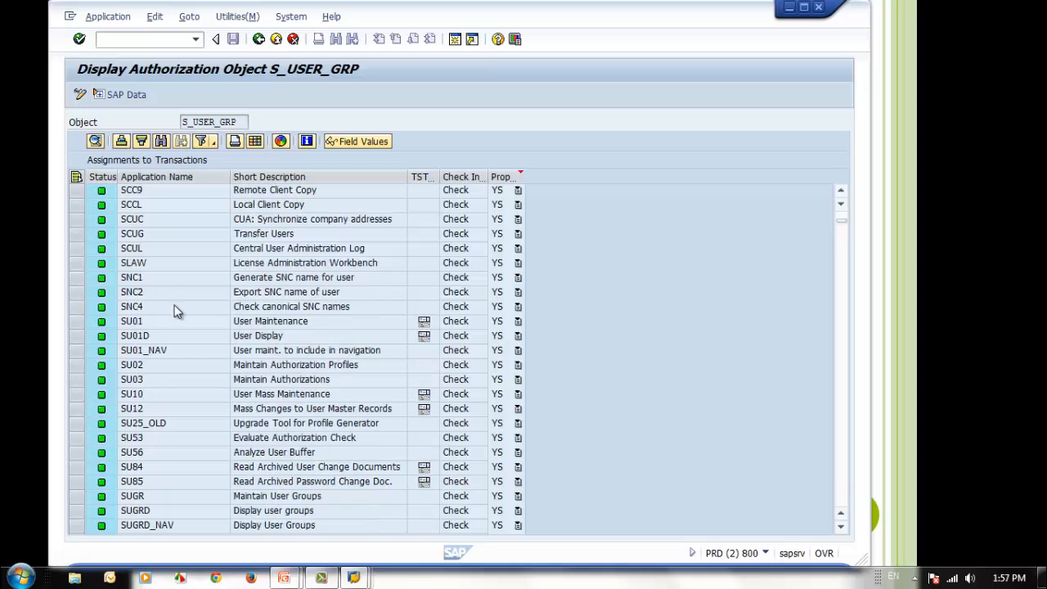
pyautogui.click(163, 321)
pyautogui.click(160, 336)
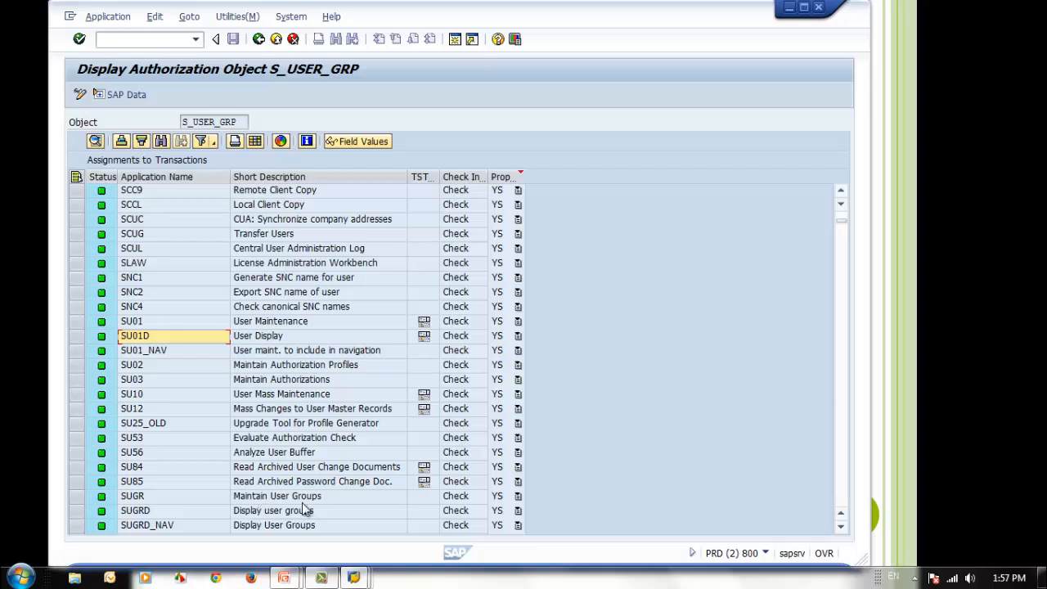
pyautogui.click(147, 379)
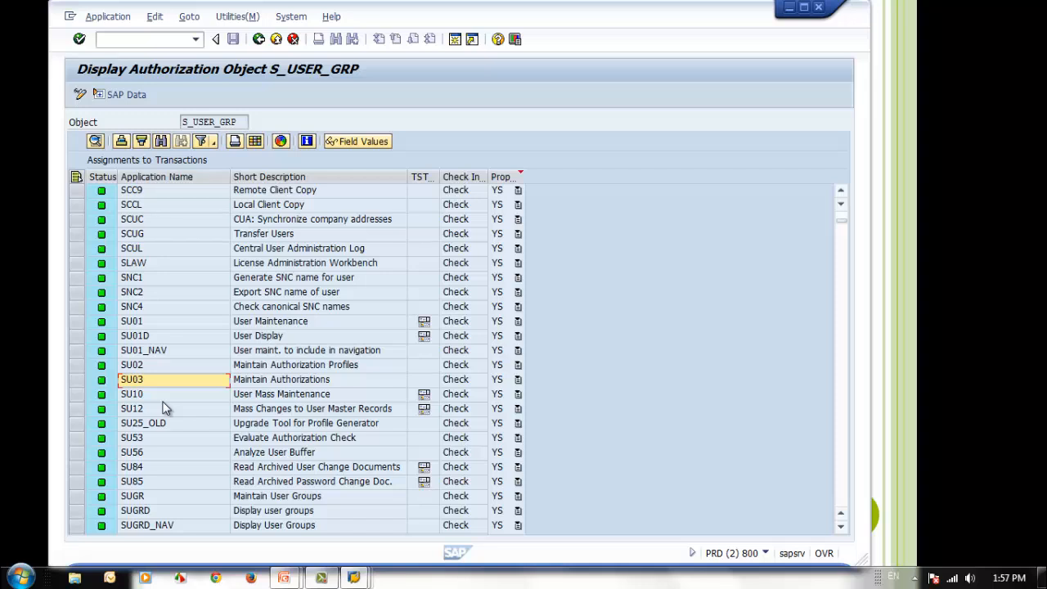
pyautogui.click(152, 337)
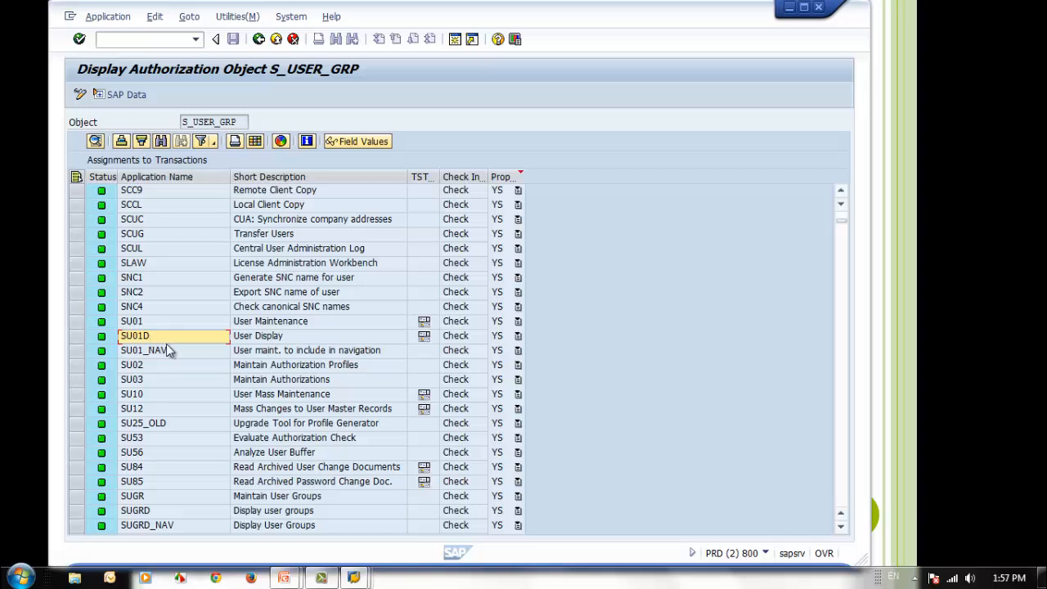
pyautogui.click(168, 399)
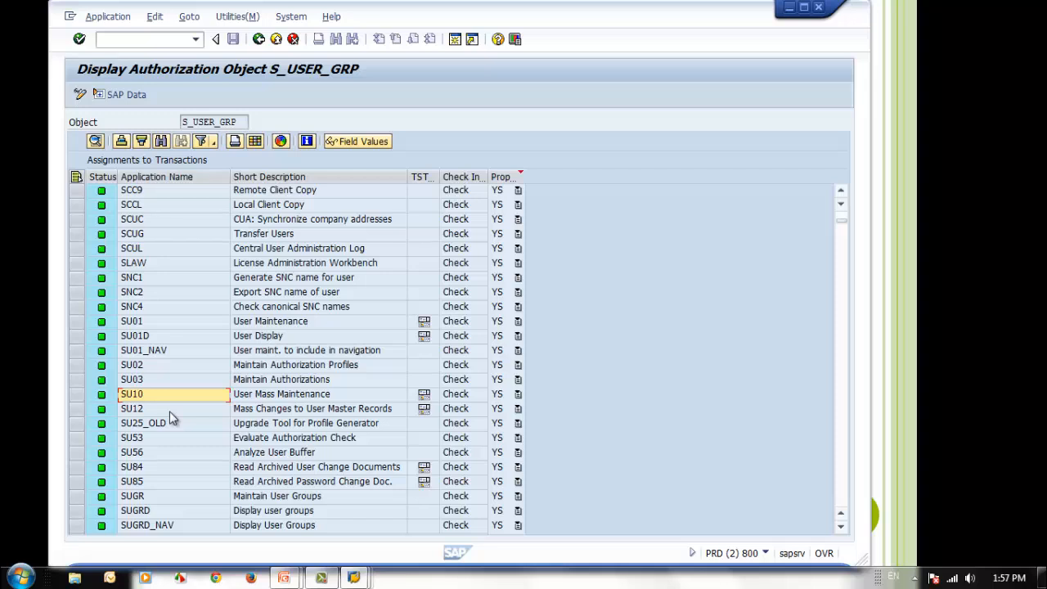
pyautogui.click(170, 412)
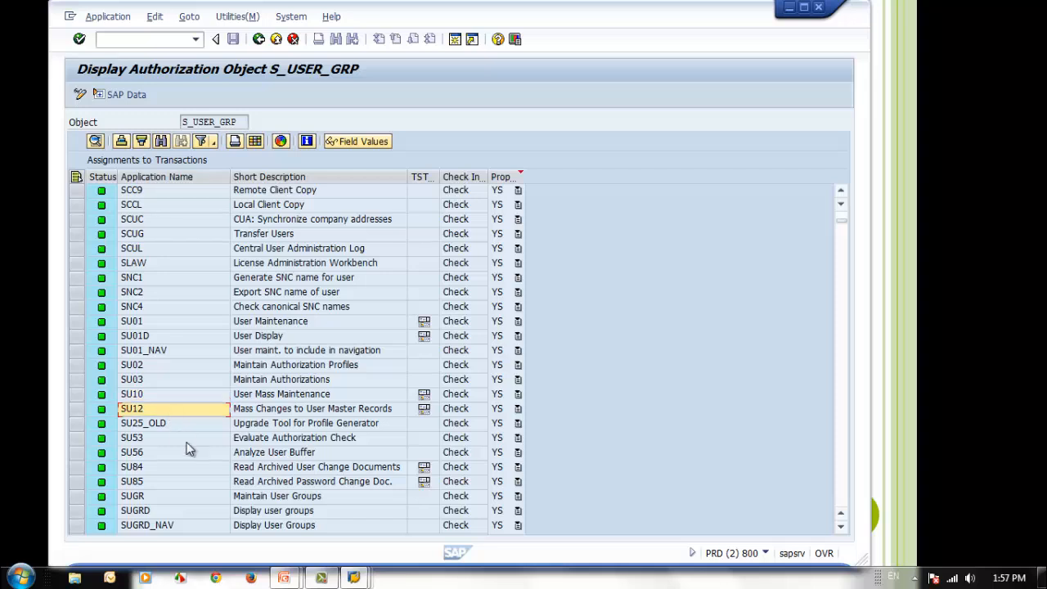
pyautogui.scroll(3, 196, 458)
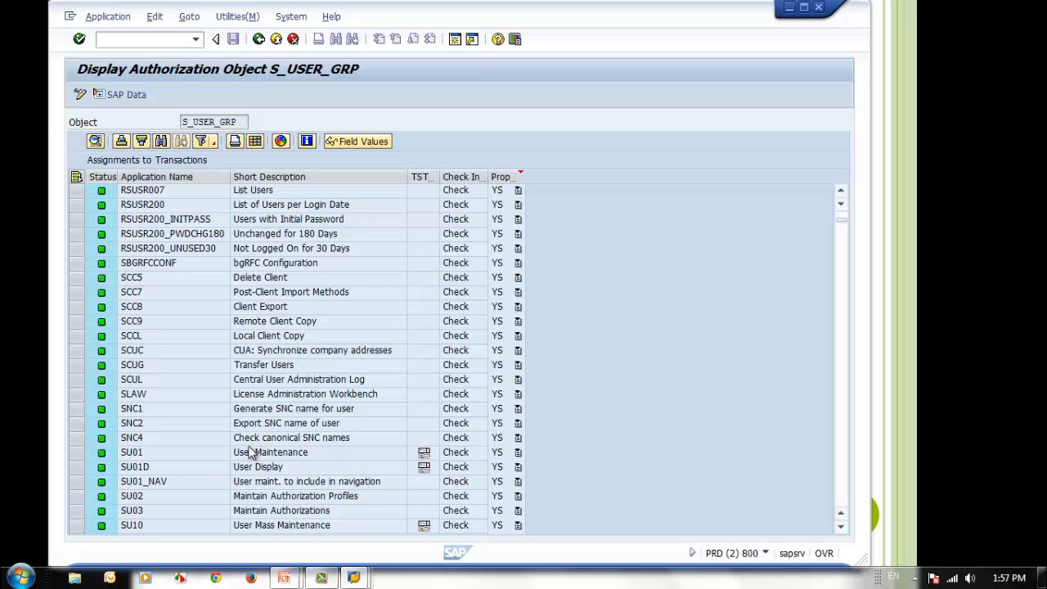
# Read the documentation of authorization object S_USER_GRP, including its checked transactions and possible activity values, and close it
pyautogui.click(307, 143)
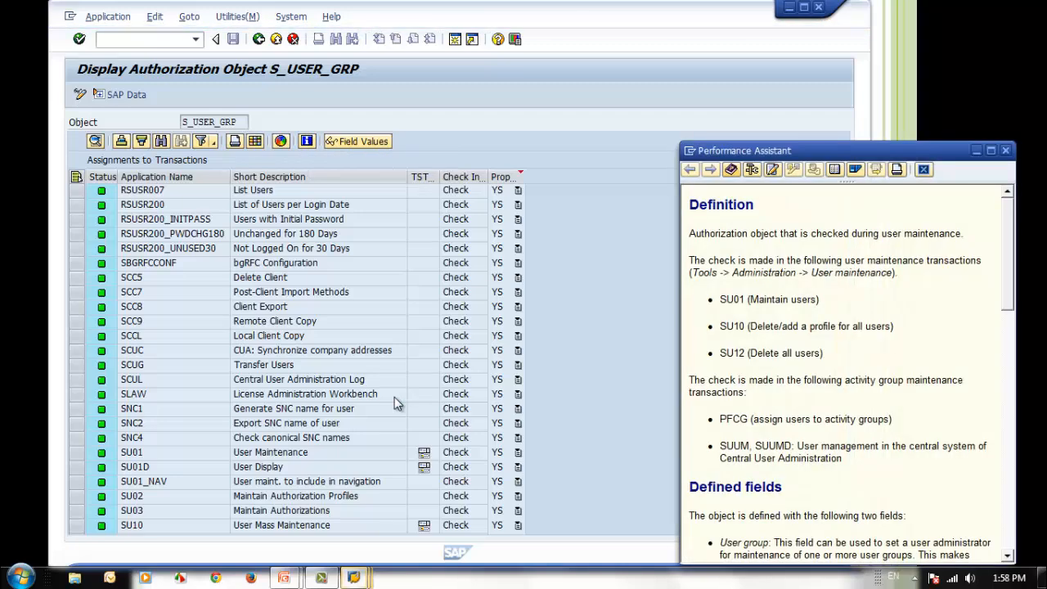
pyautogui.click(1006, 396)
pyautogui.moveTo(1006, 395); pyautogui.dragTo(943, 455)
pyautogui.scroll(3, 895, 434)
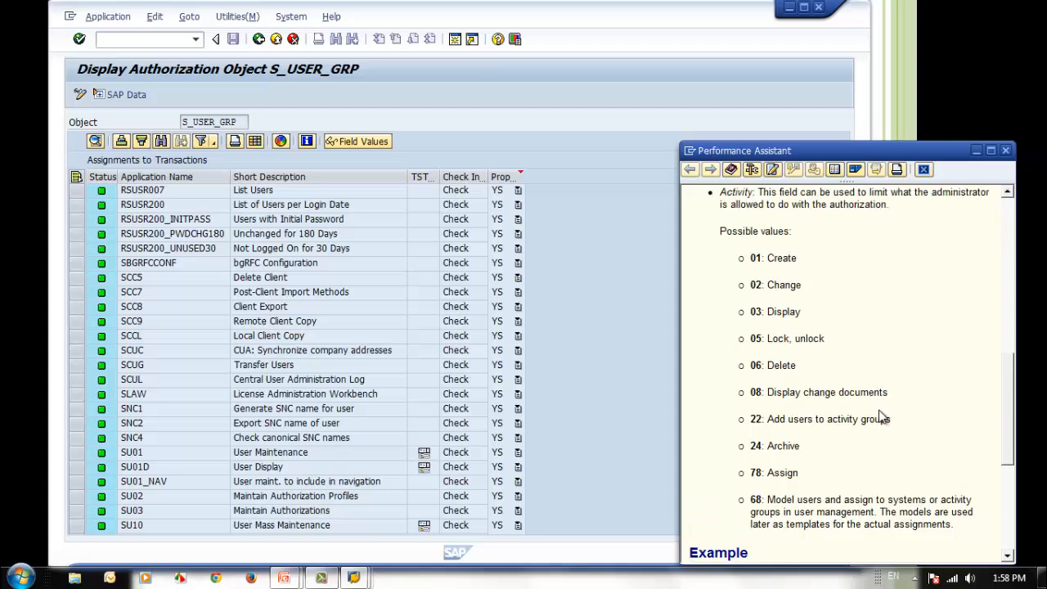
pyautogui.scroll(10, 923, 368)
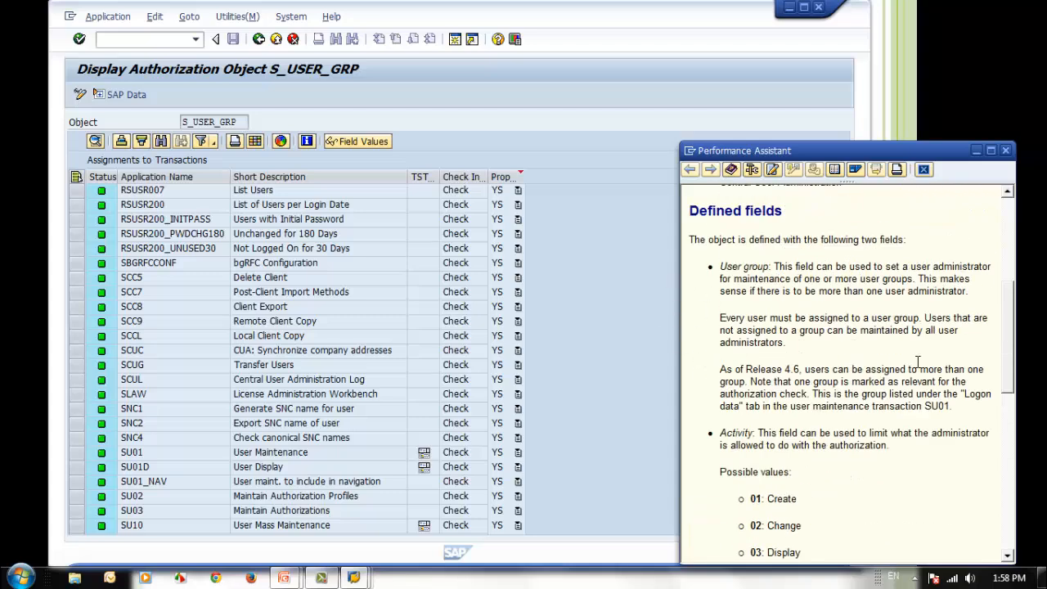
pyautogui.click(1006, 151)
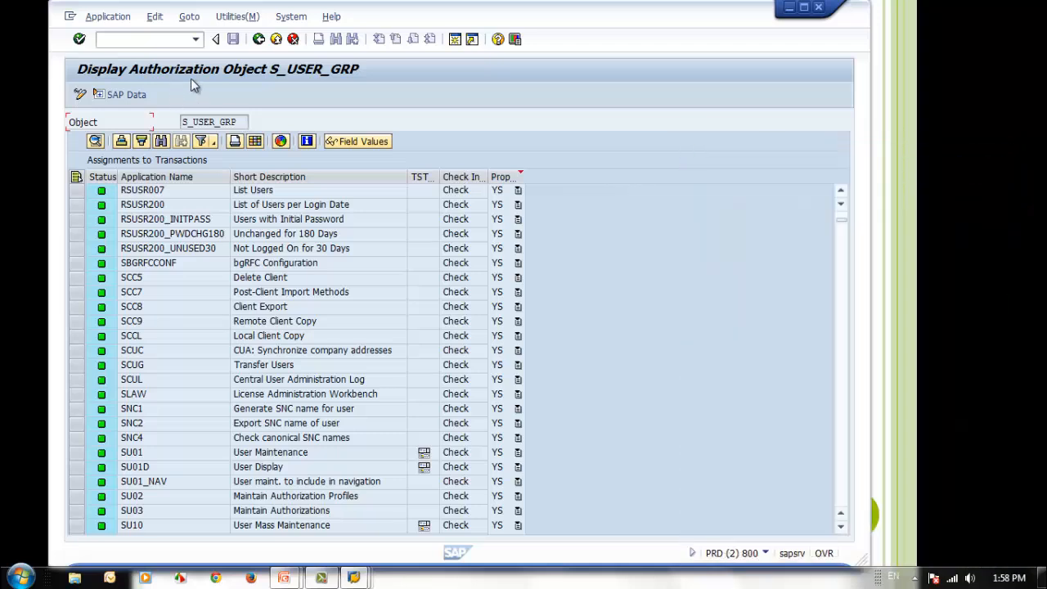
# Return to the SAP Easy Access screen, restart transaction su24 and bring up the selection by authorization object
pyautogui.click(259, 41)
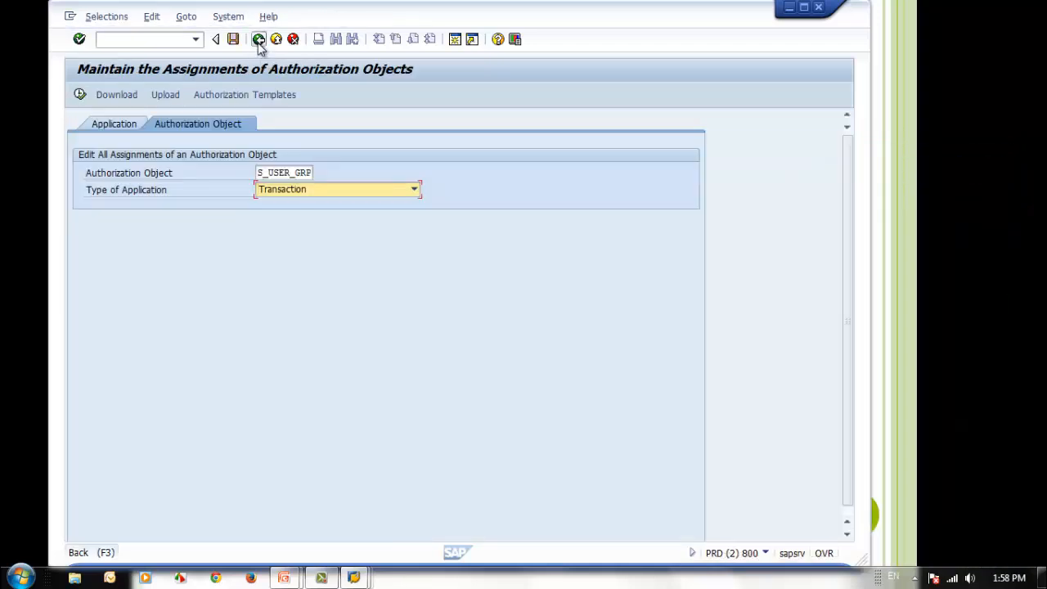
pyautogui.click(259, 41)
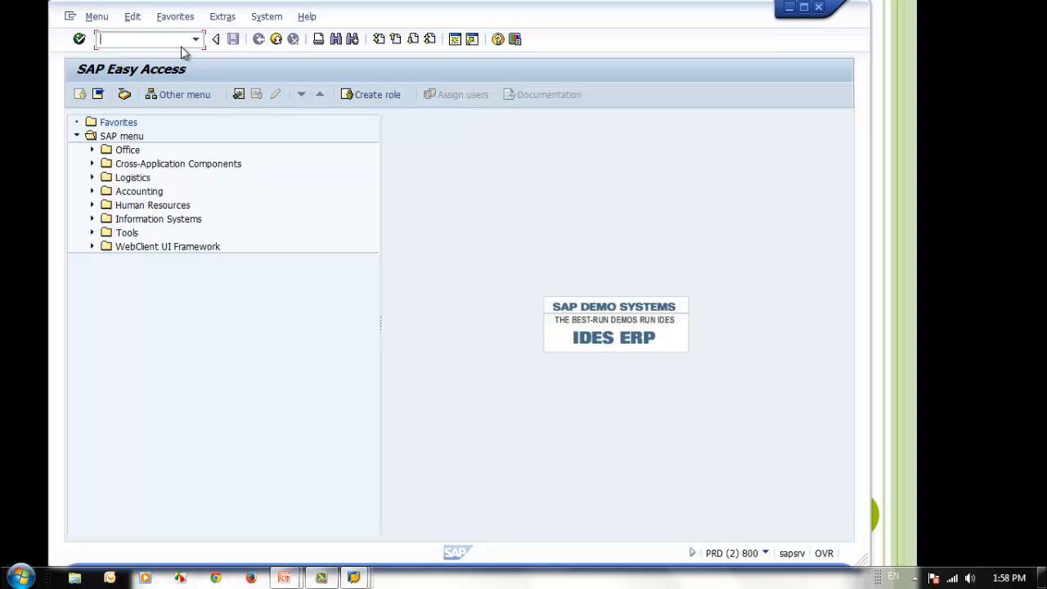
pyautogui.write('su24')
pyautogui.press('Return')
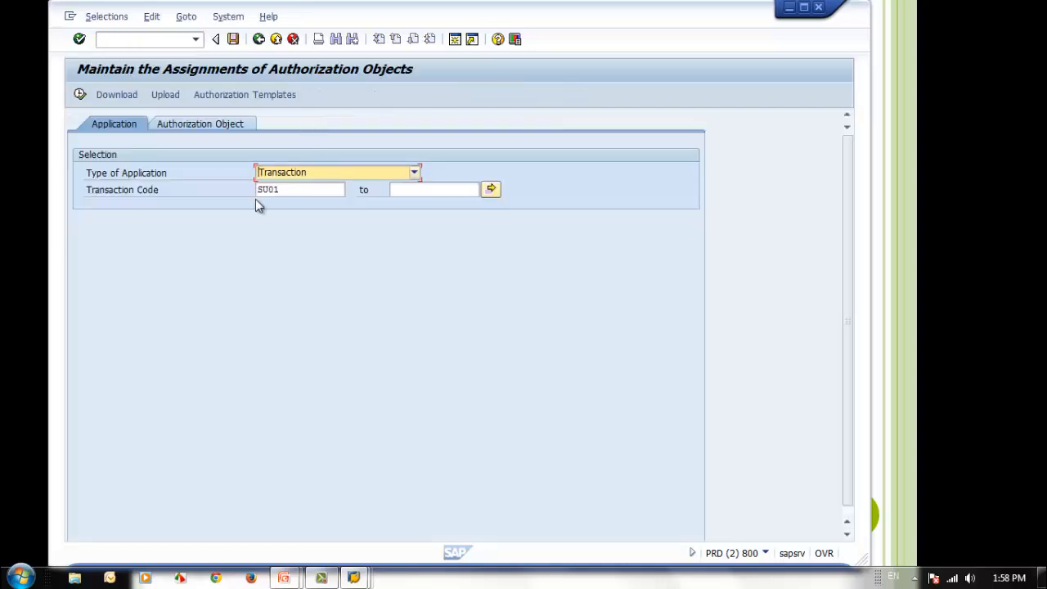
pyautogui.click(294, 190)
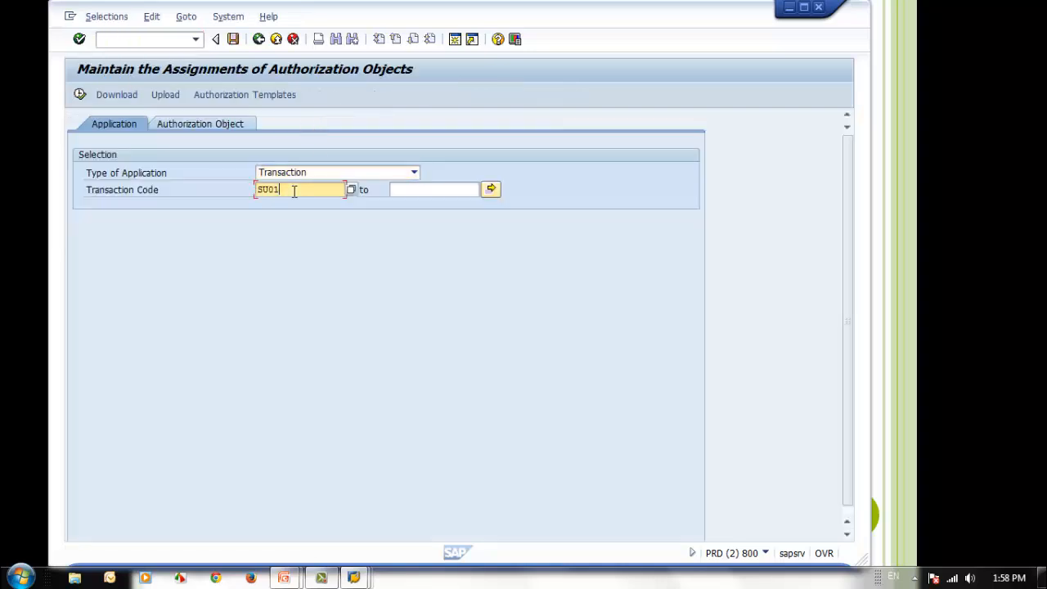
pyautogui.click(211, 127)
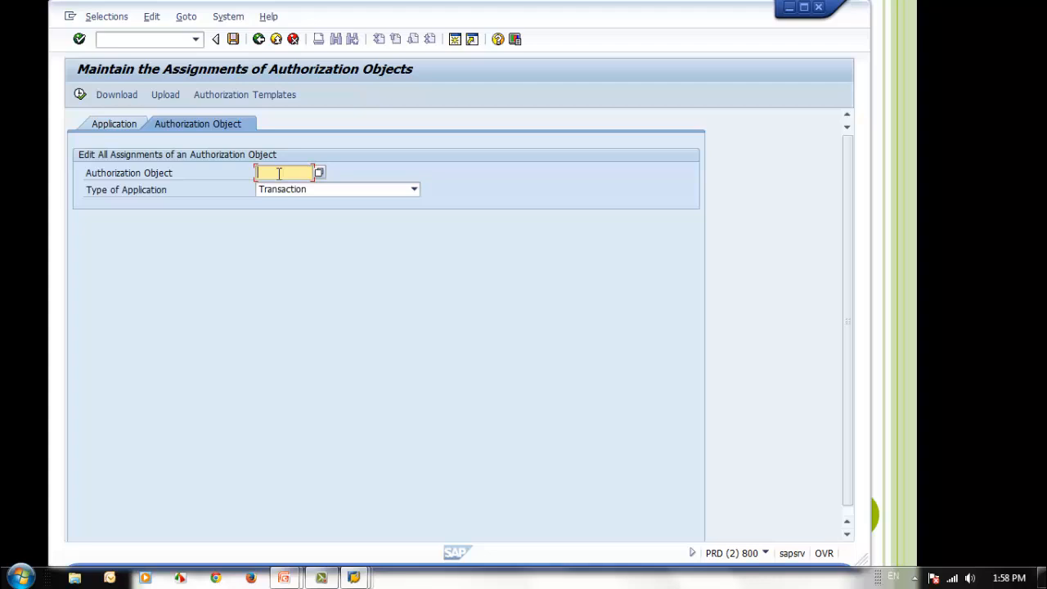
# Switch to the presentation, advance to the slide on SAP default checks and return to the SAP window
pyautogui.click(790, 8)
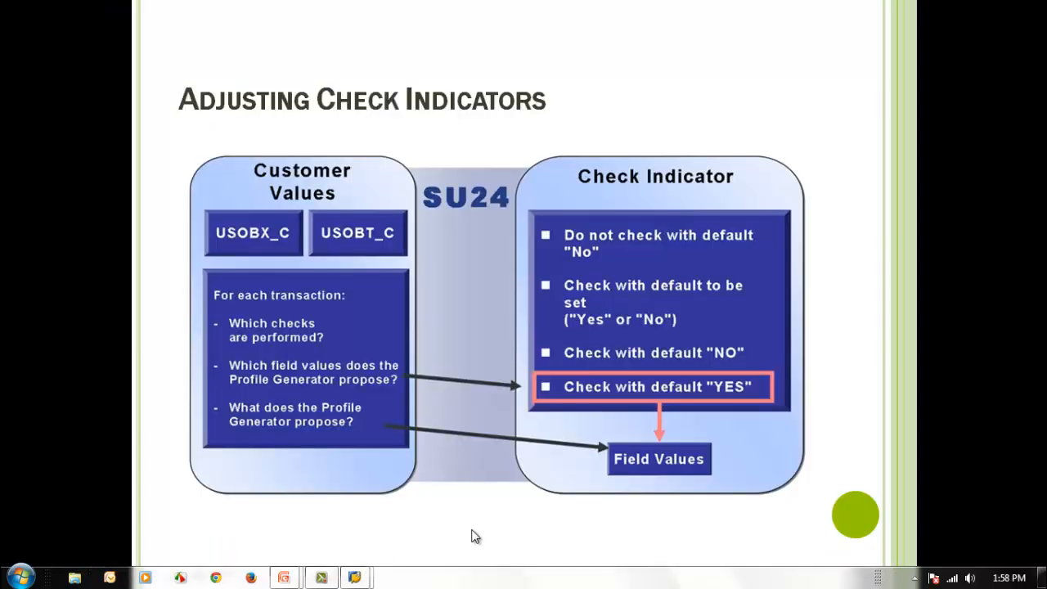
pyautogui.click(538, 540)
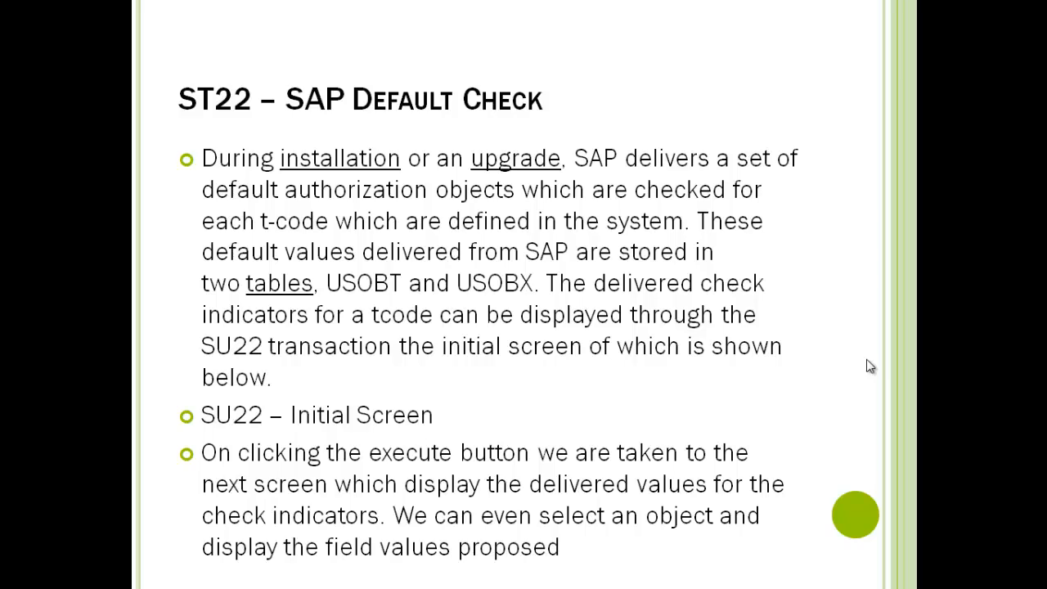
pyautogui.hotkey('alt', 'Tab')
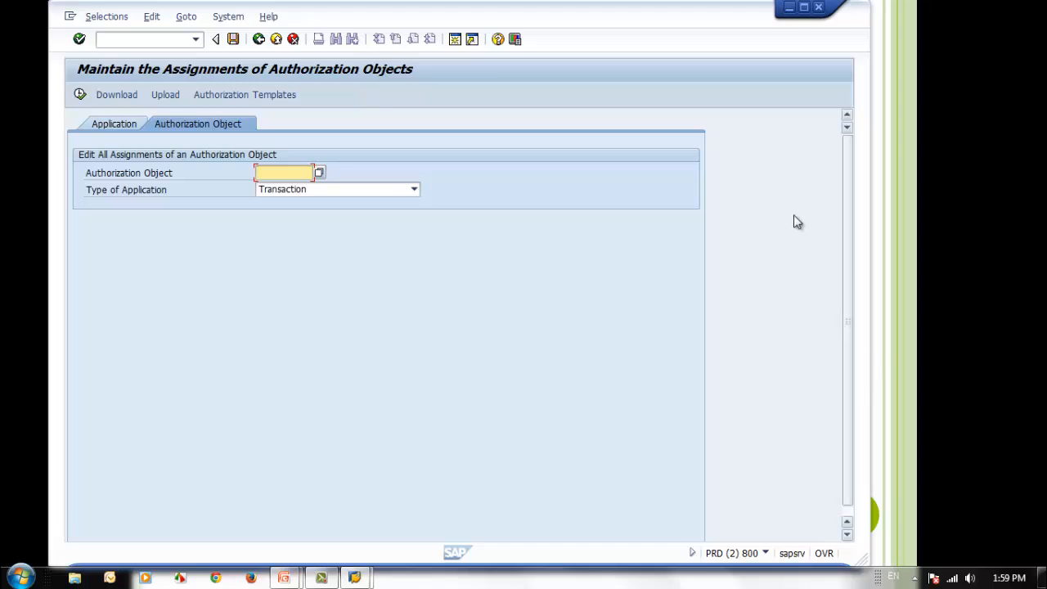
# Start transaction SU22 in place of the current one and display the delivered authorization objects of transaction SU01
pyautogui.click(152, 40)
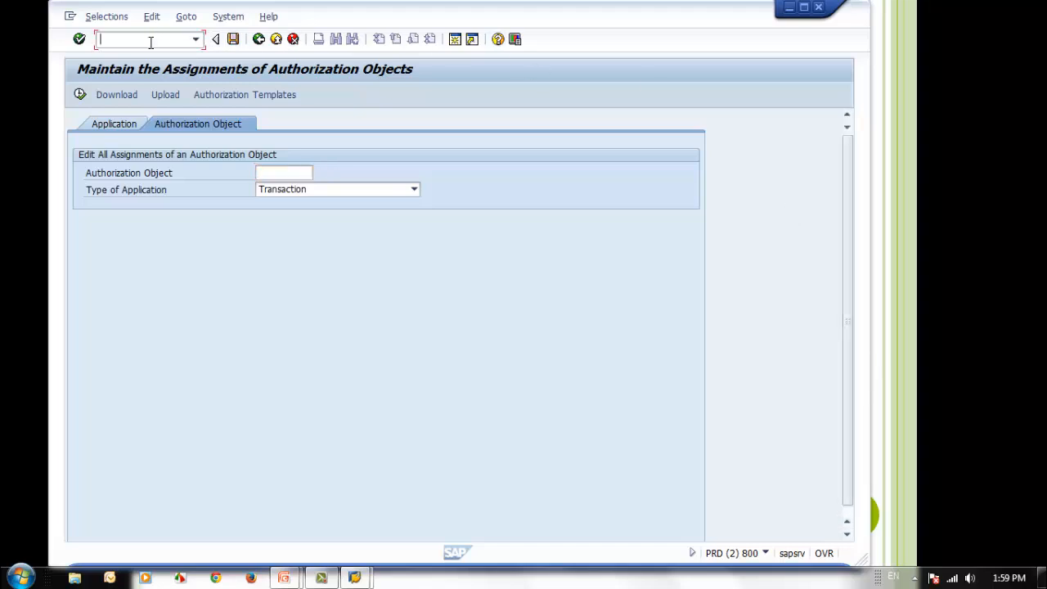
pyautogui.write('/nsu')
pyautogui.write('24')
pyautogui.press('Return')
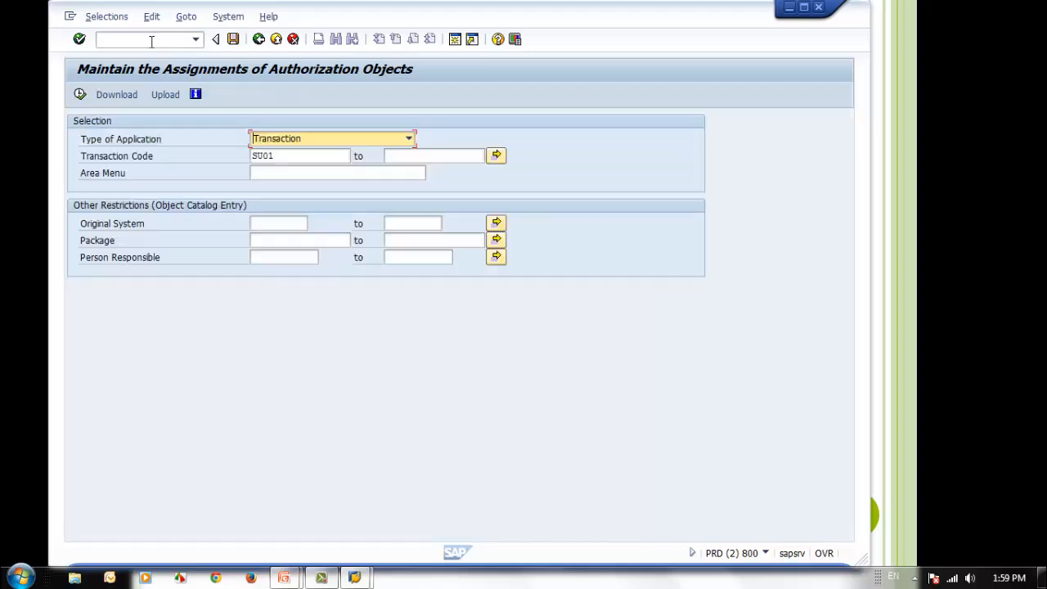
pyautogui.click(353, 174)
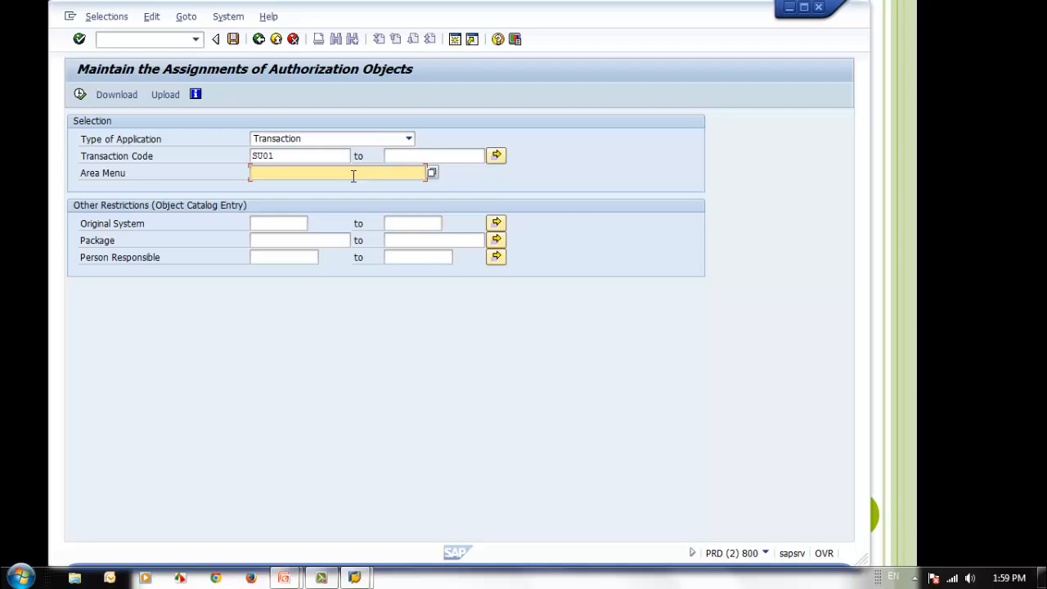
pyautogui.click(293, 155)
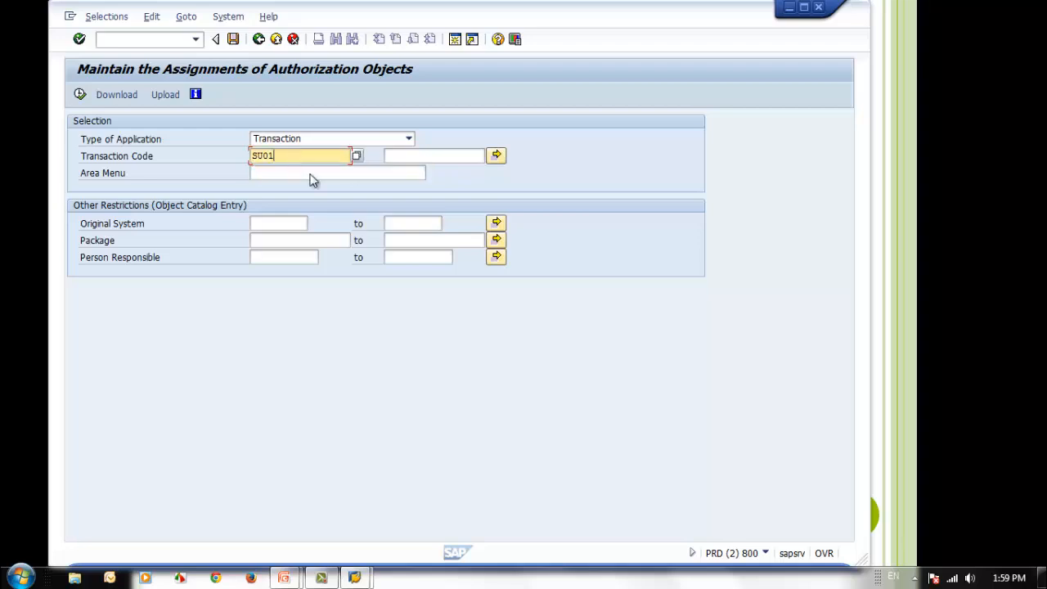
pyautogui.click(79, 95)
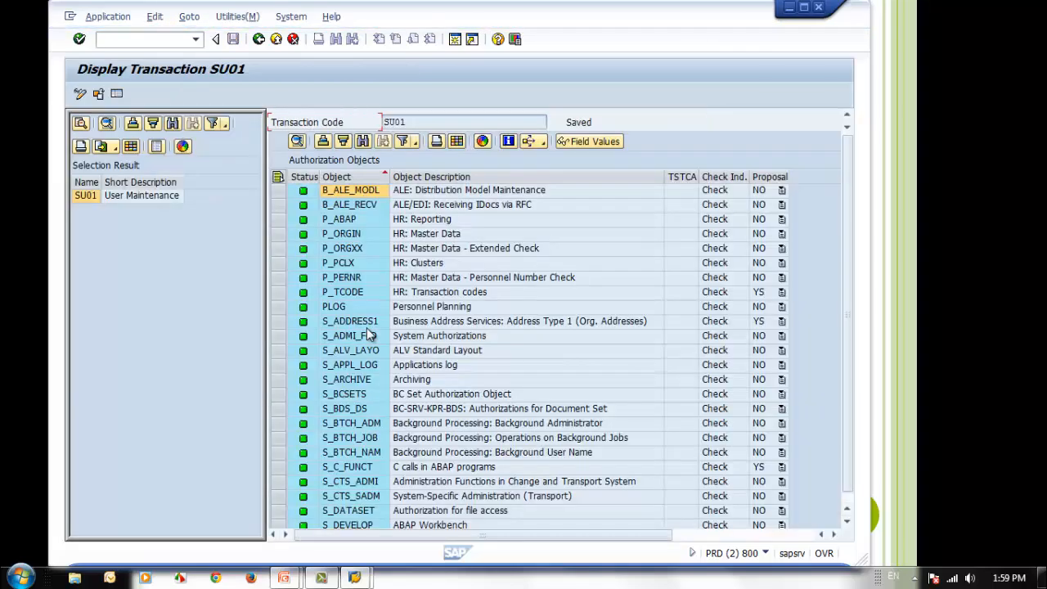
# Look through the check indicators and proposals SAP delivers for SU01's authorization objects and minimize the SAP session
pyautogui.scroll(-10, 368, 336)
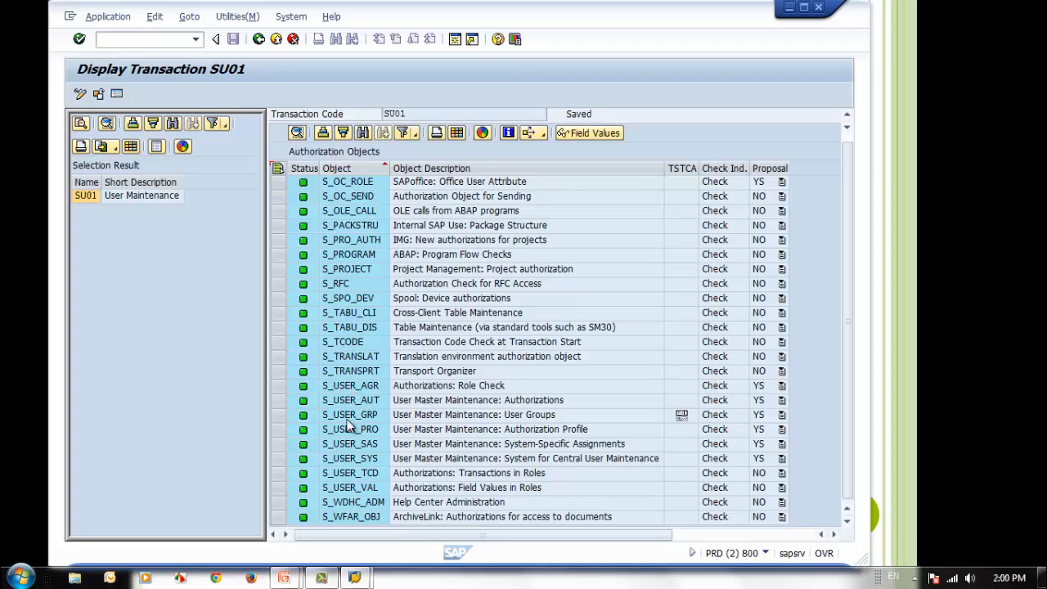
pyautogui.scroll(10, 349, 427)
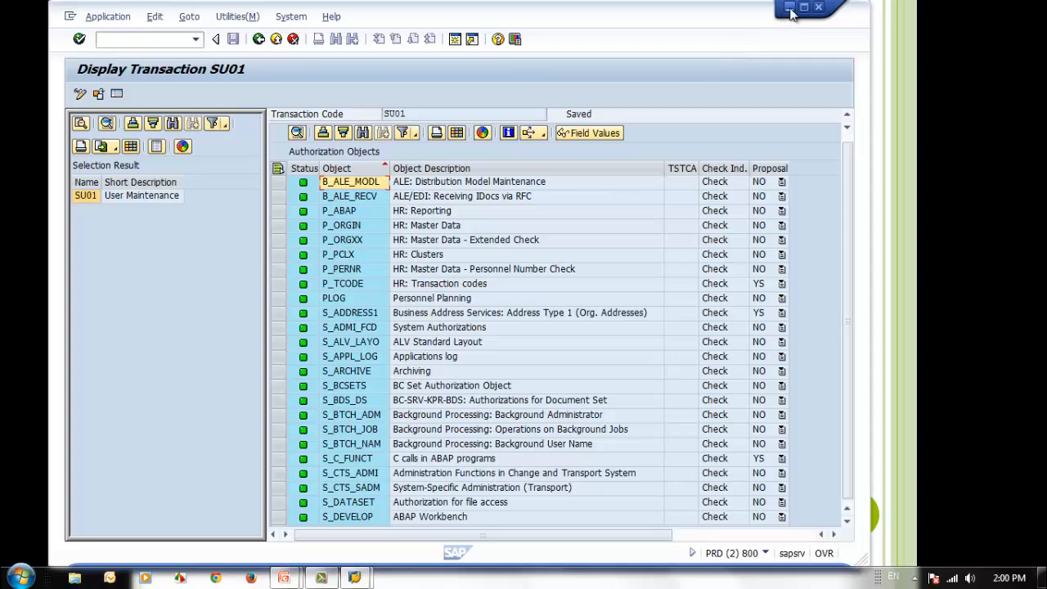
pyautogui.scroll(-10, 465, 341)
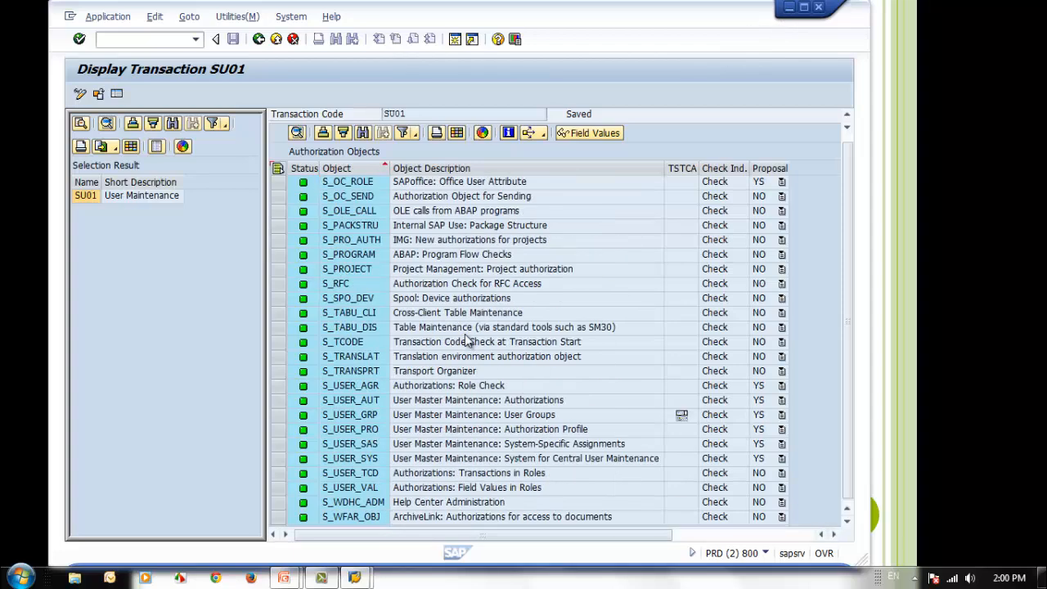
pyautogui.scroll(10, 466, 339)
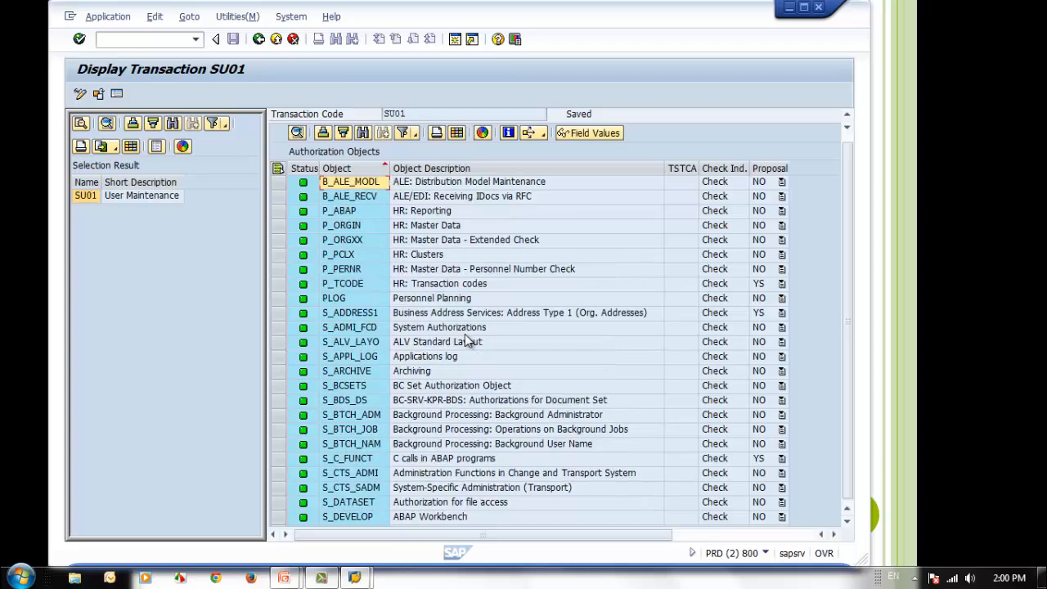
pyautogui.click(792, 8)
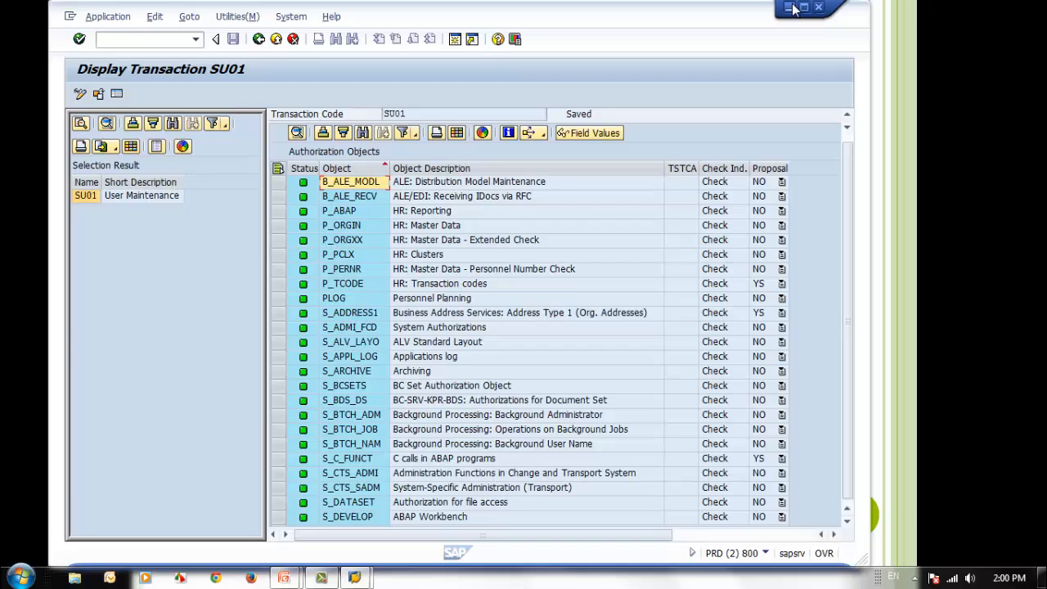